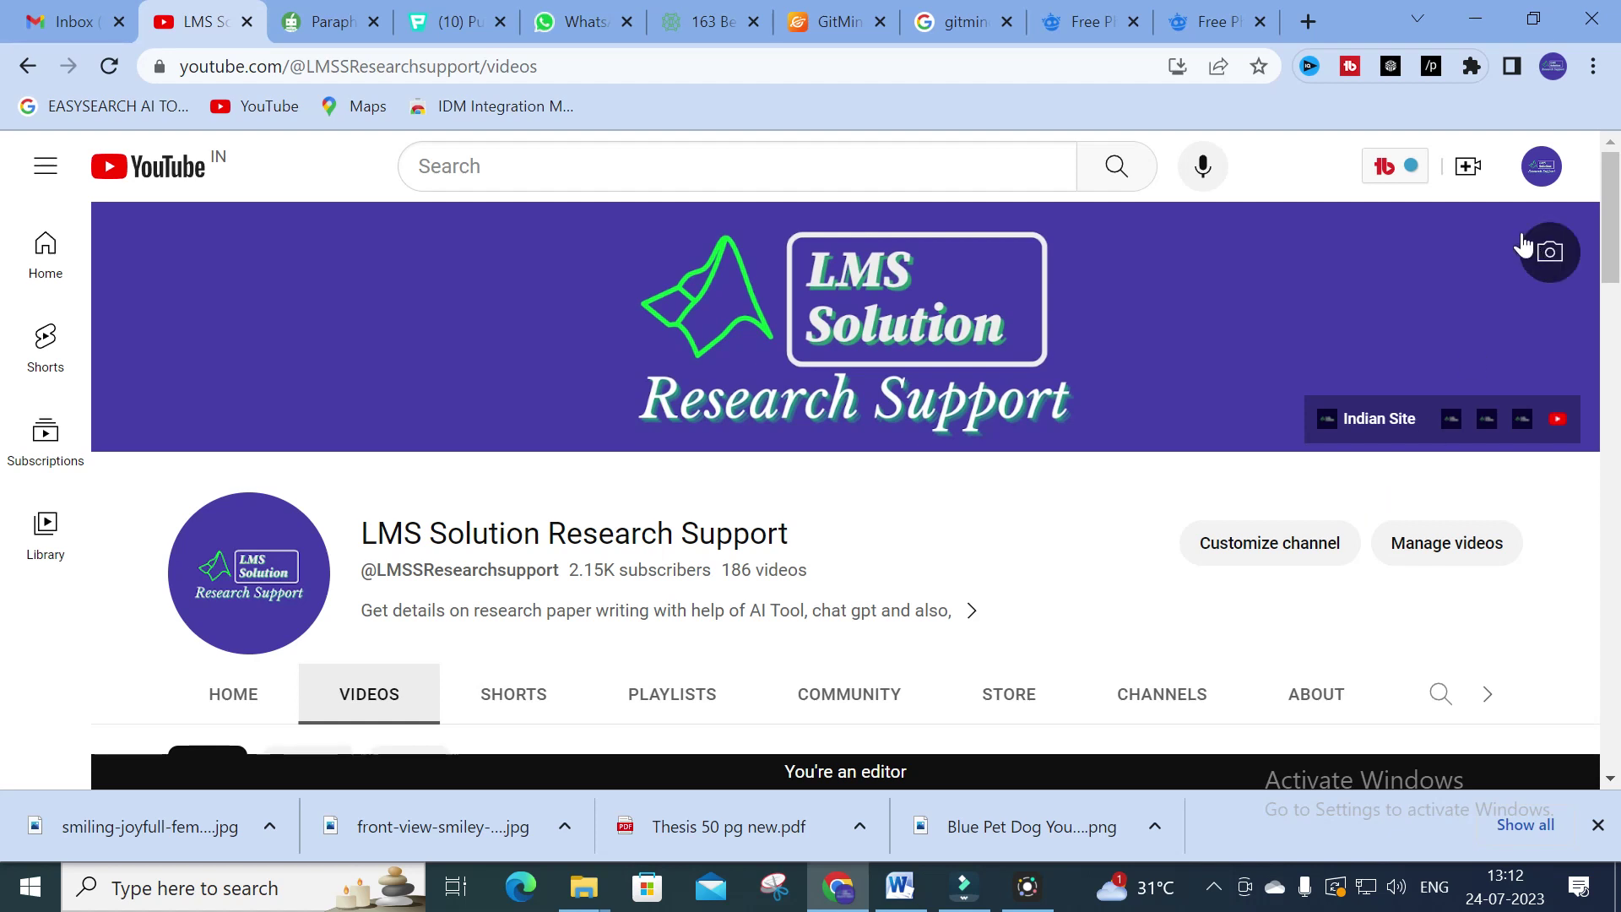
Switch to the Google results for gitmind and look through the listed links and site information
{"action": "left_click", "coordinate": [996, 12]}
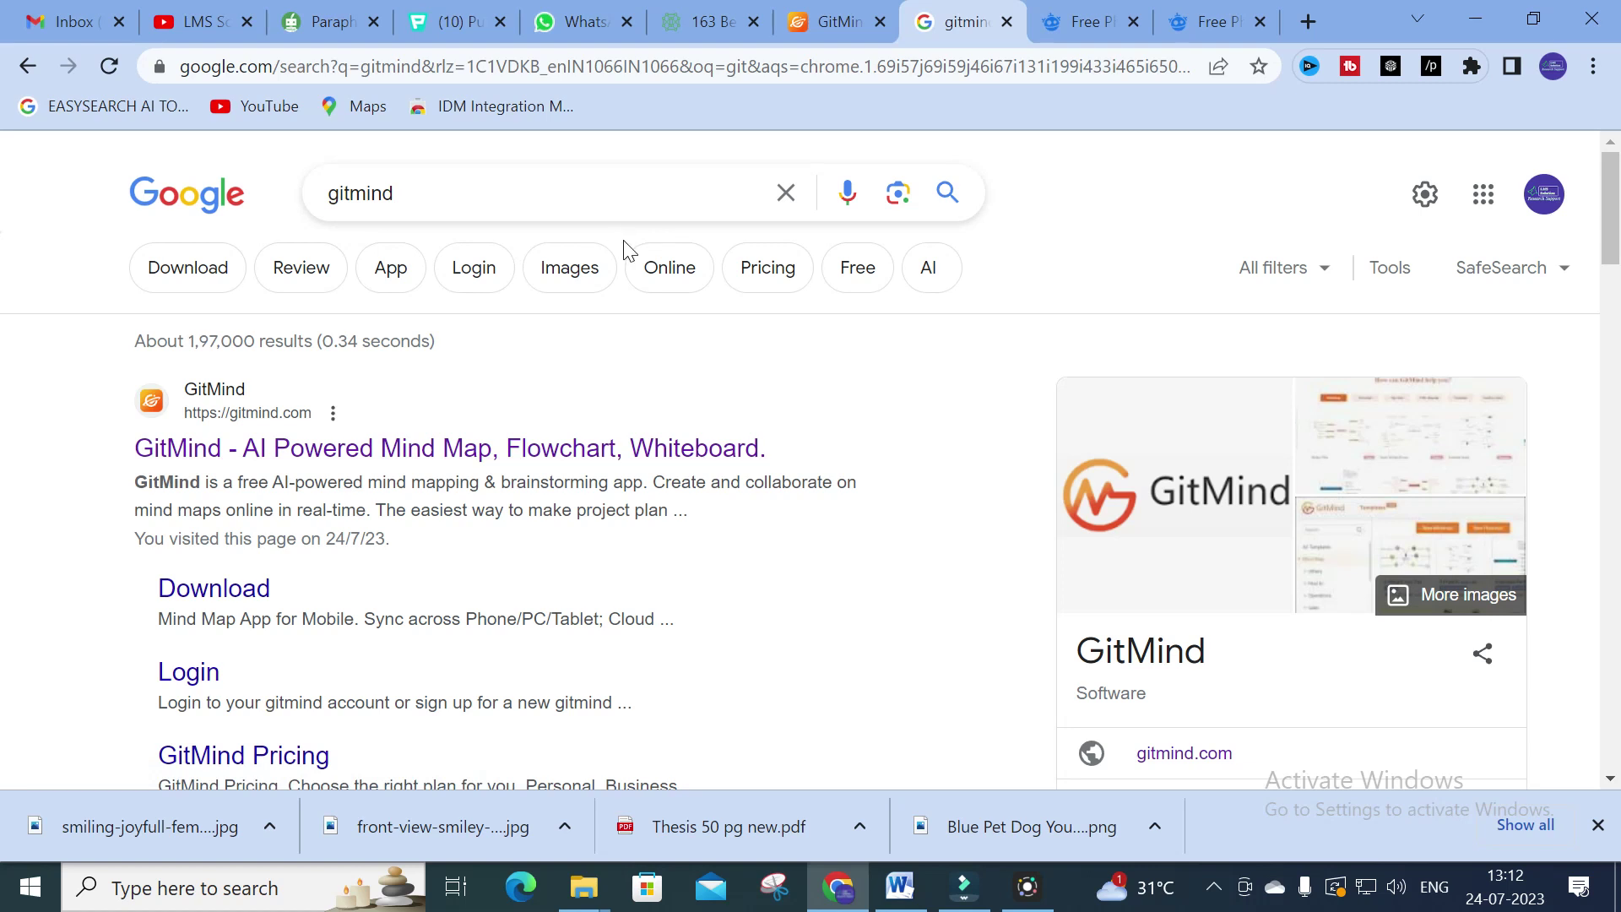
{"action": "scroll", "coordinate": [861, 477], "scroll_direction": "down", "scroll_amount": 6}
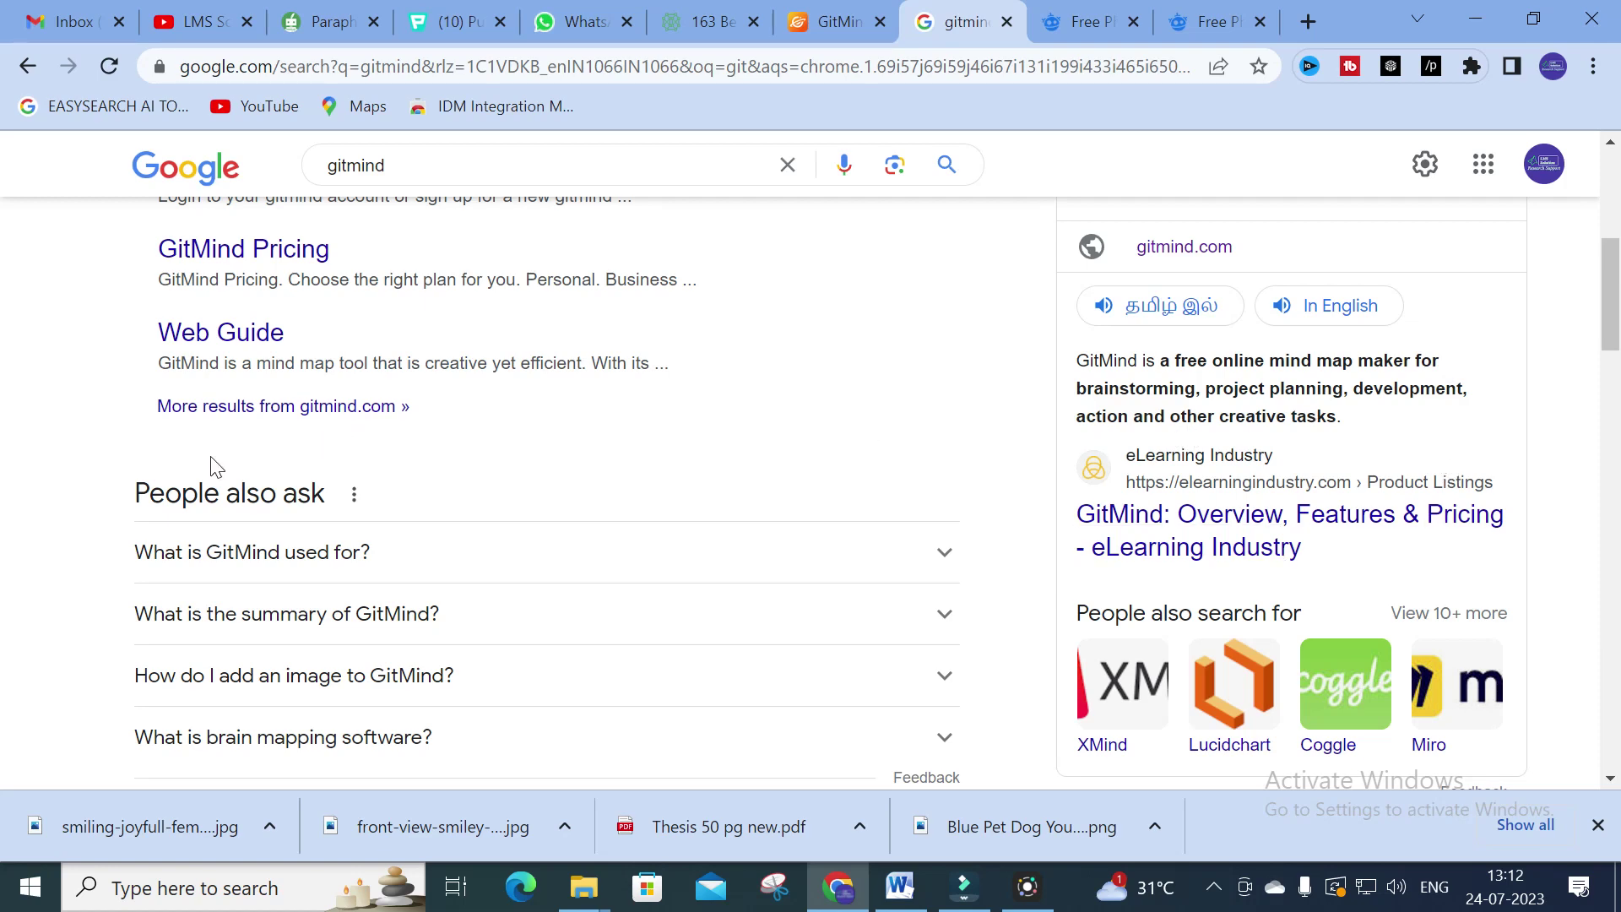
{"action": "scroll", "coordinate": [199, 521], "scroll_direction": "up", "scroll_amount": 6}
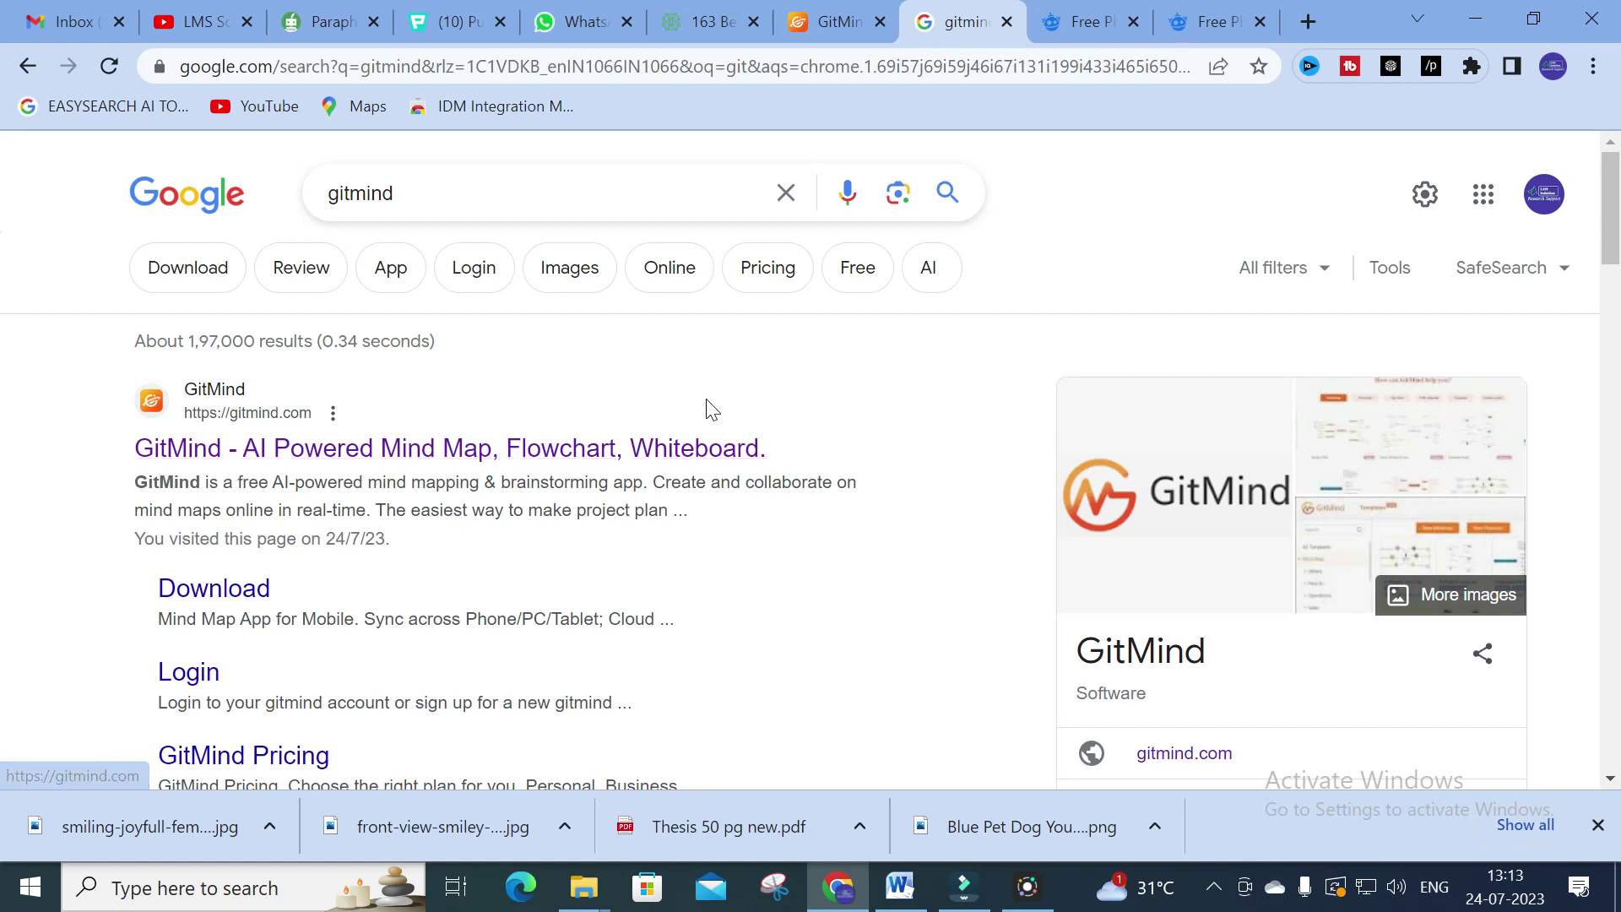
Switch to the GitMind templates page and browse the gallery of all templates
{"action": "left_click", "coordinate": [802, 10]}
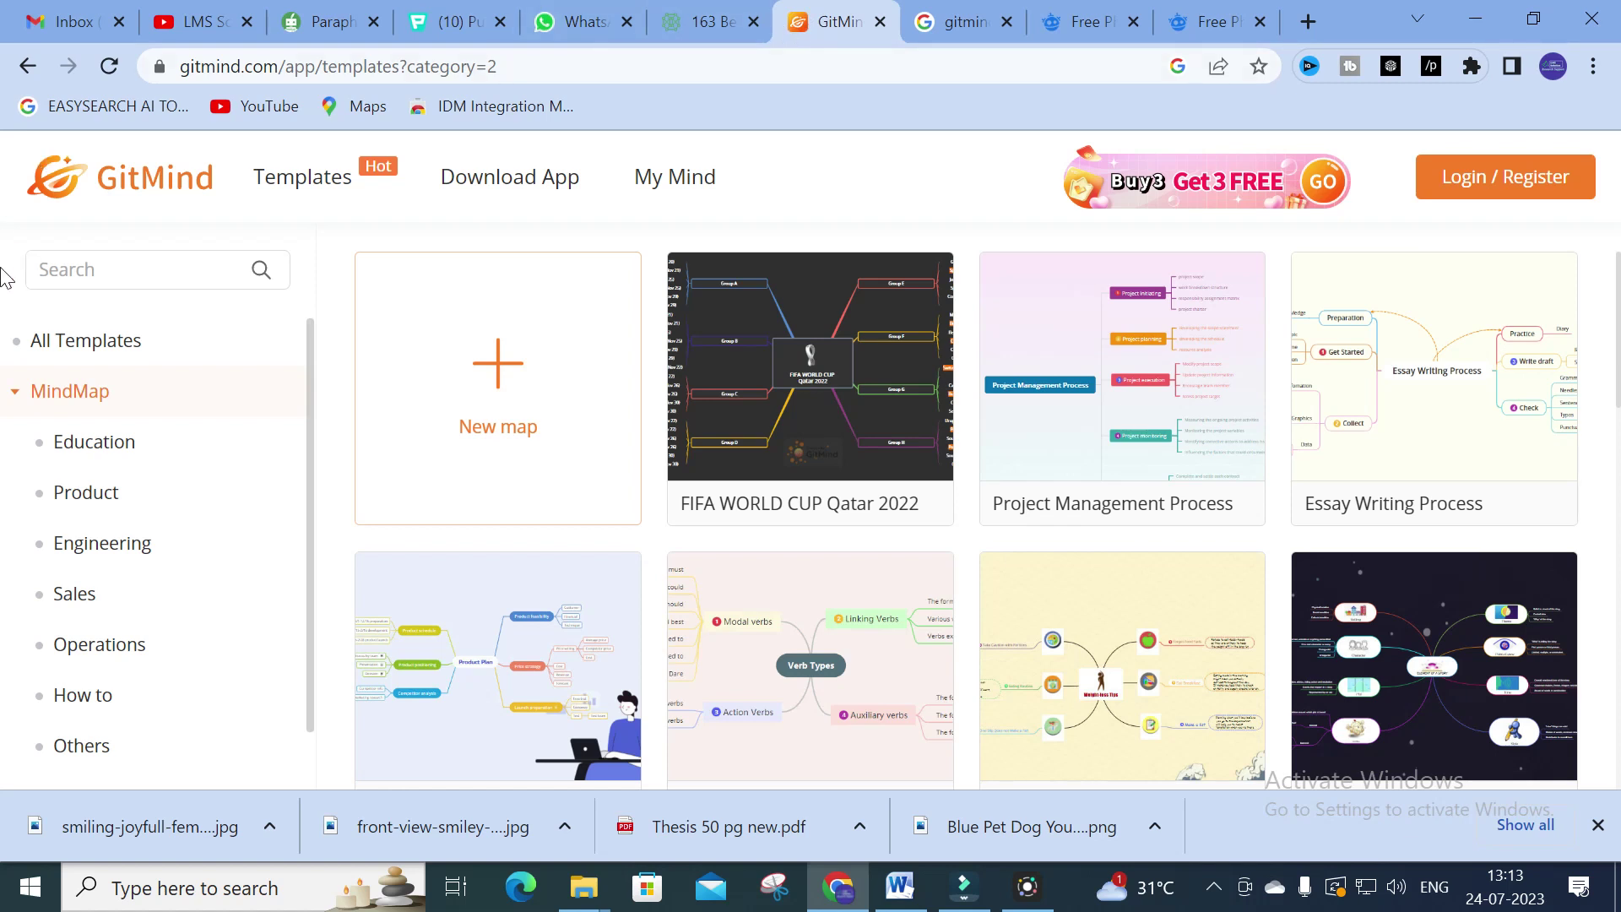
{"action": "mouse_move", "coordinate": [671, 263]}
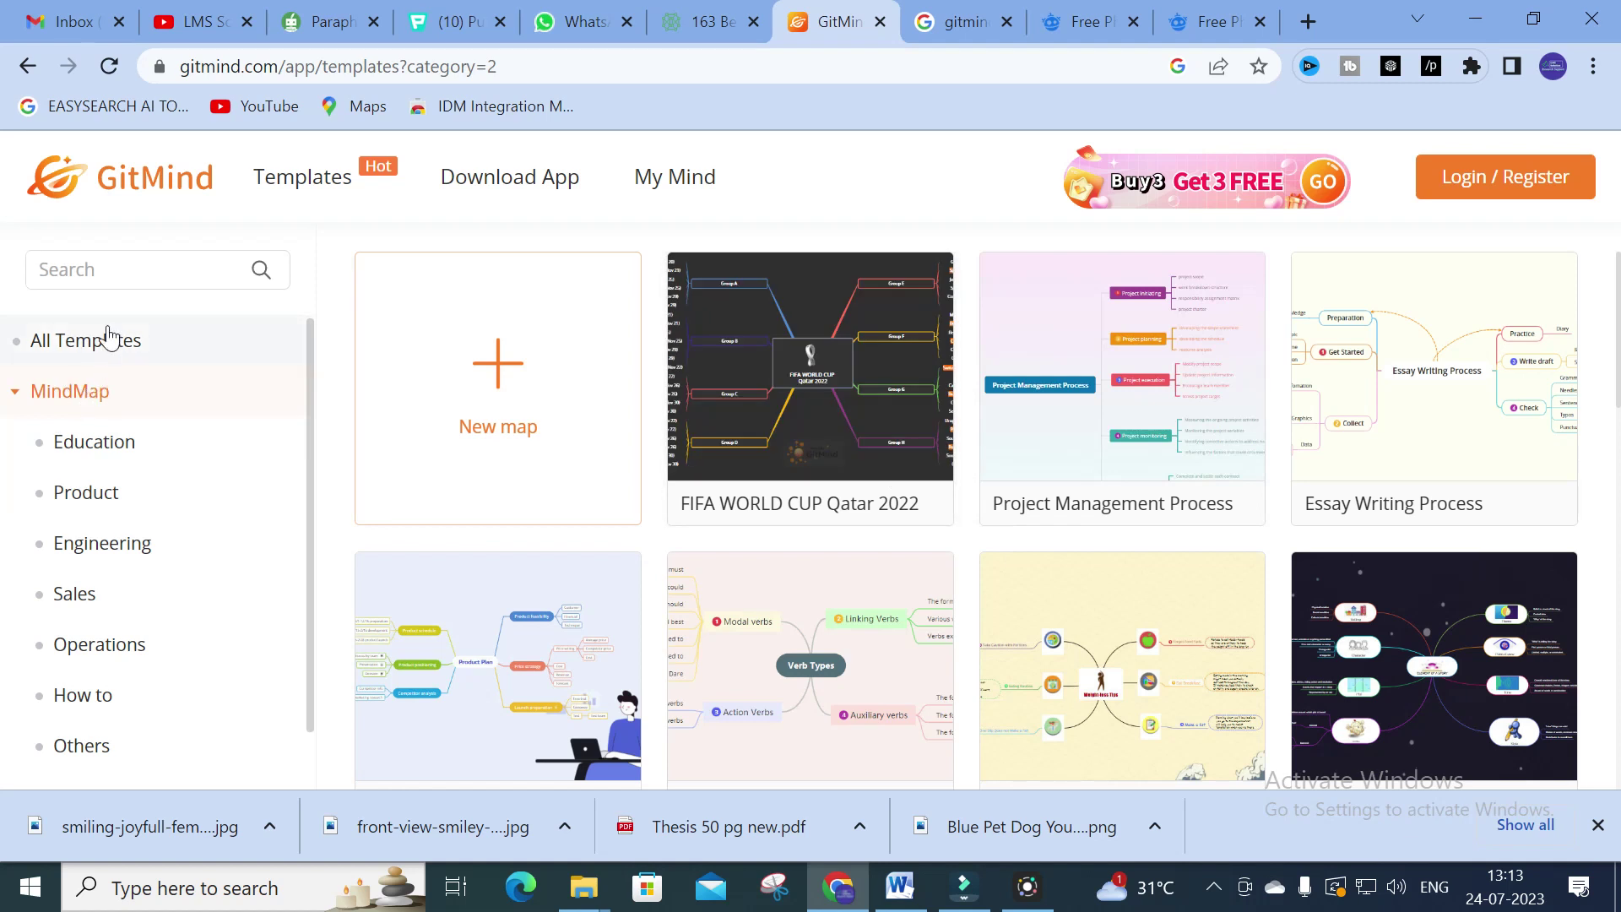
{"action": "scroll", "coordinate": [106, 371], "scroll_direction": "down", "scroll_amount": 1}
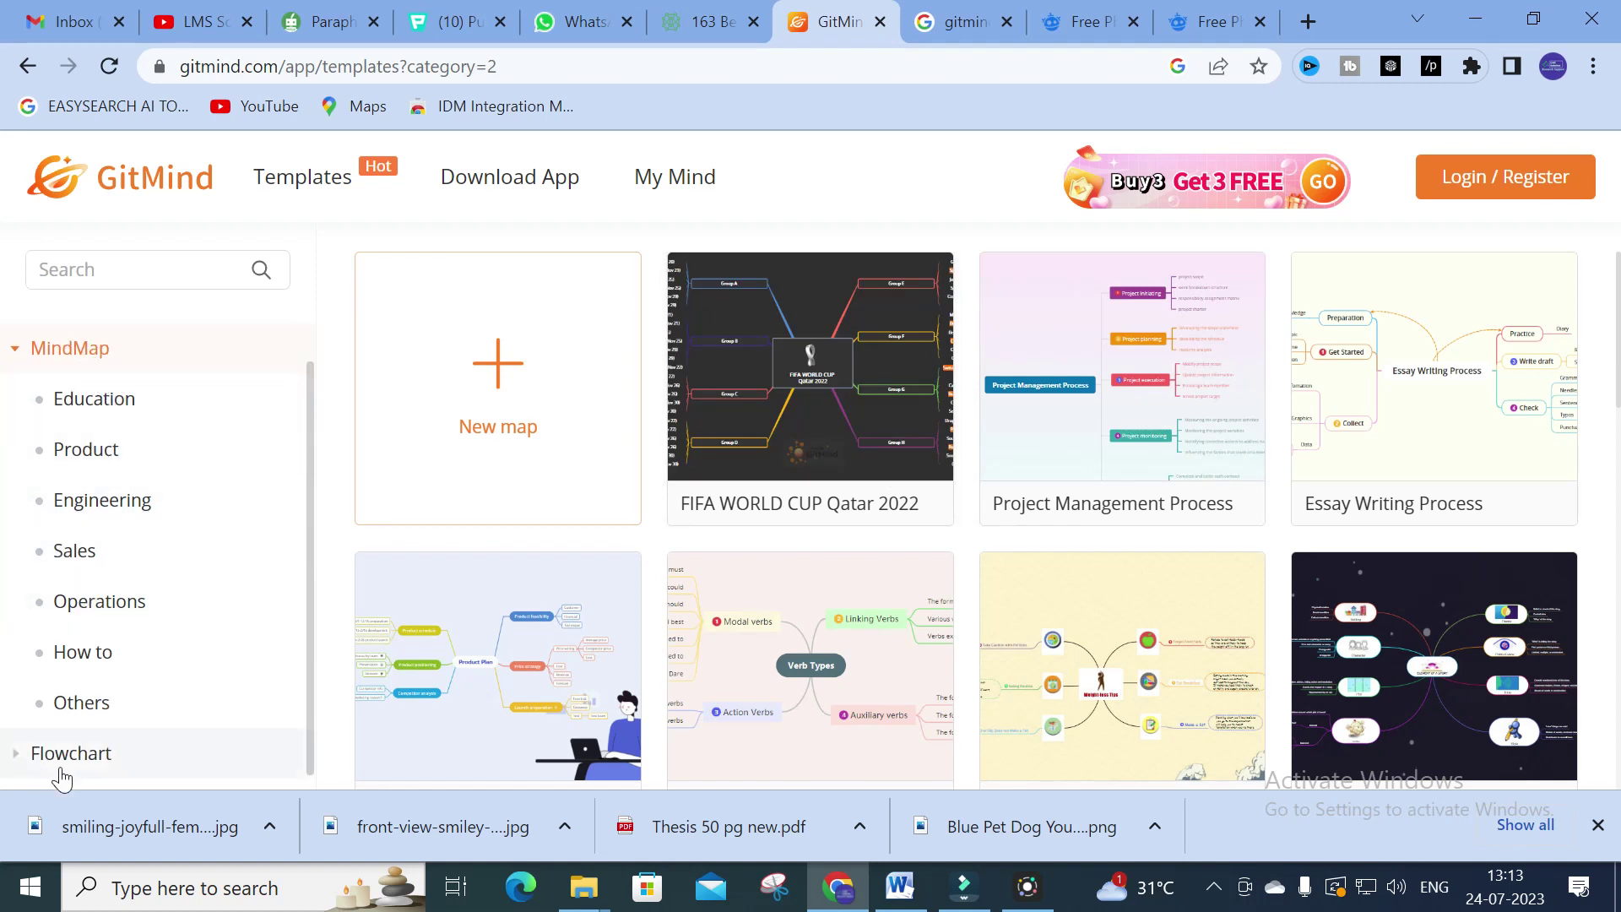
{"action": "scroll", "coordinate": [130, 387], "scroll_direction": "up", "scroll_amount": 1}
{"action": "left_click", "coordinate": [100, 346]}
{"action": "scroll", "coordinate": [734, 505], "scroll_direction": "down", "scroll_amount": 8}
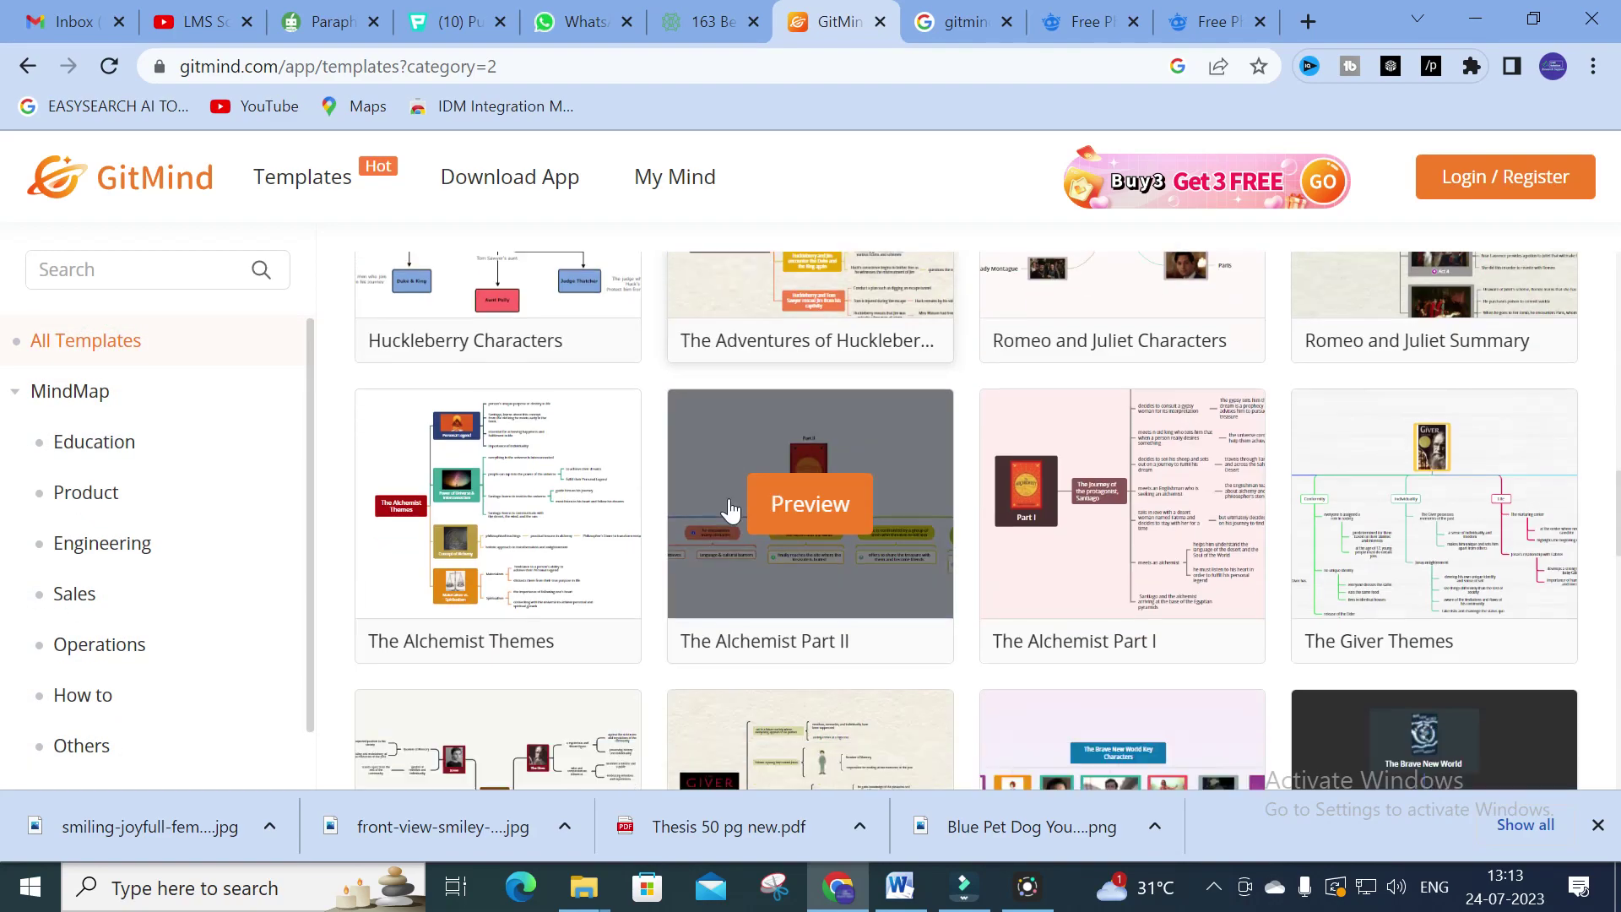
{"action": "scroll", "coordinate": [730, 510], "scroll_direction": "down", "scroll_amount": 15}
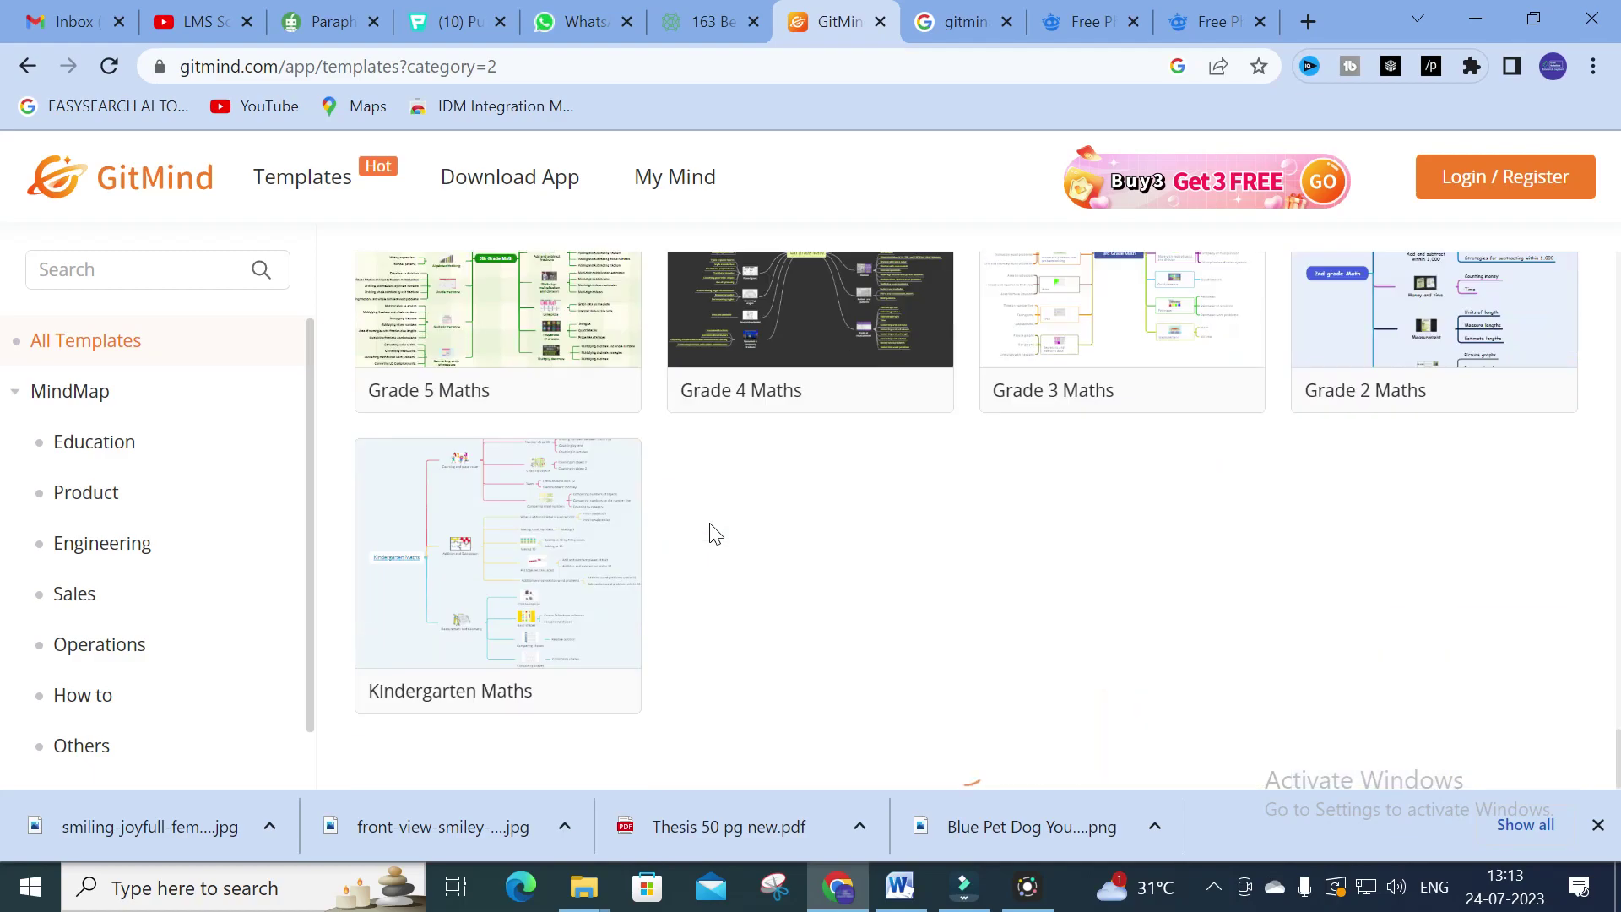
{"action": "scroll", "coordinate": [713, 532], "scroll_direction": "down", "scroll_amount": 10}
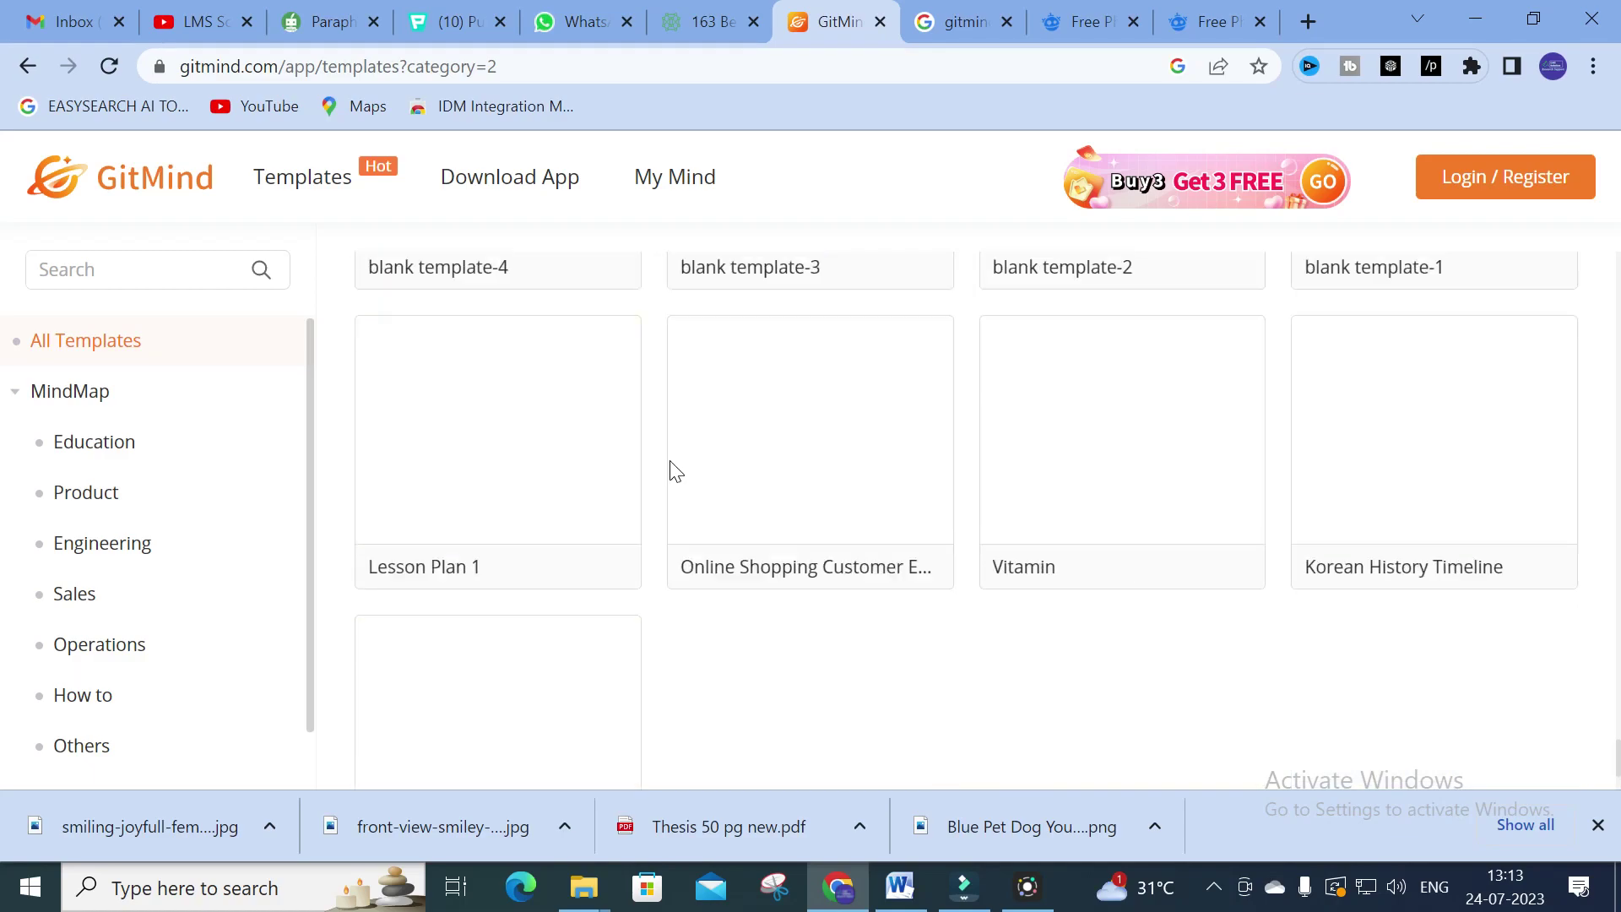
{"action": "scroll", "coordinate": [675, 470], "scroll_direction": "down", "scroll_amount": 10}
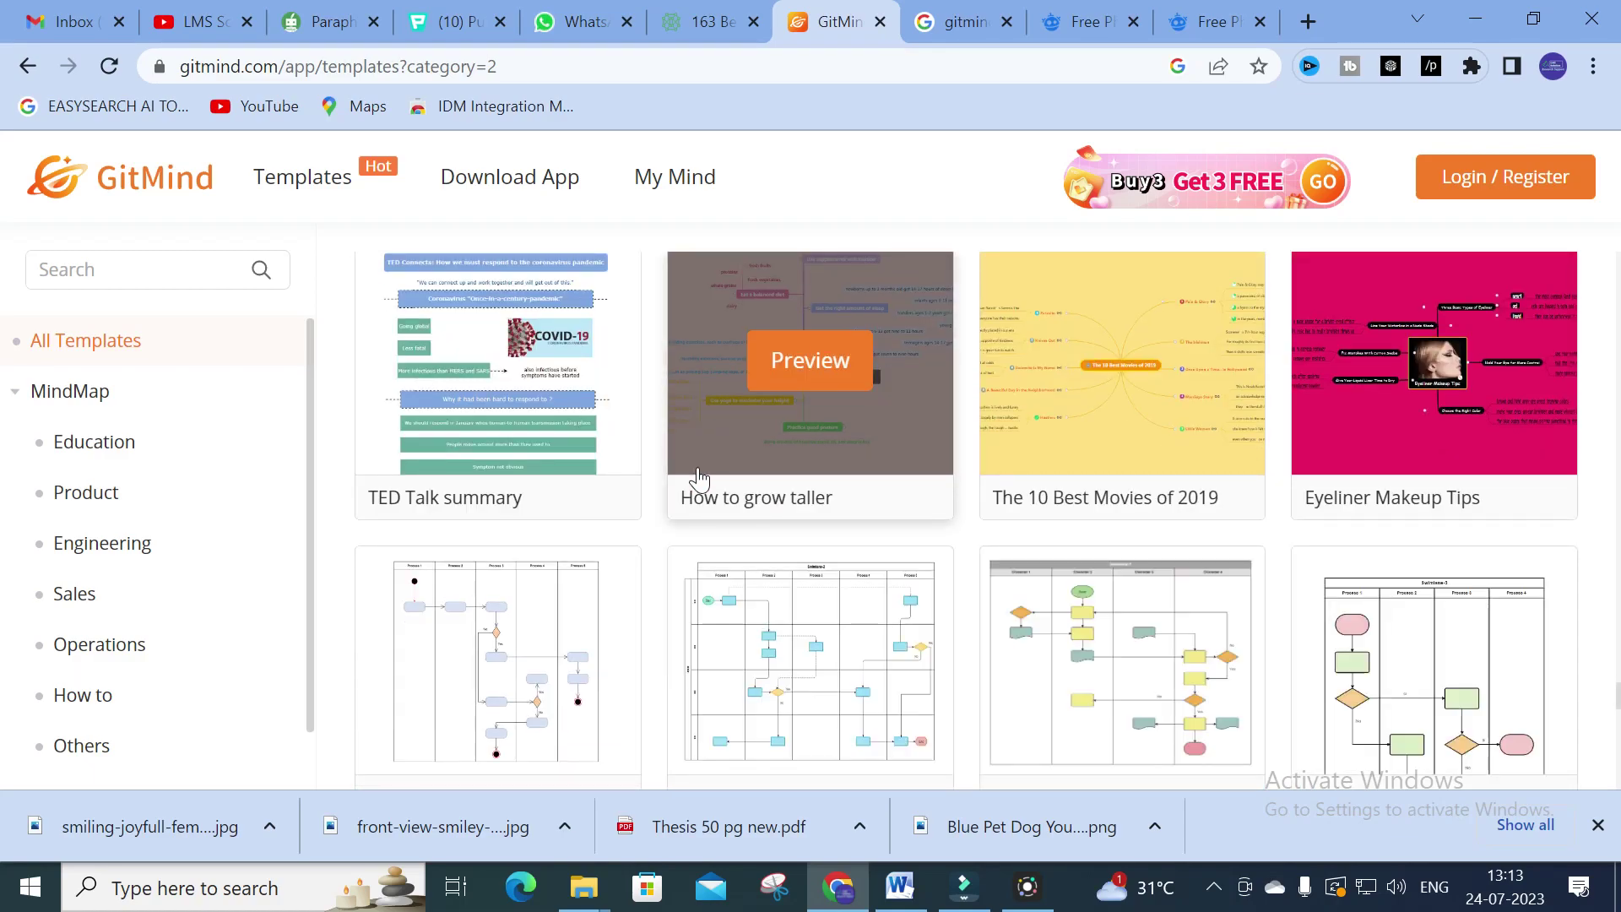
{"action": "scroll", "coordinate": [699, 479], "scroll_direction": "up", "scroll_amount": 15}
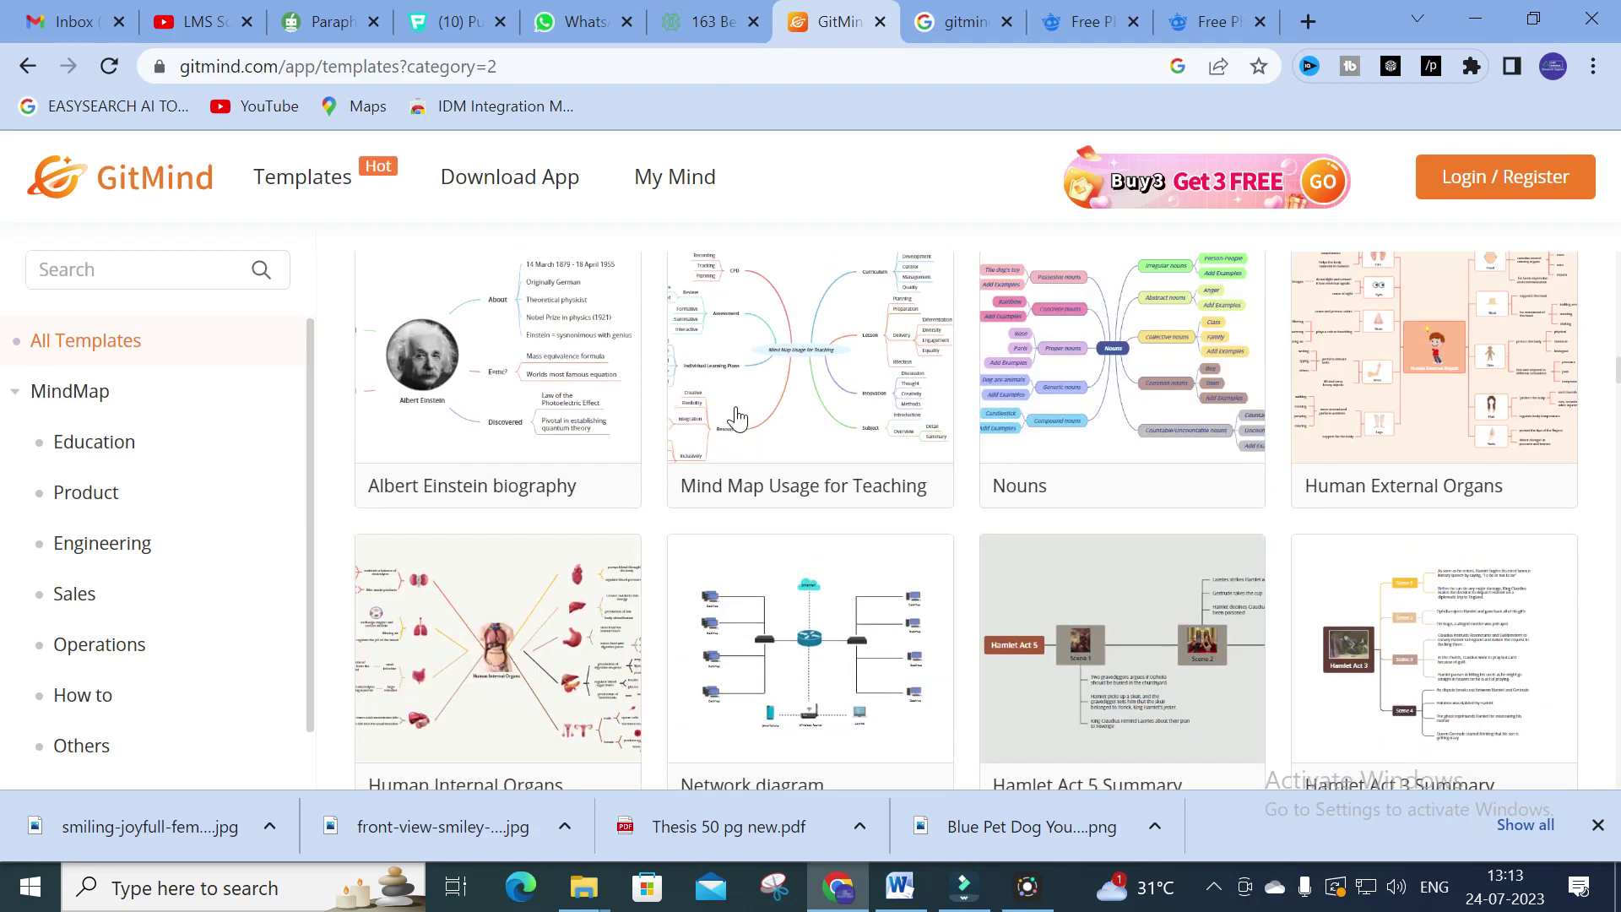
{"action": "scroll", "coordinate": [778, 253], "scroll_direction": "up", "scroll_amount": 10}
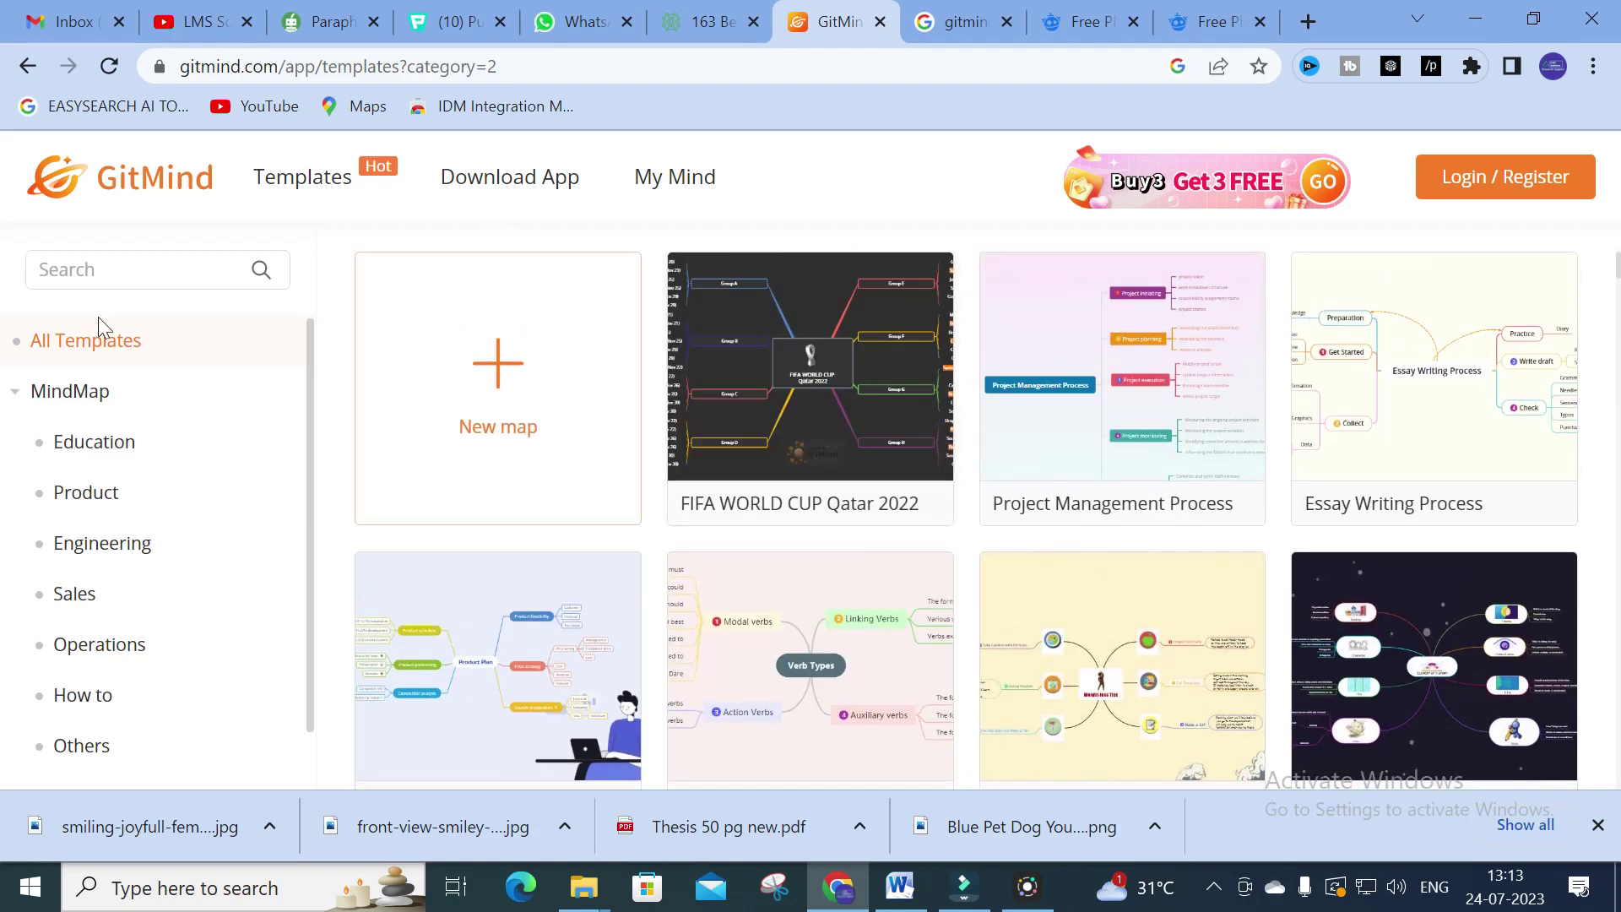
Filter the MindMap templates to the Education category and open the preview of the Essay Writing Process template
{"action": "left_click", "coordinate": [98, 389]}
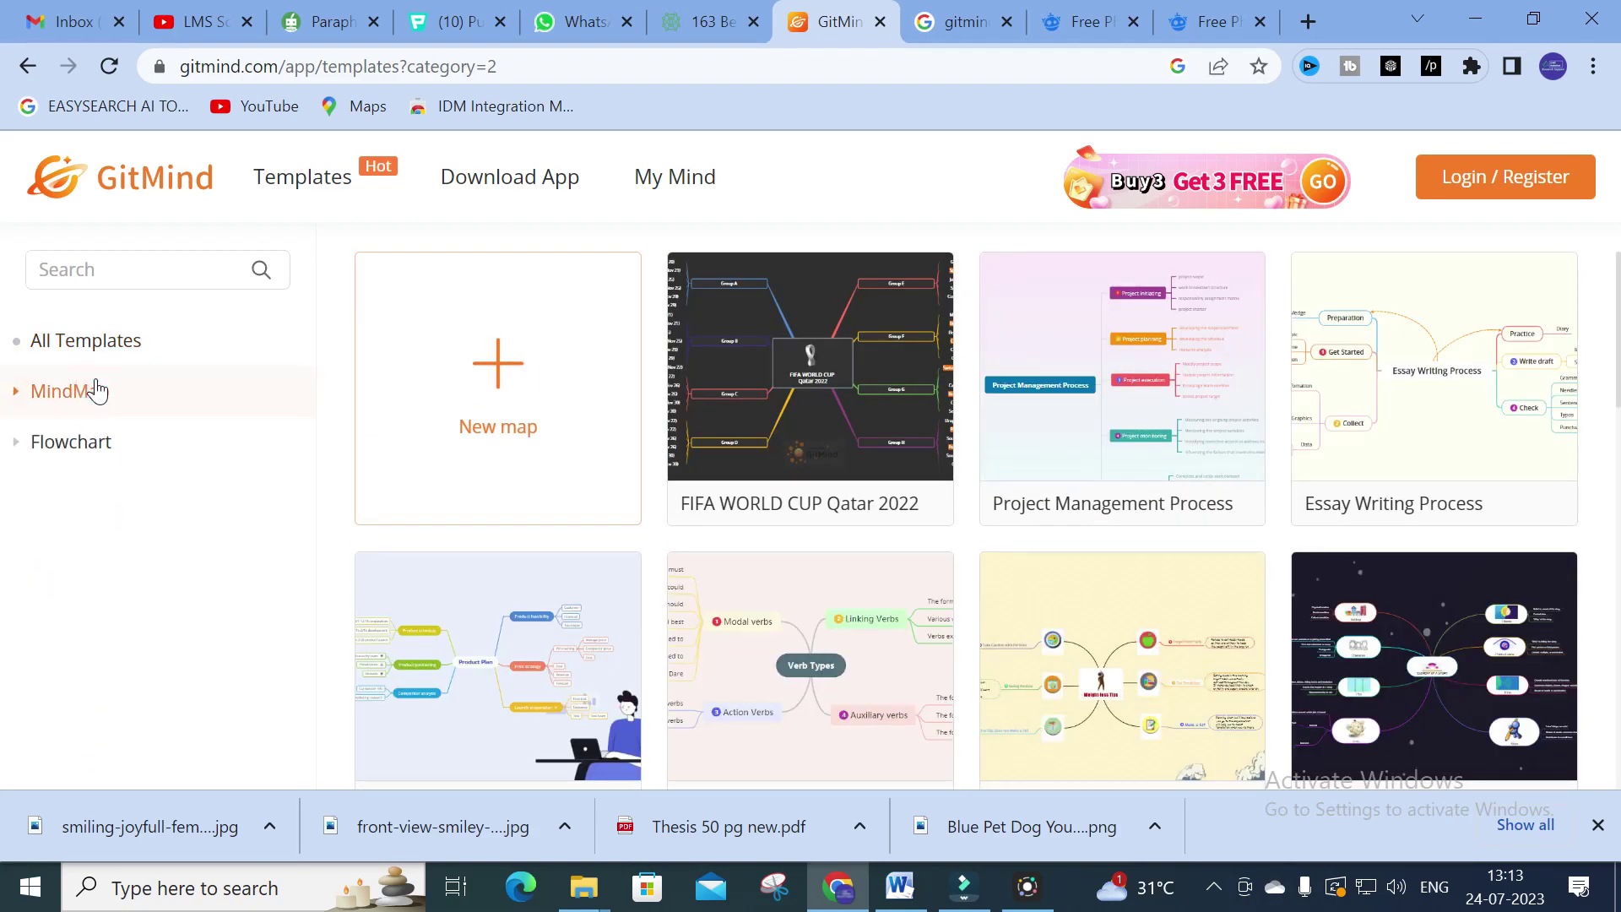
{"action": "left_click", "coordinate": [98, 389]}
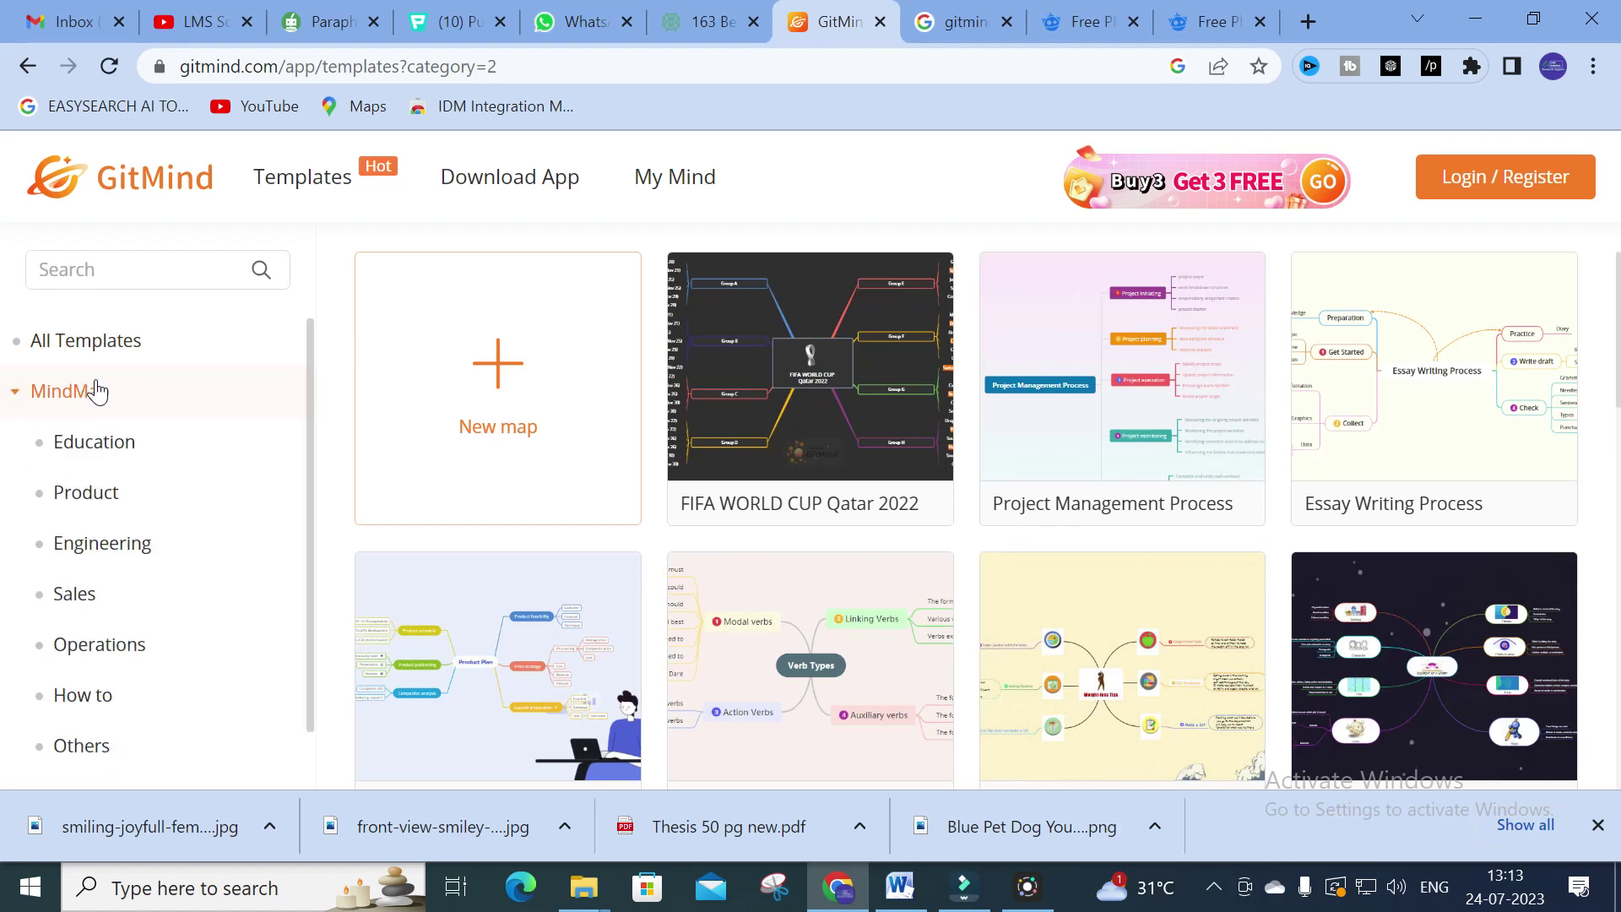
{"action": "scroll", "coordinate": [127, 397], "scroll_direction": "down", "scroll_amount": 1}
{"action": "left_click", "coordinate": [109, 420]}
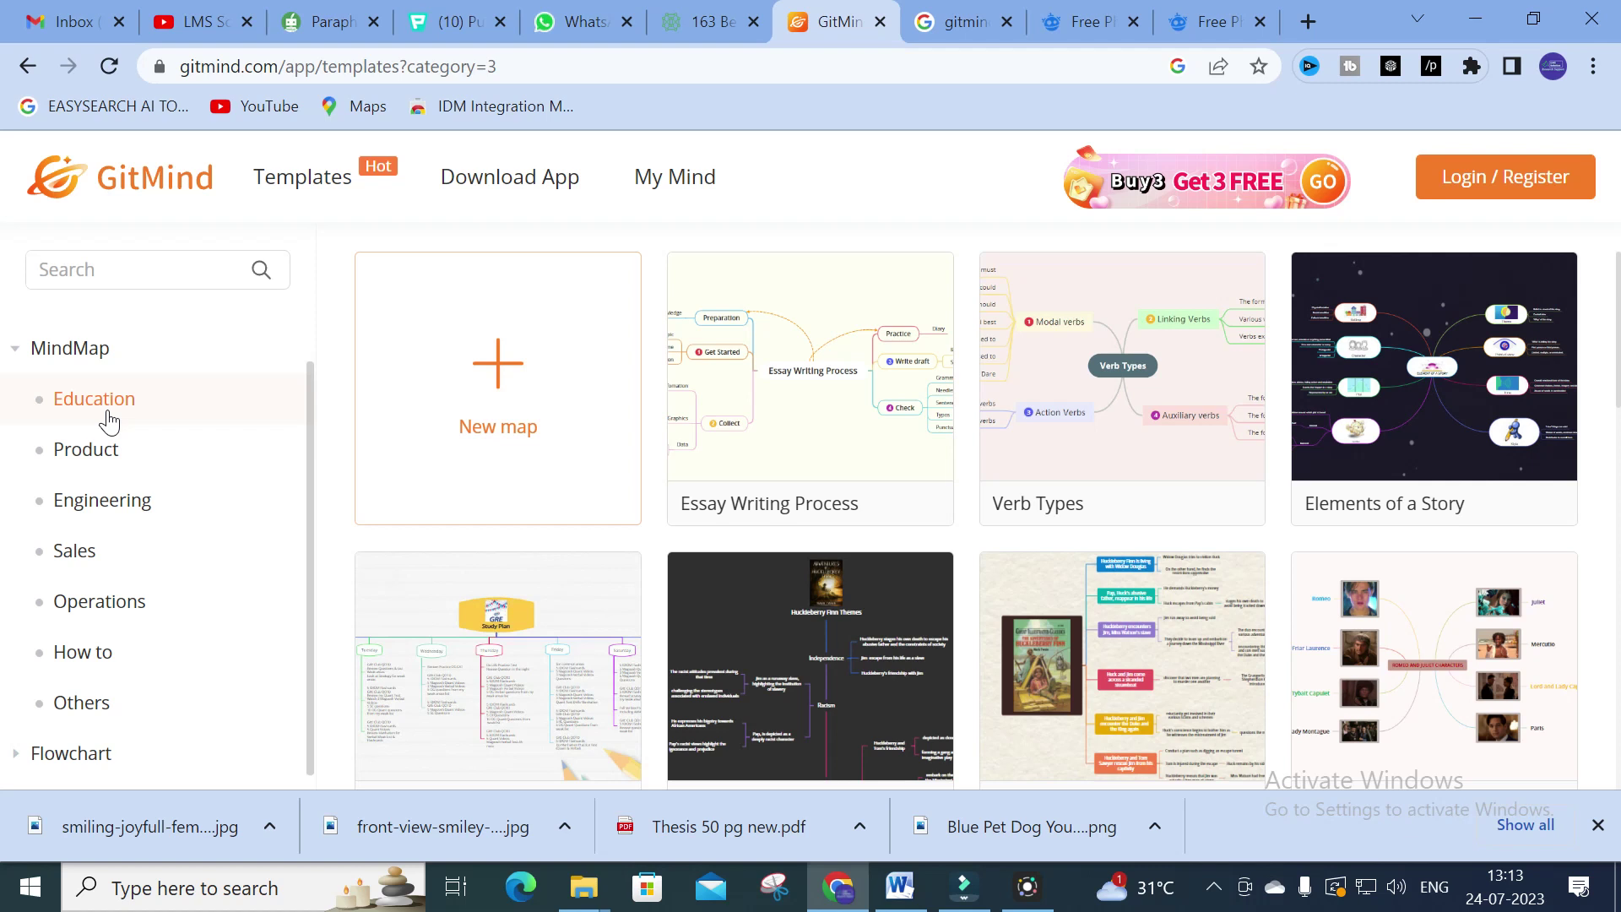
{"action": "mouse_move", "coordinate": [832, 385]}
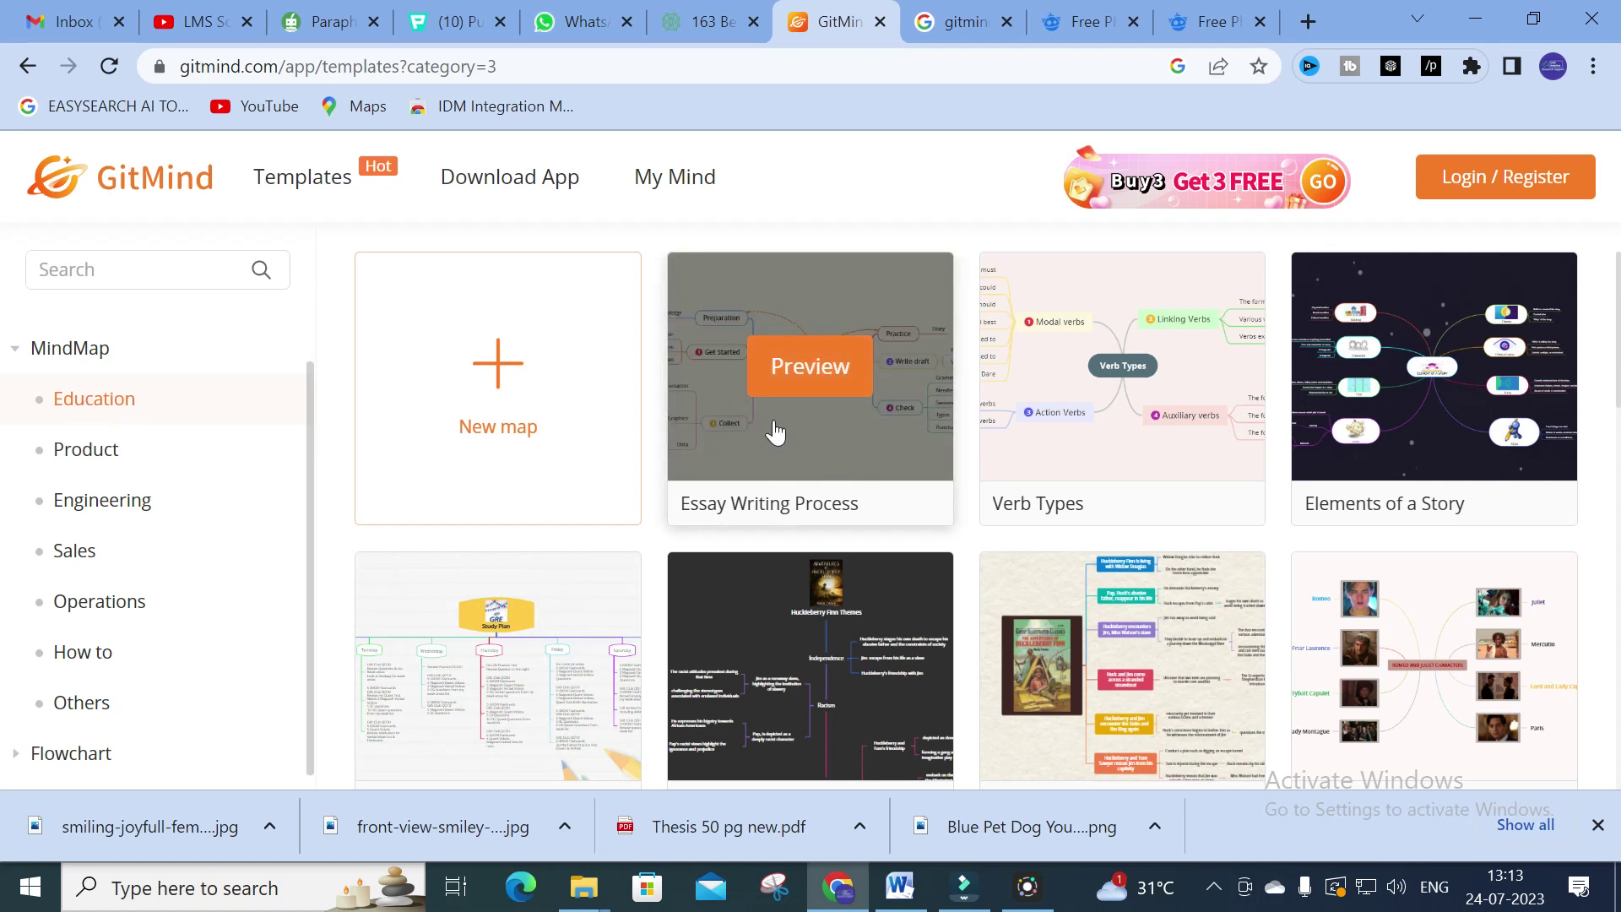
{"action": "left_click", "coordinate": [808, 384]}
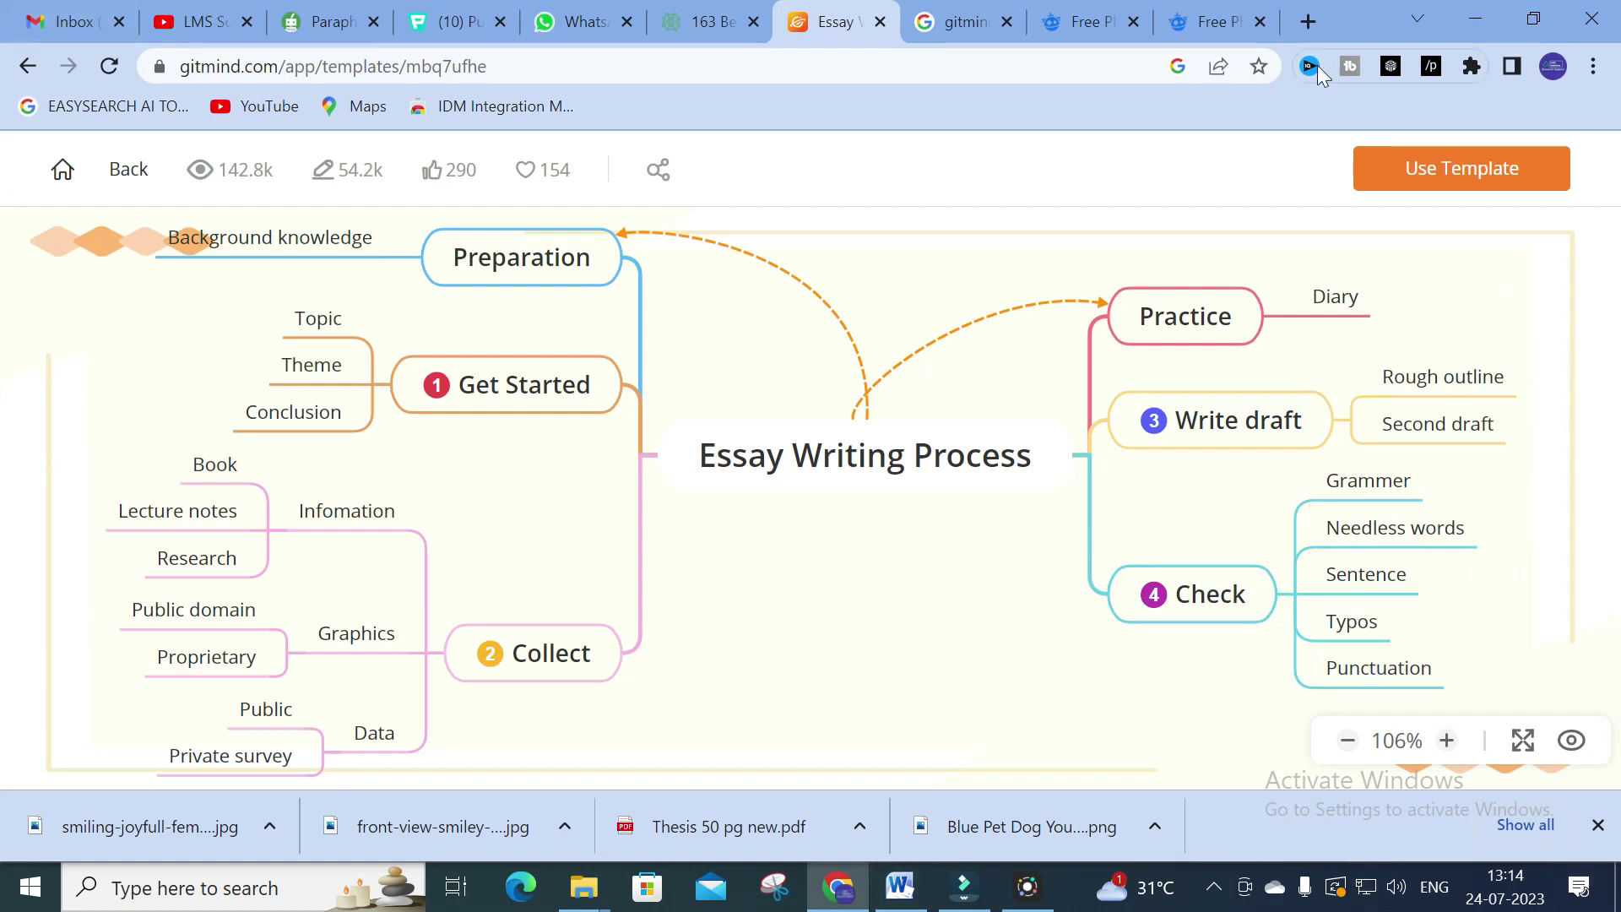
Request to use the template and sign in by continuing with an existing Google account
{"action": "left_click", "coordinate": [1499, 179]}
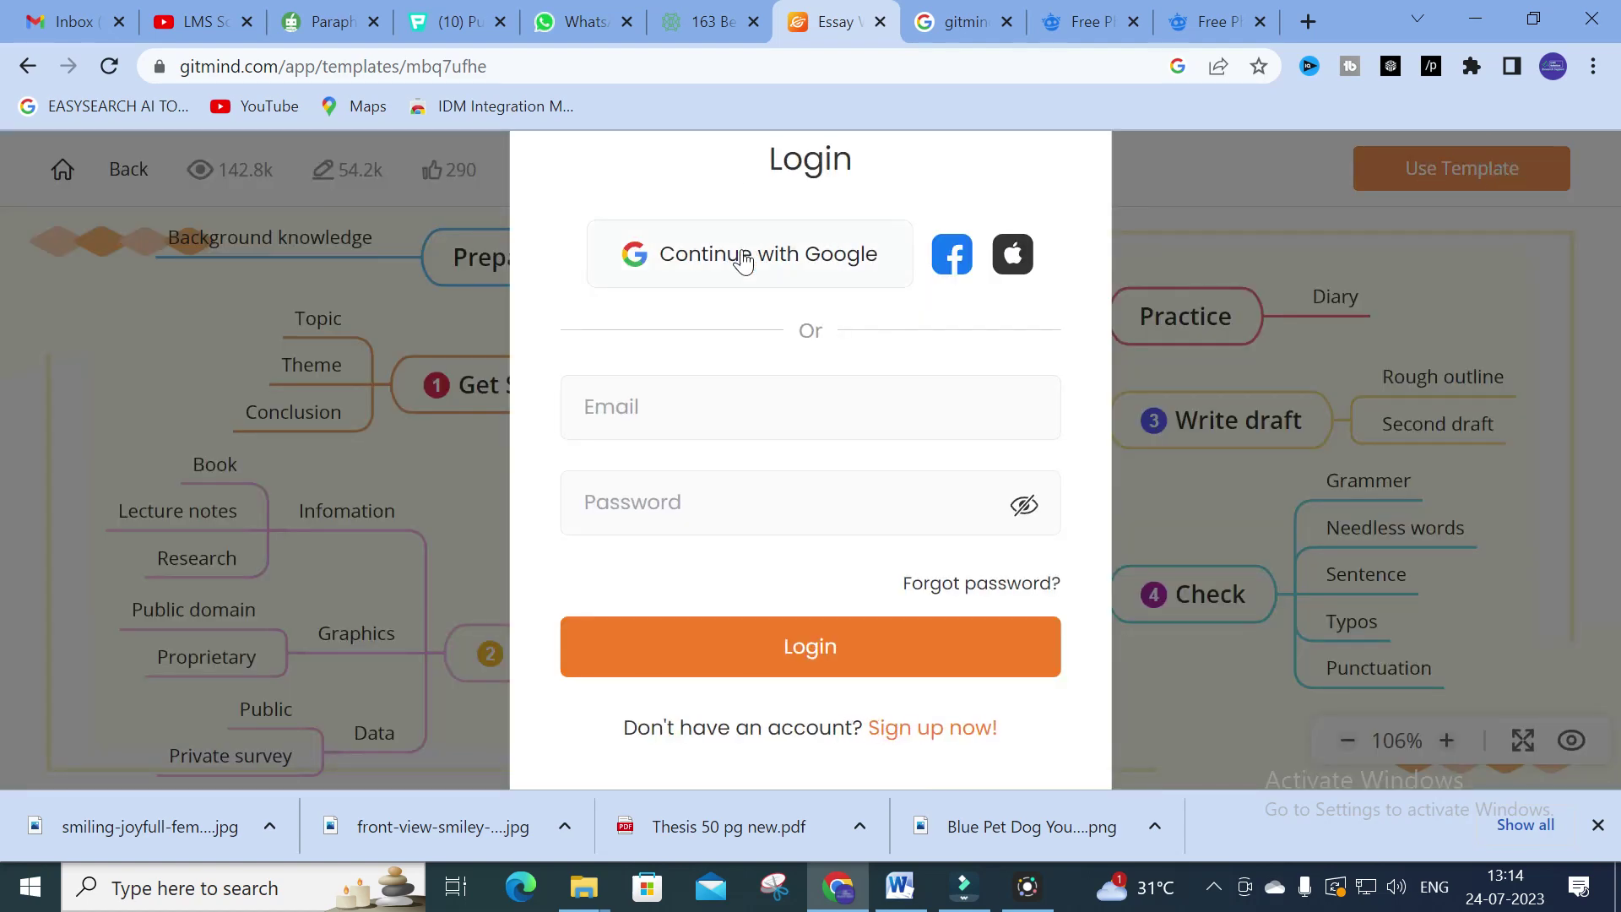
{"action": "left_click", "coordinate": [743, 257]}
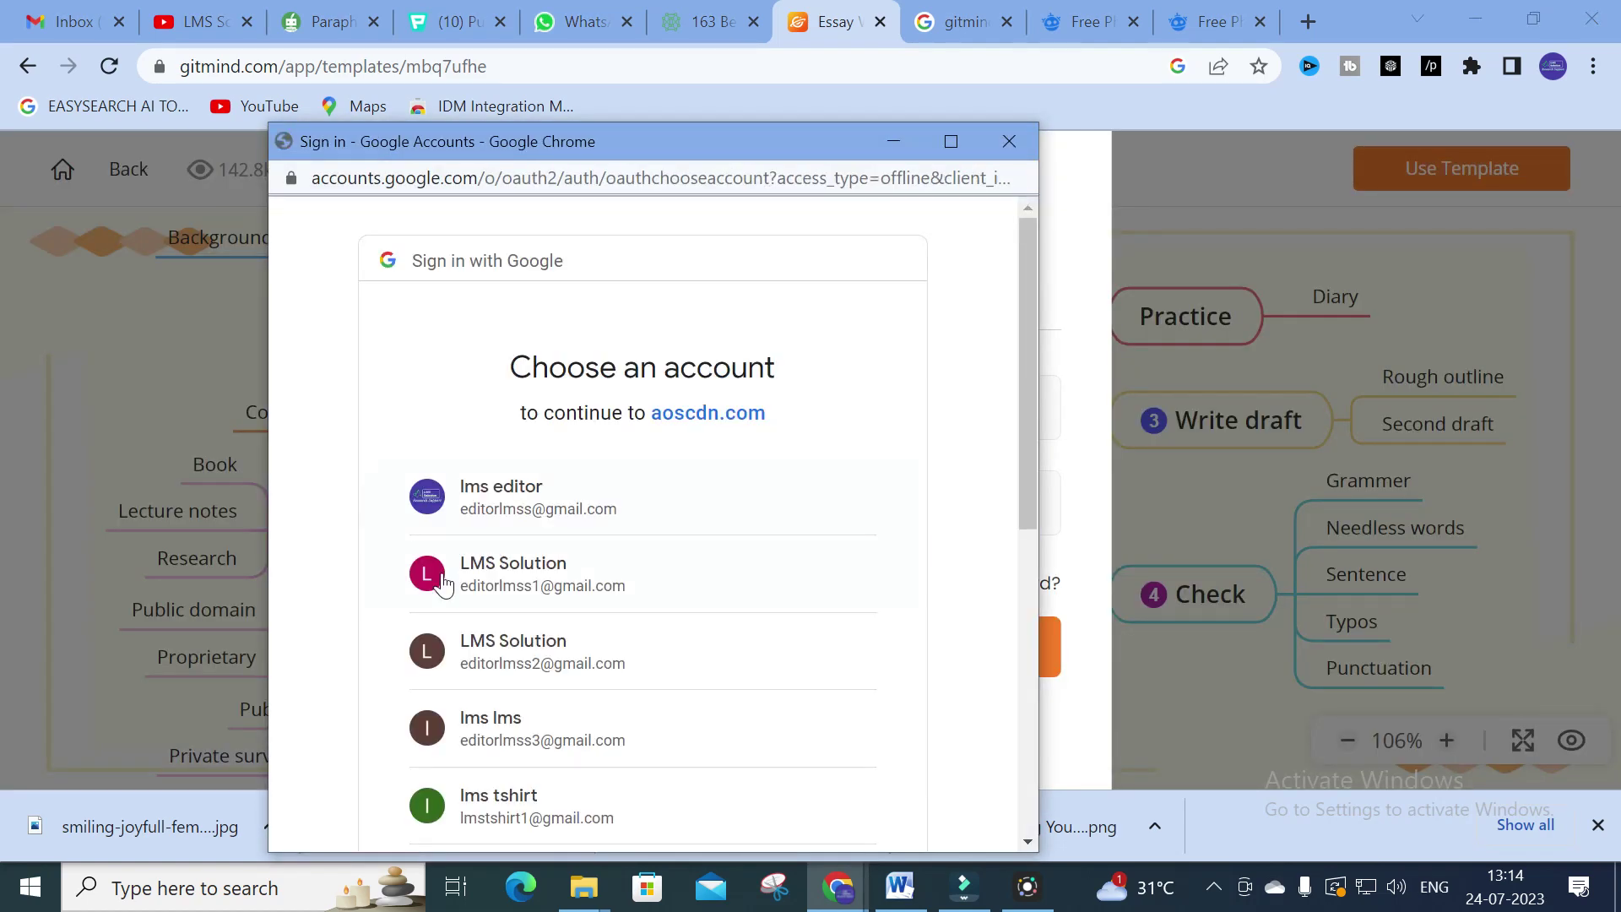
{"action": "left_click", "coordinate": [503, 493]}
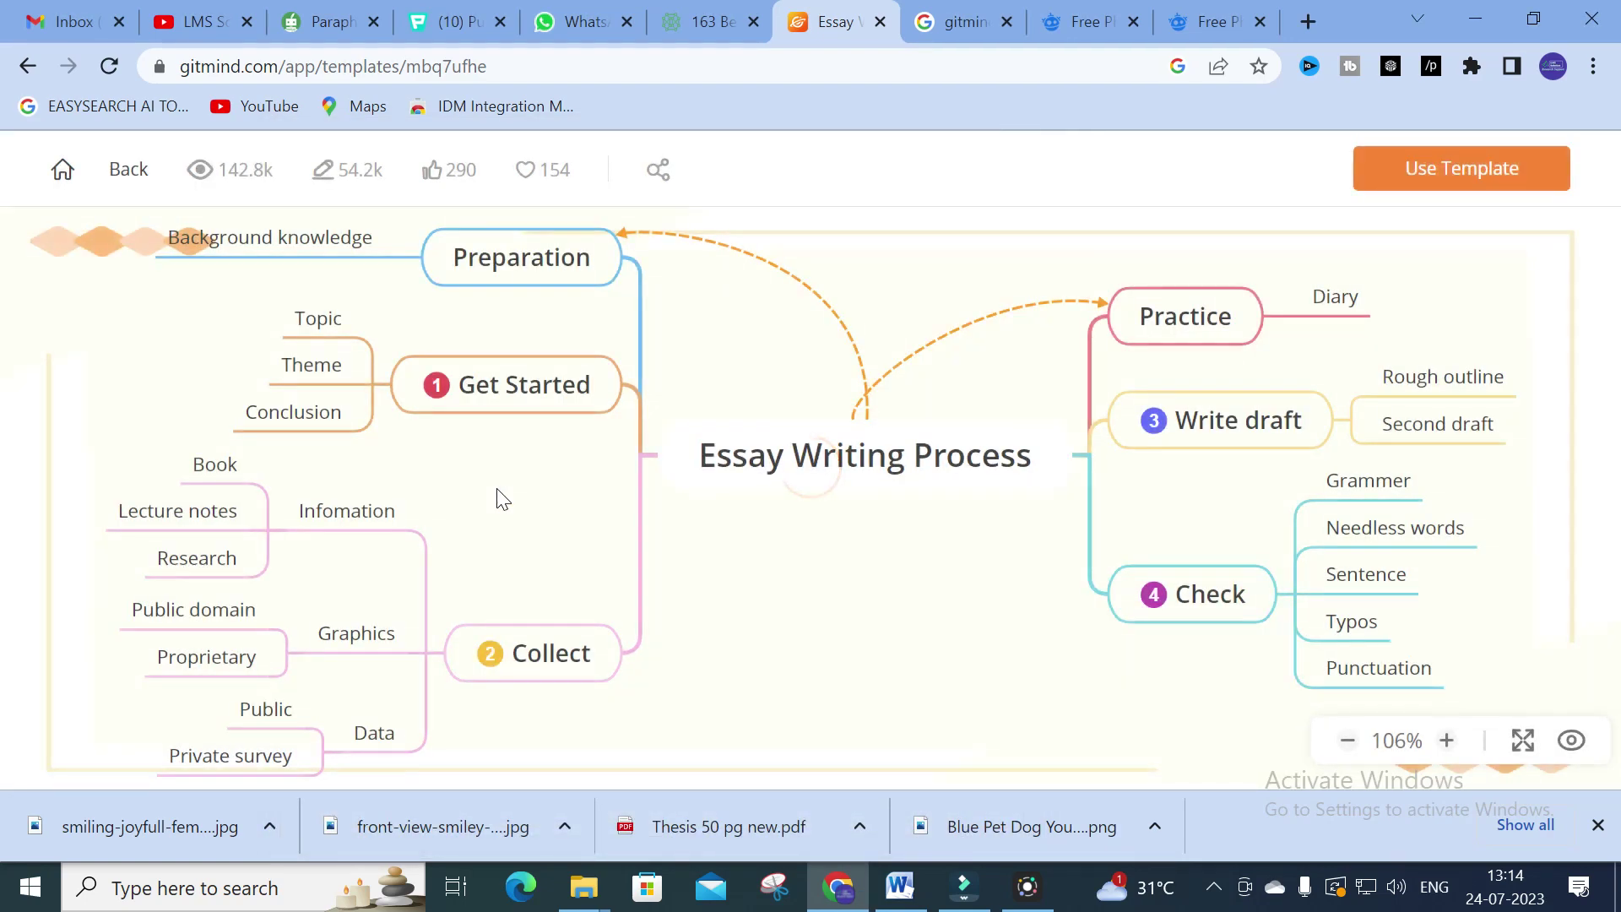
Try selecting nodes in the template preview, and create an editable map from the Essay Writing Process template
{"action": "left_click", "coordinate": [524, 260]}
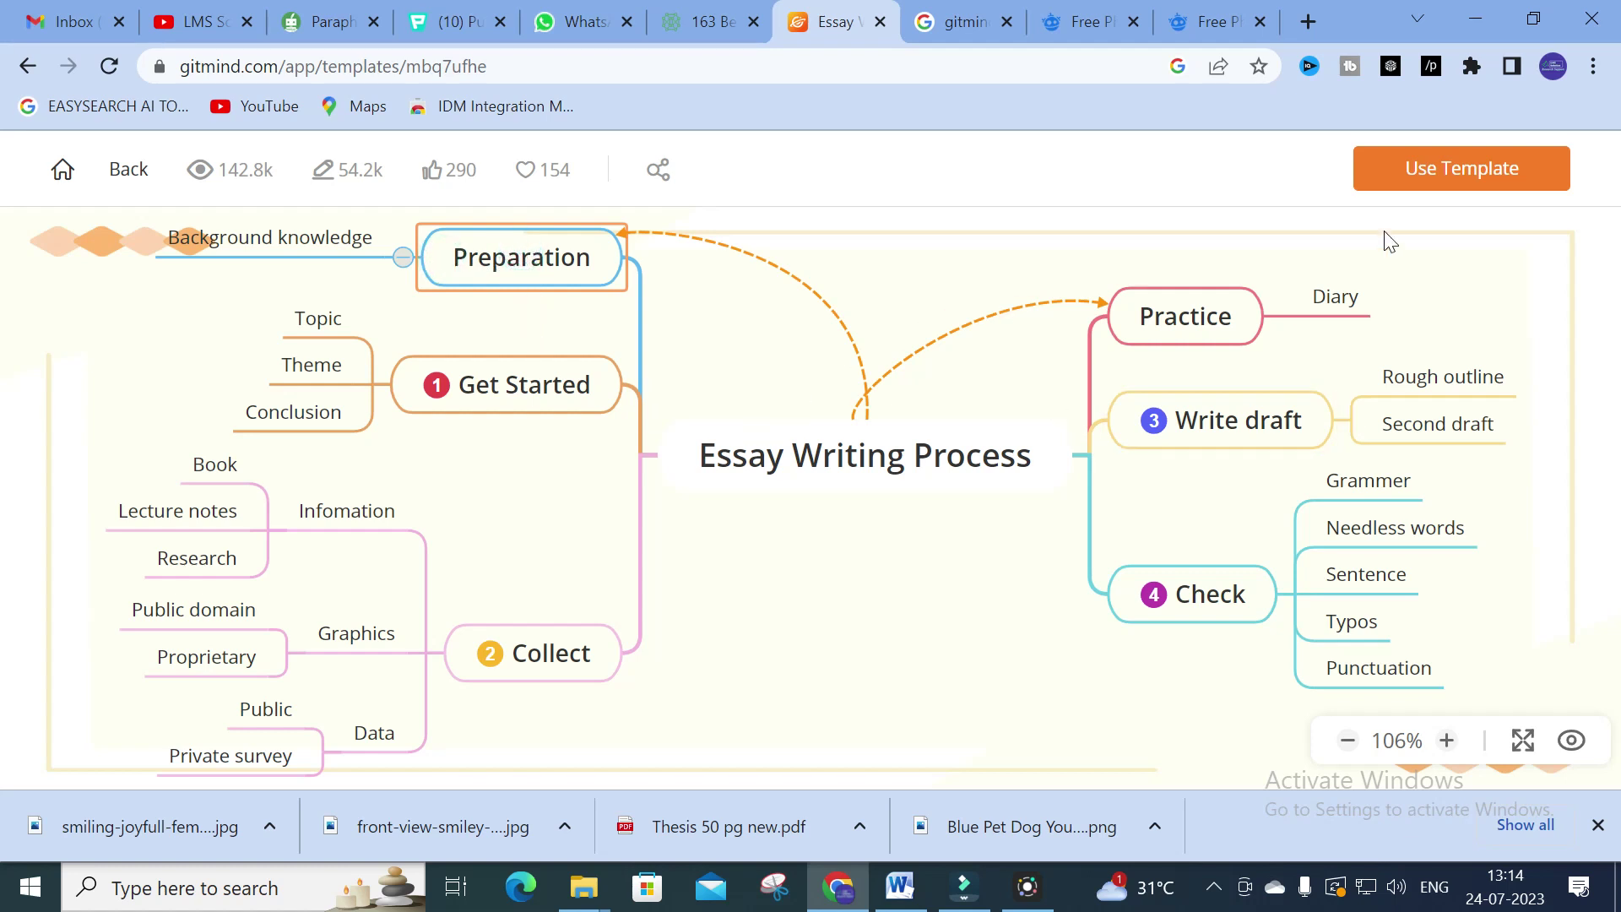
{"action": "scroll", "coordinate": [1205, 467], "scroll_direction": "down", "scroll_amount": 3}
{"action": "scroll", "coordinate": [888, 440], "scroll_direction": "up", "scroll_amount": 2}
{"action": "left_click", "coordinate": [314, 346]}
{"action": "left_click", "coordinate": [473, 361]}
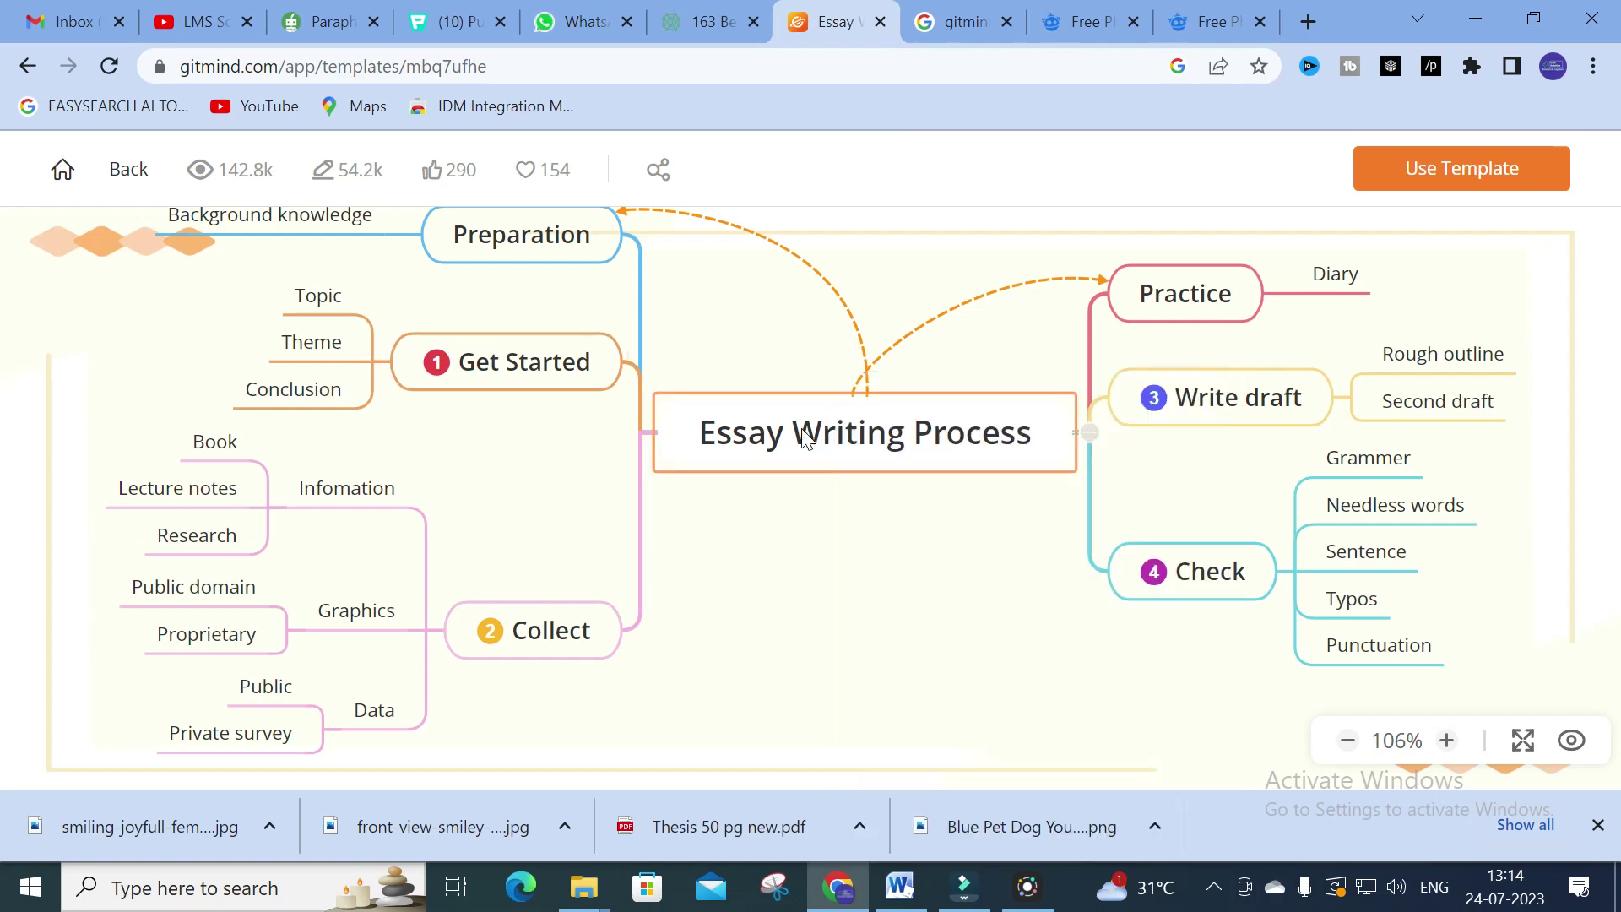
{"action": "left_click", "coordinate": [1419, 185]}
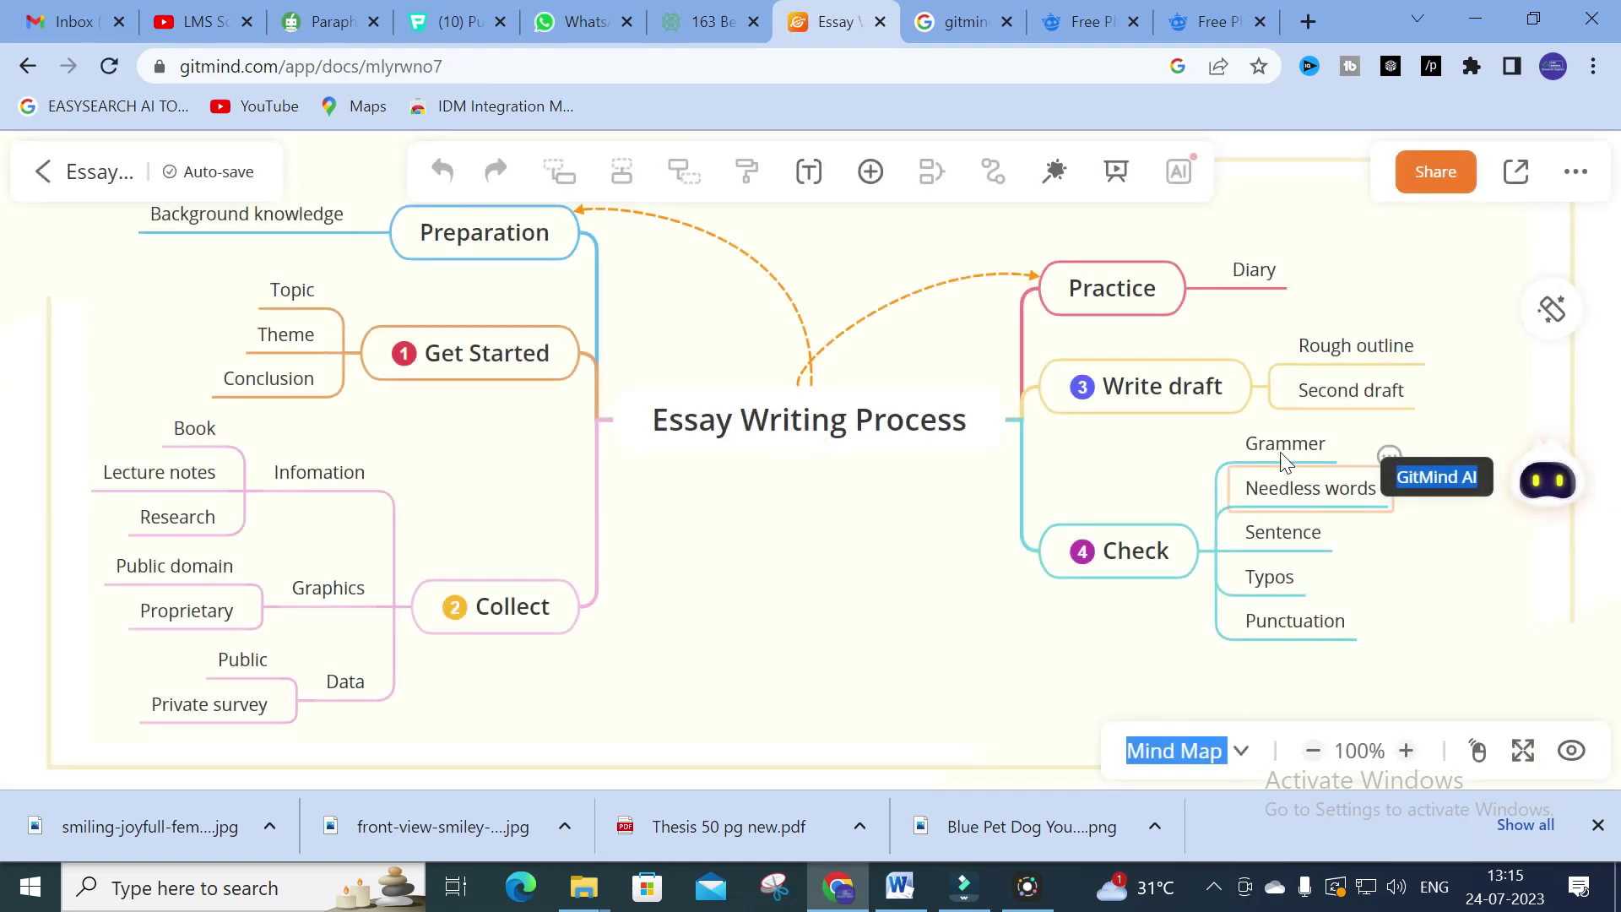
{"action": "type", "text": "g"}
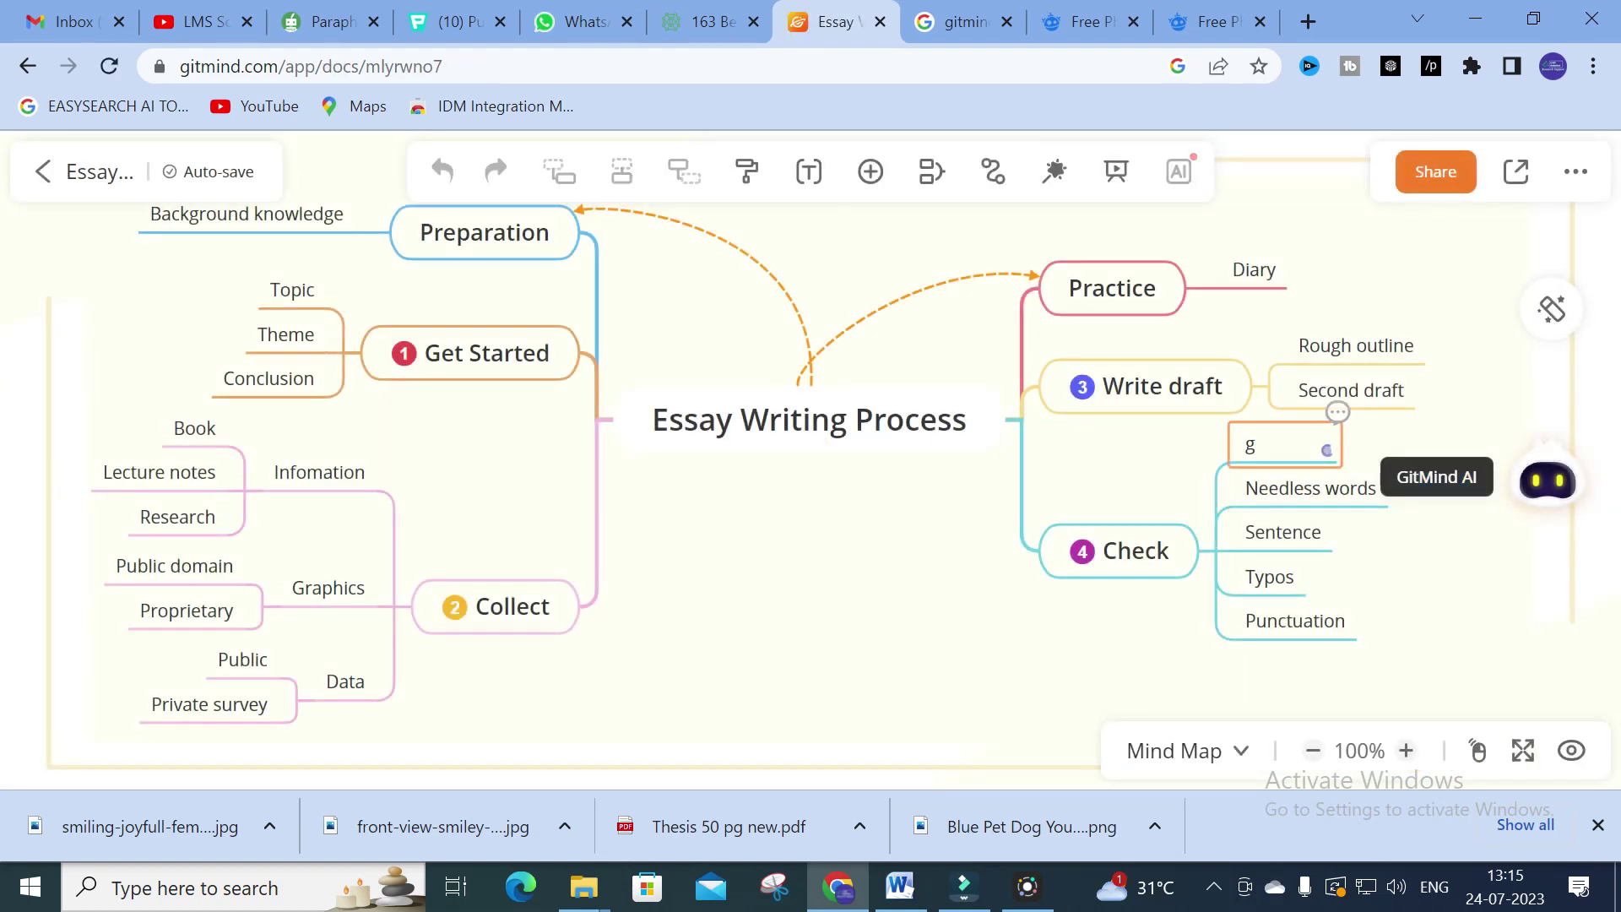
{"action": "left_click", "coordinate": [716, 505]}
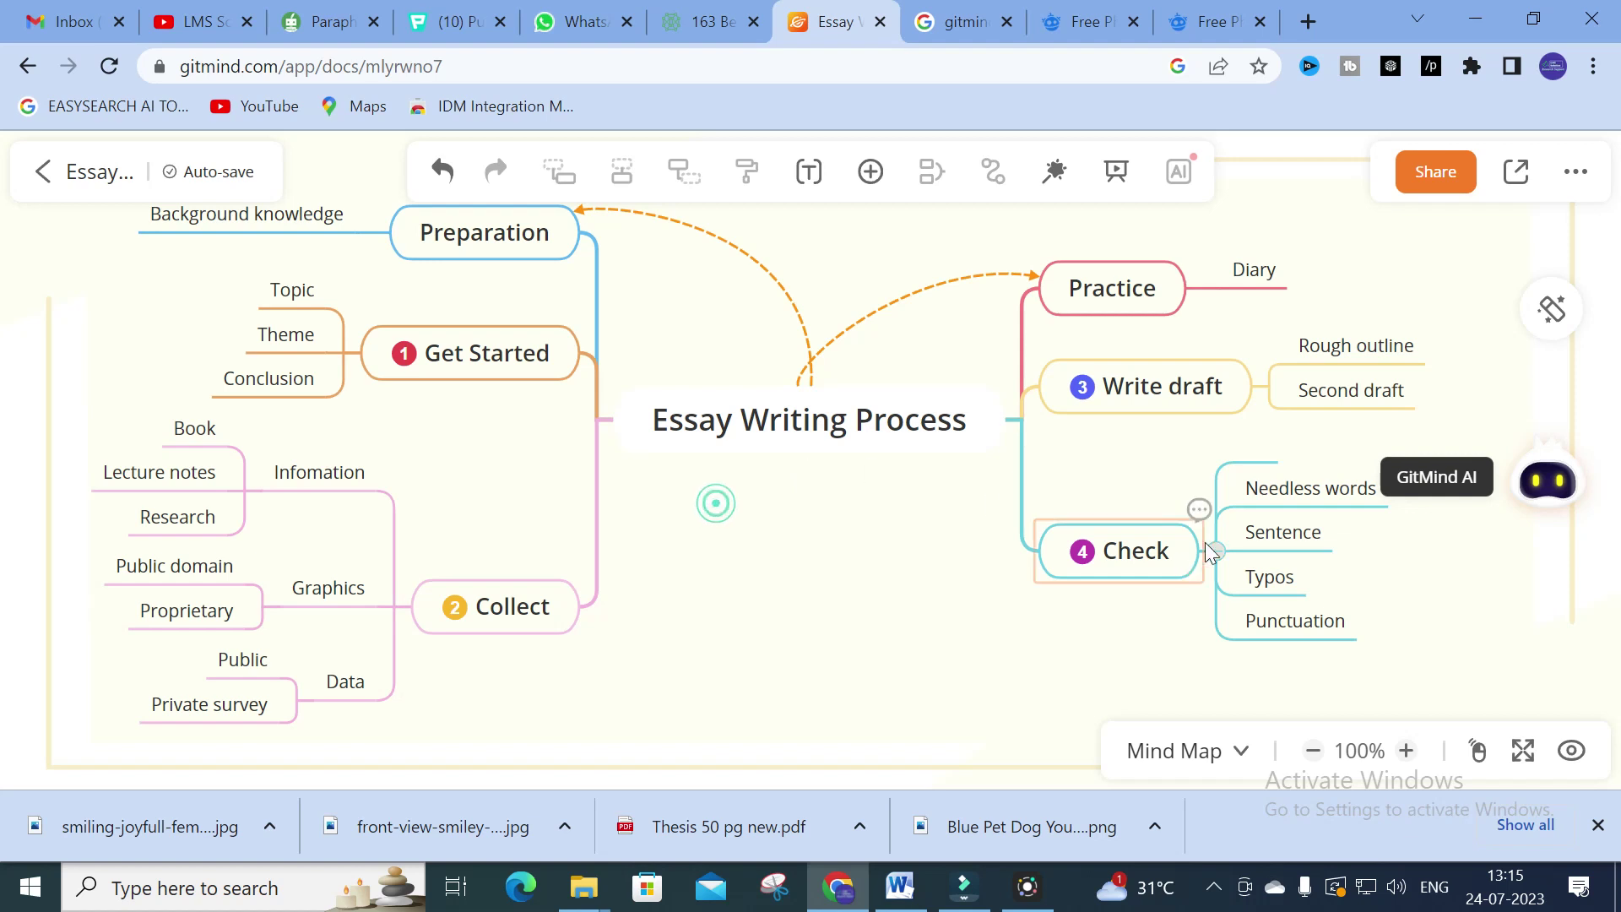
{"action": "left_click", "coordinate": [1297, 473]}
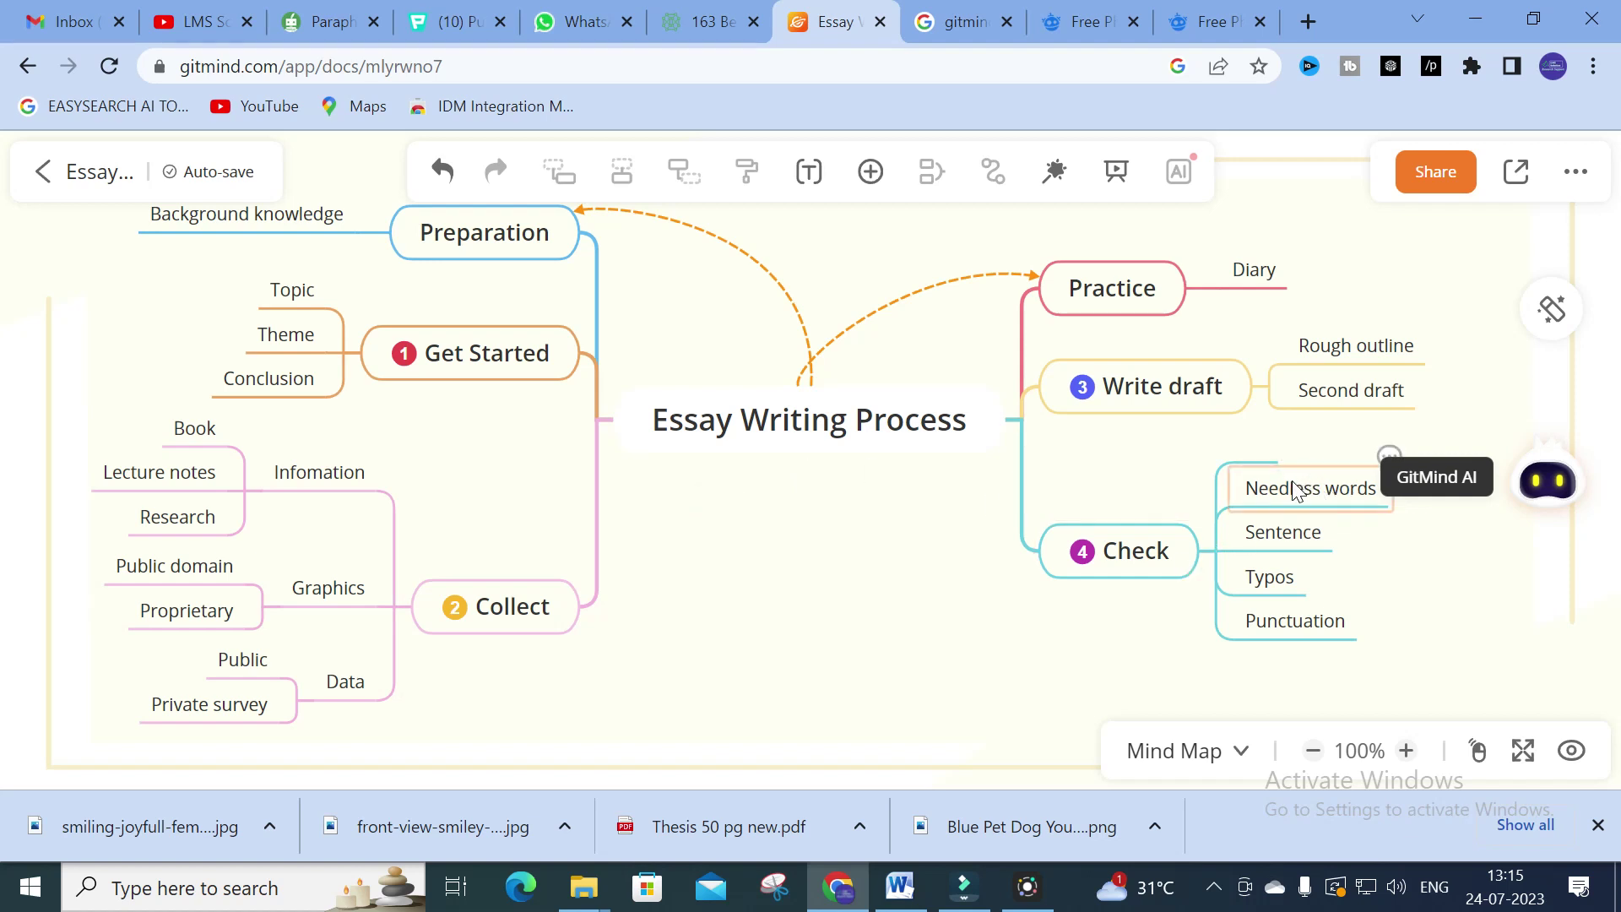
{"action": "key", "text": "ctrl+z"}
Correct the text of the "Grammer" node under the Check branch to "Grammar"
{"action": "left_click", "coordinate": [1289, 447]}
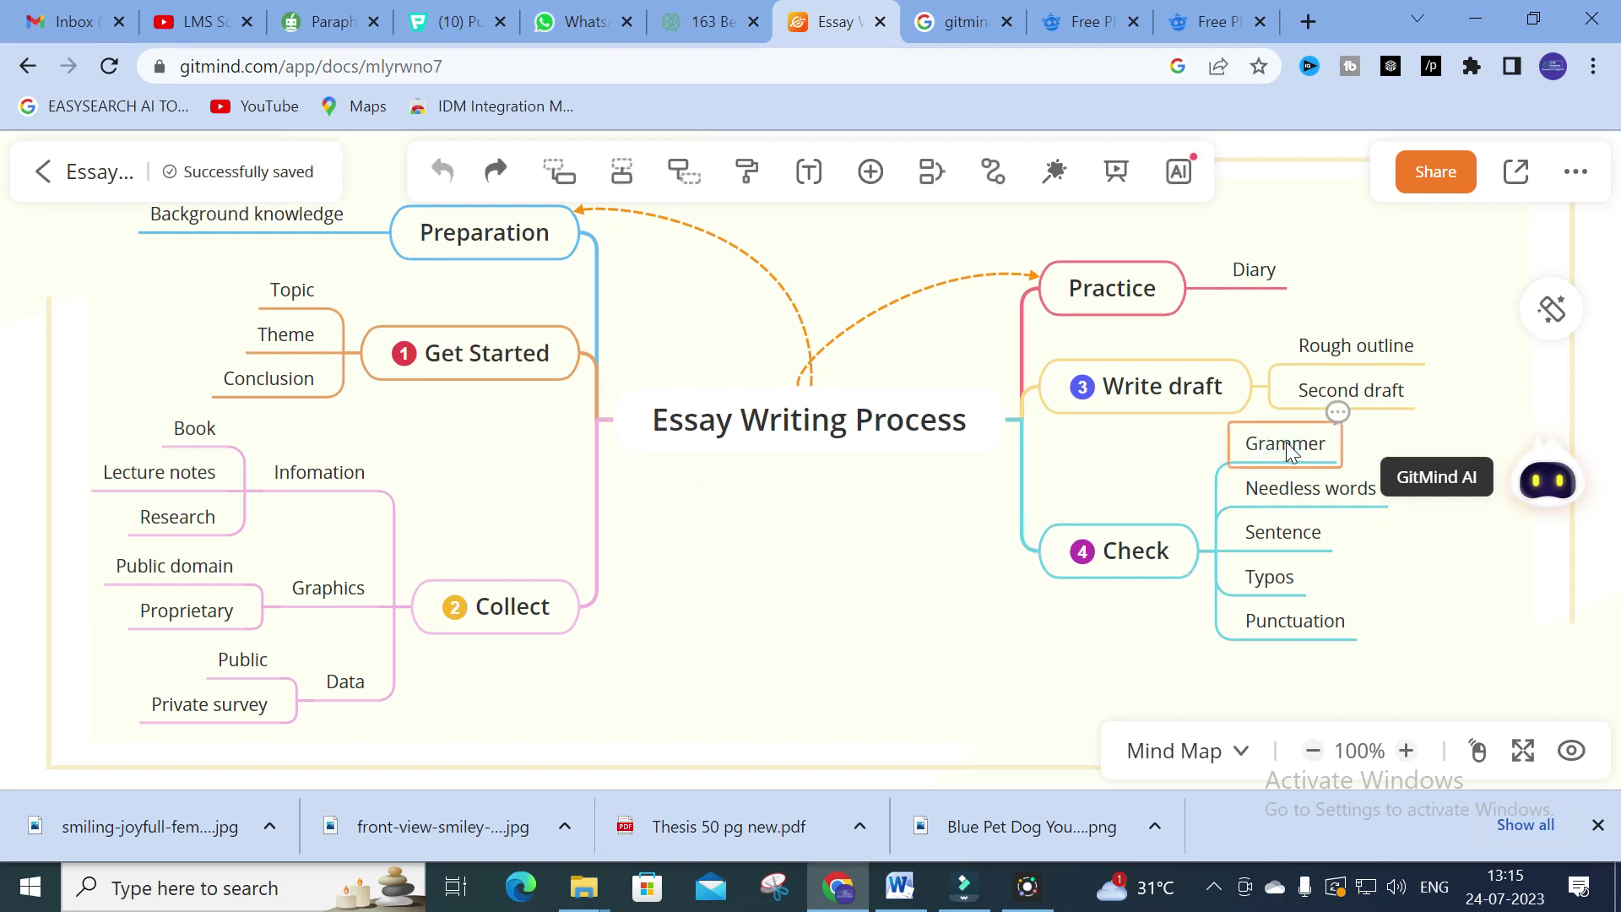
{"action": "type", "text": "G"}
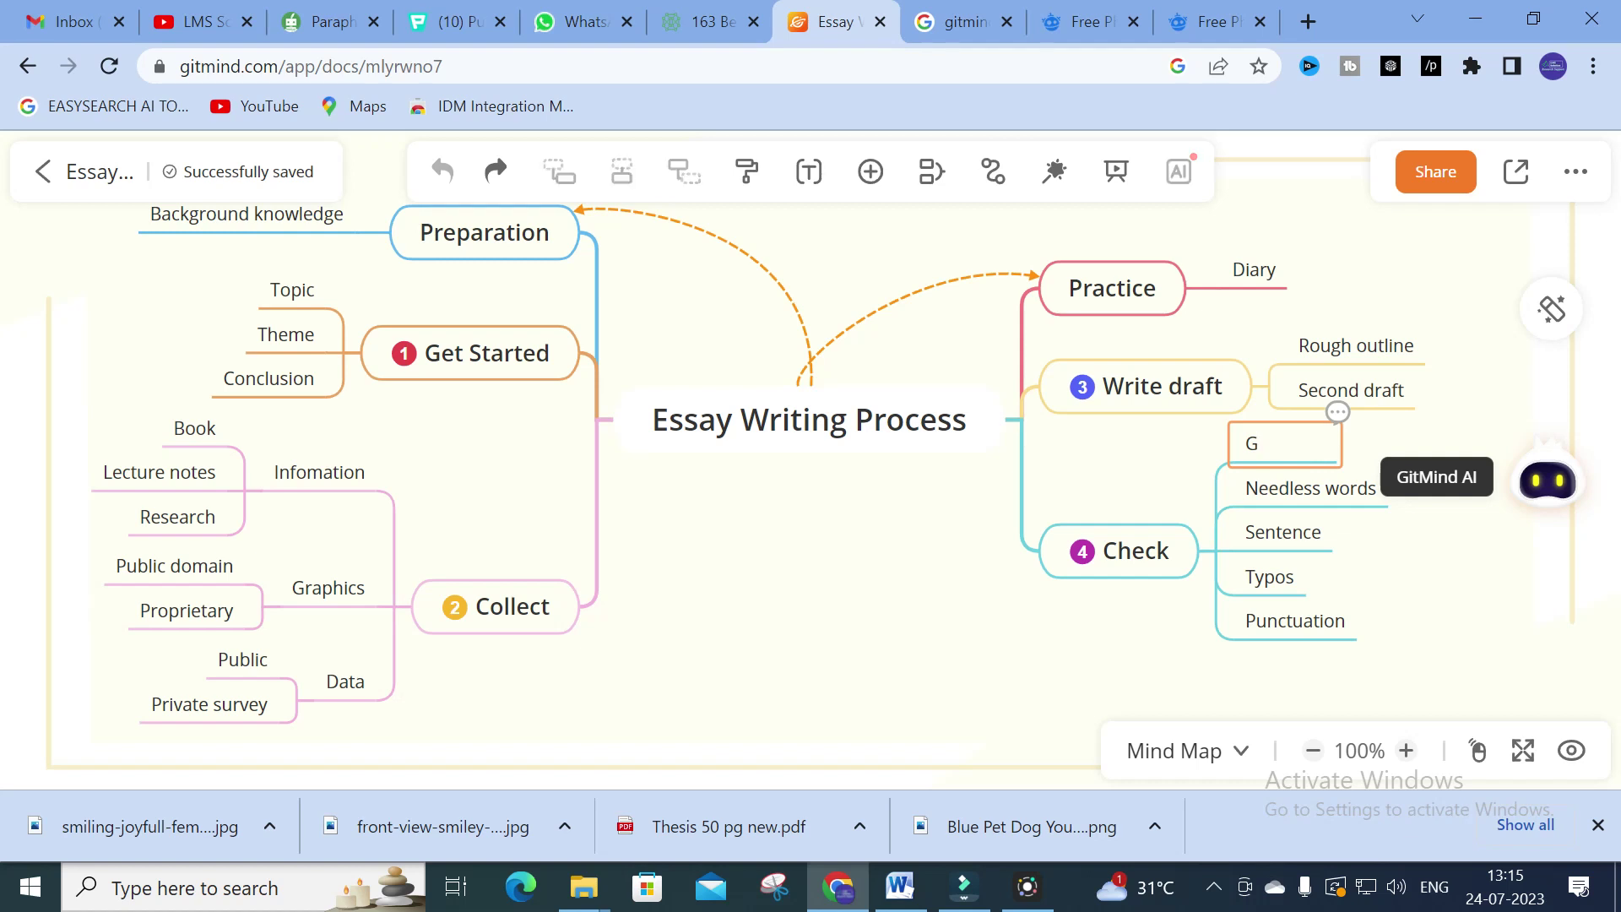
{"action": "type", "text": "rammar"}
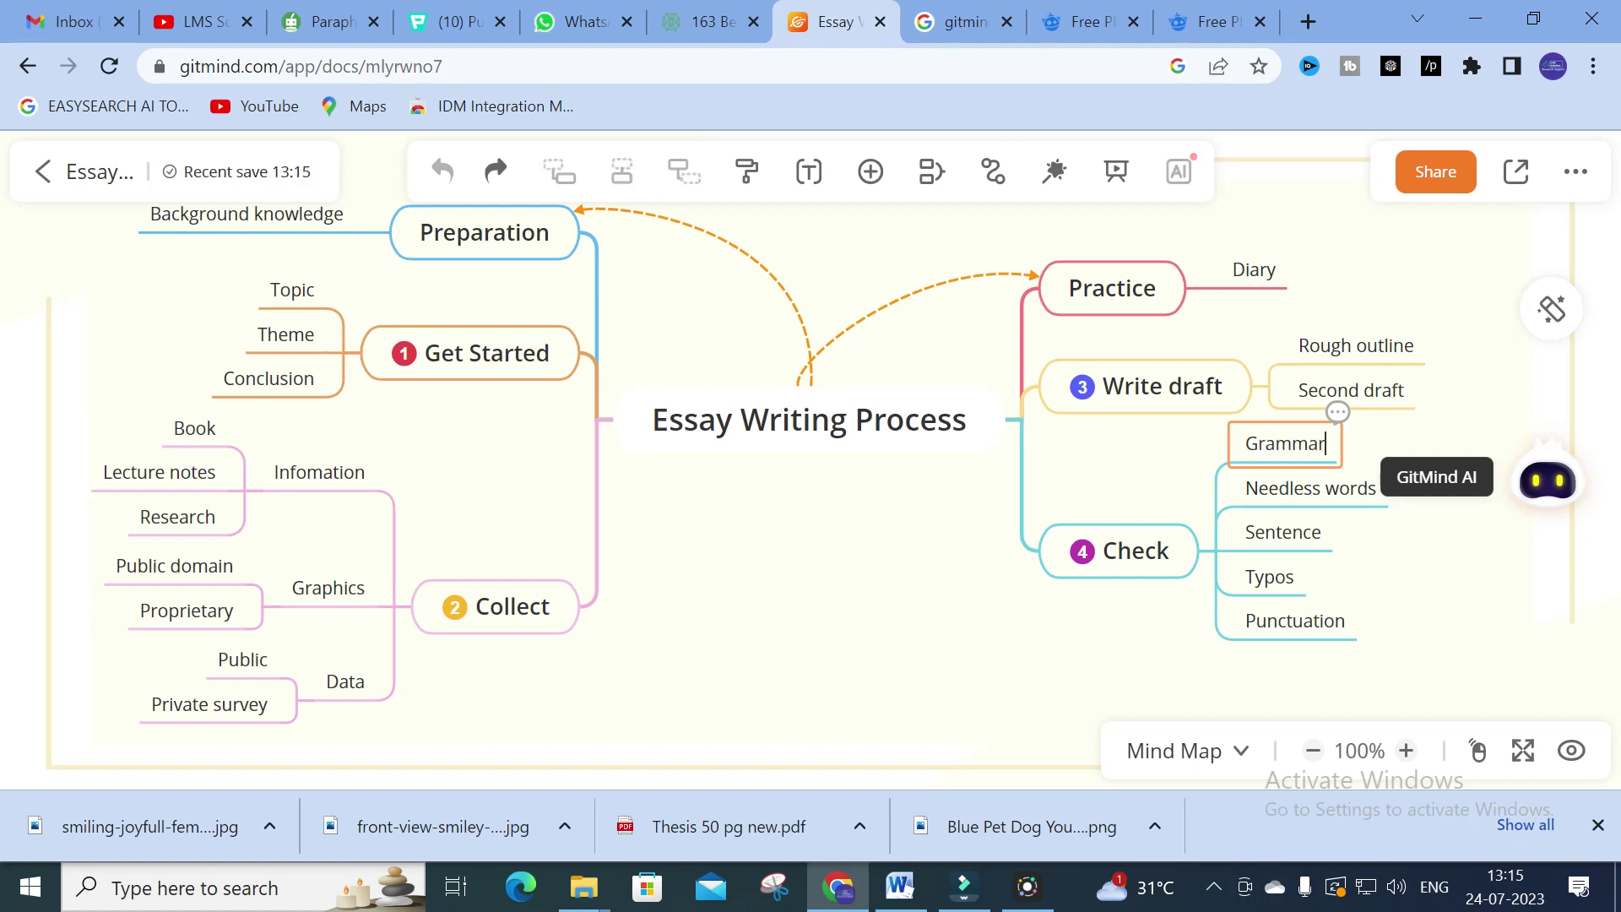
{"action": "left_click", "coordinate": [1114, 395]}
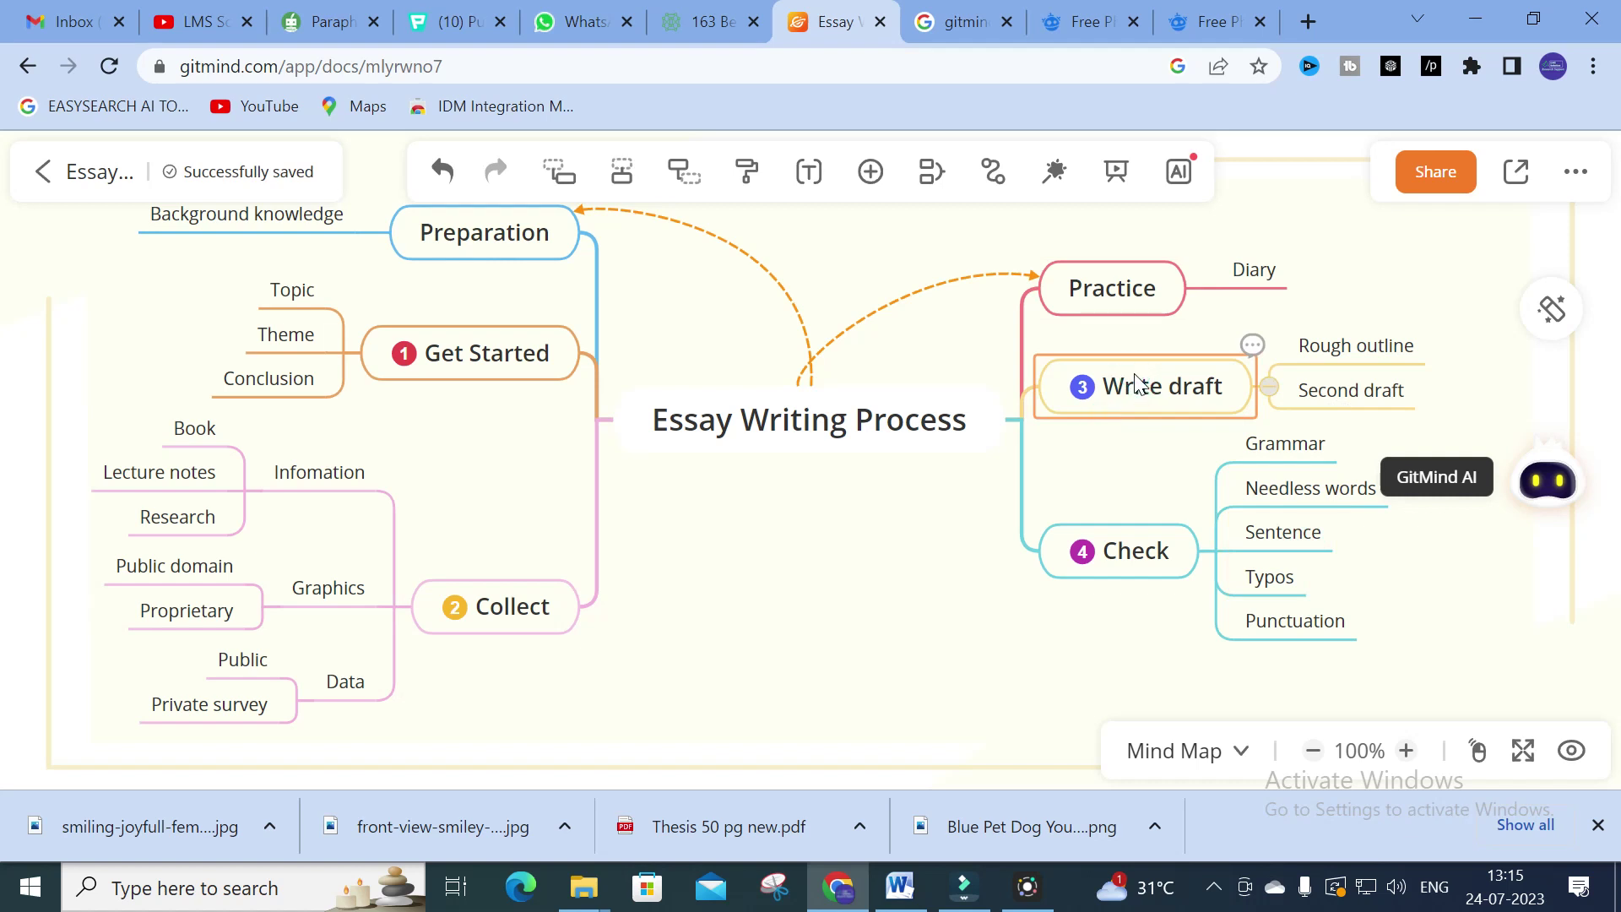
{"action": "left_click", "coordinate": [268, 341]}
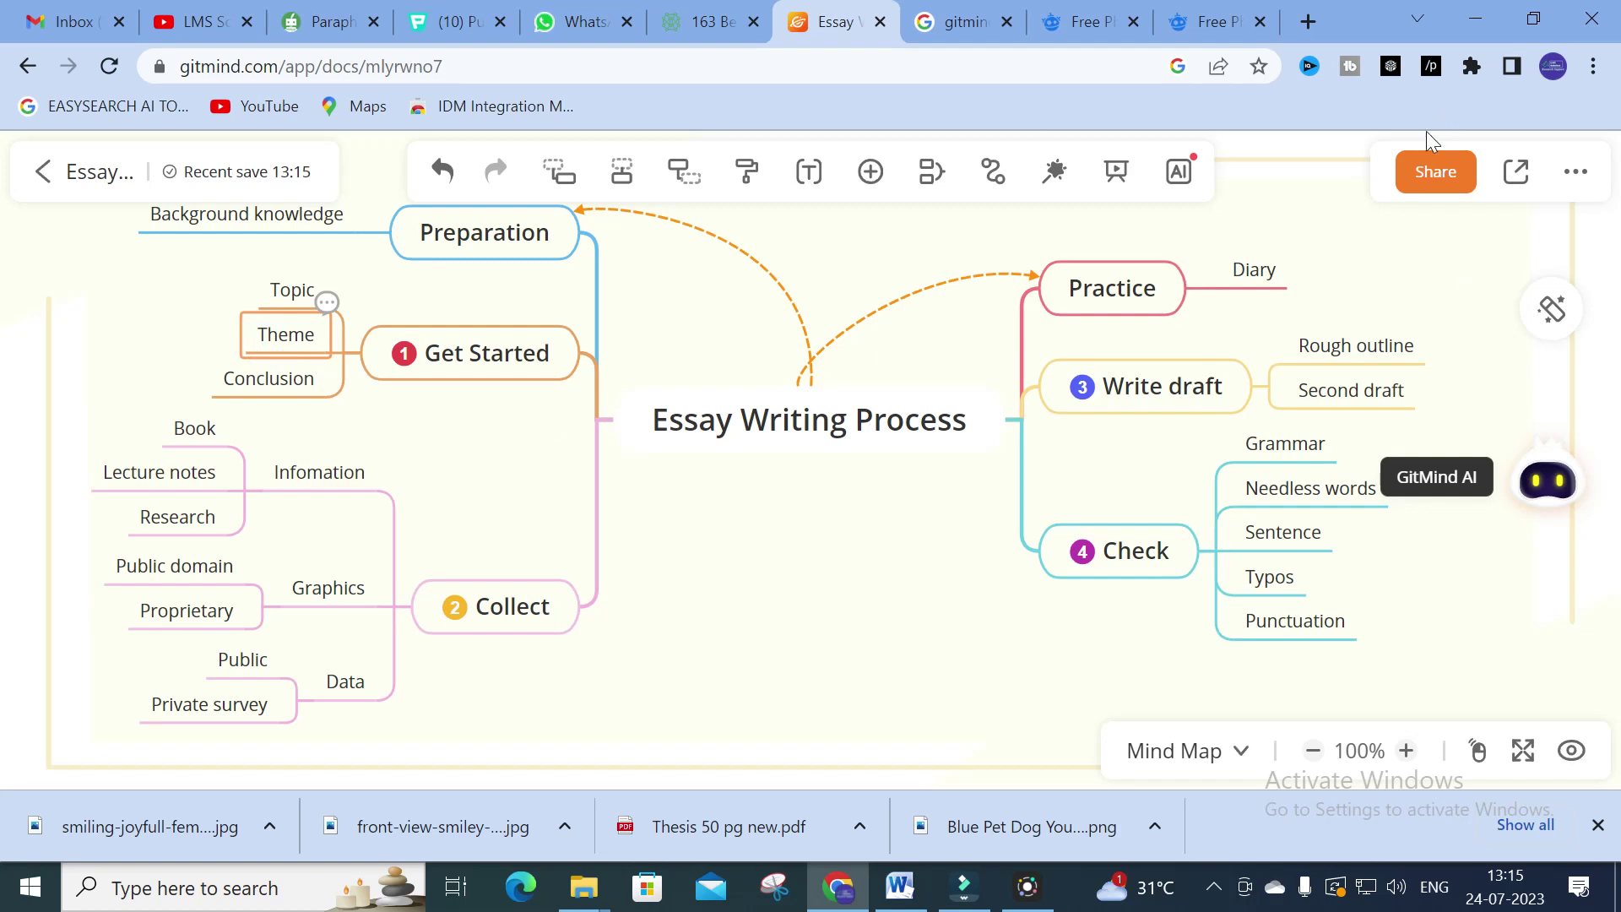
Export the mind map as a JPG image and show the downloaded file in its folder
{"action": "left_click", "coordinate": [1517, 176]}
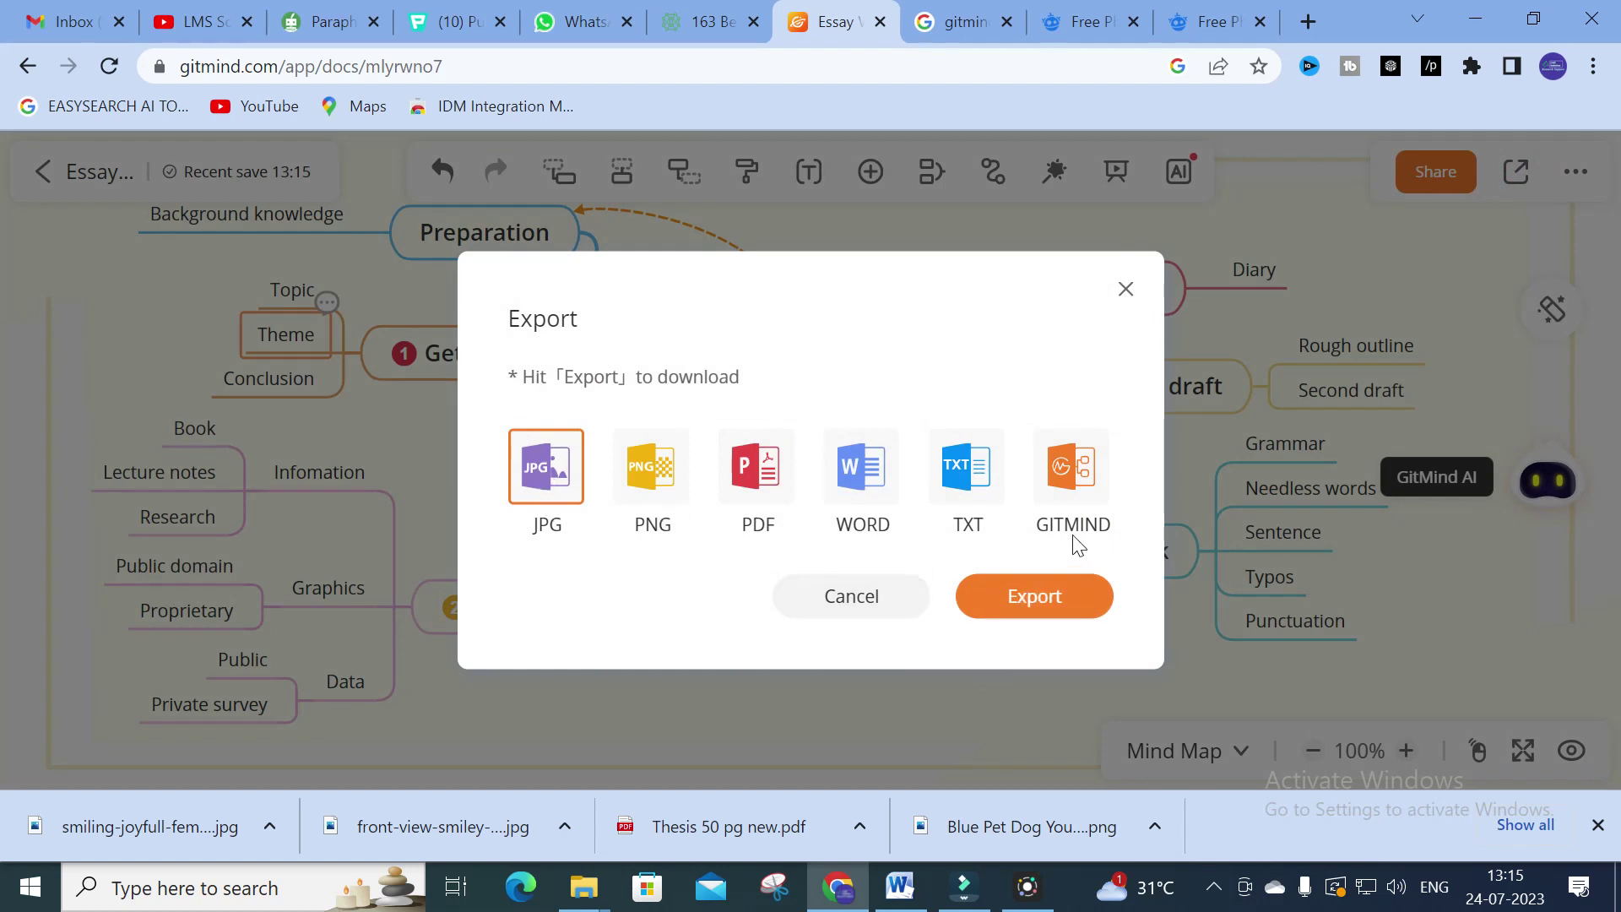
{"action": "left_click", "coordinate": [1032, 596]}
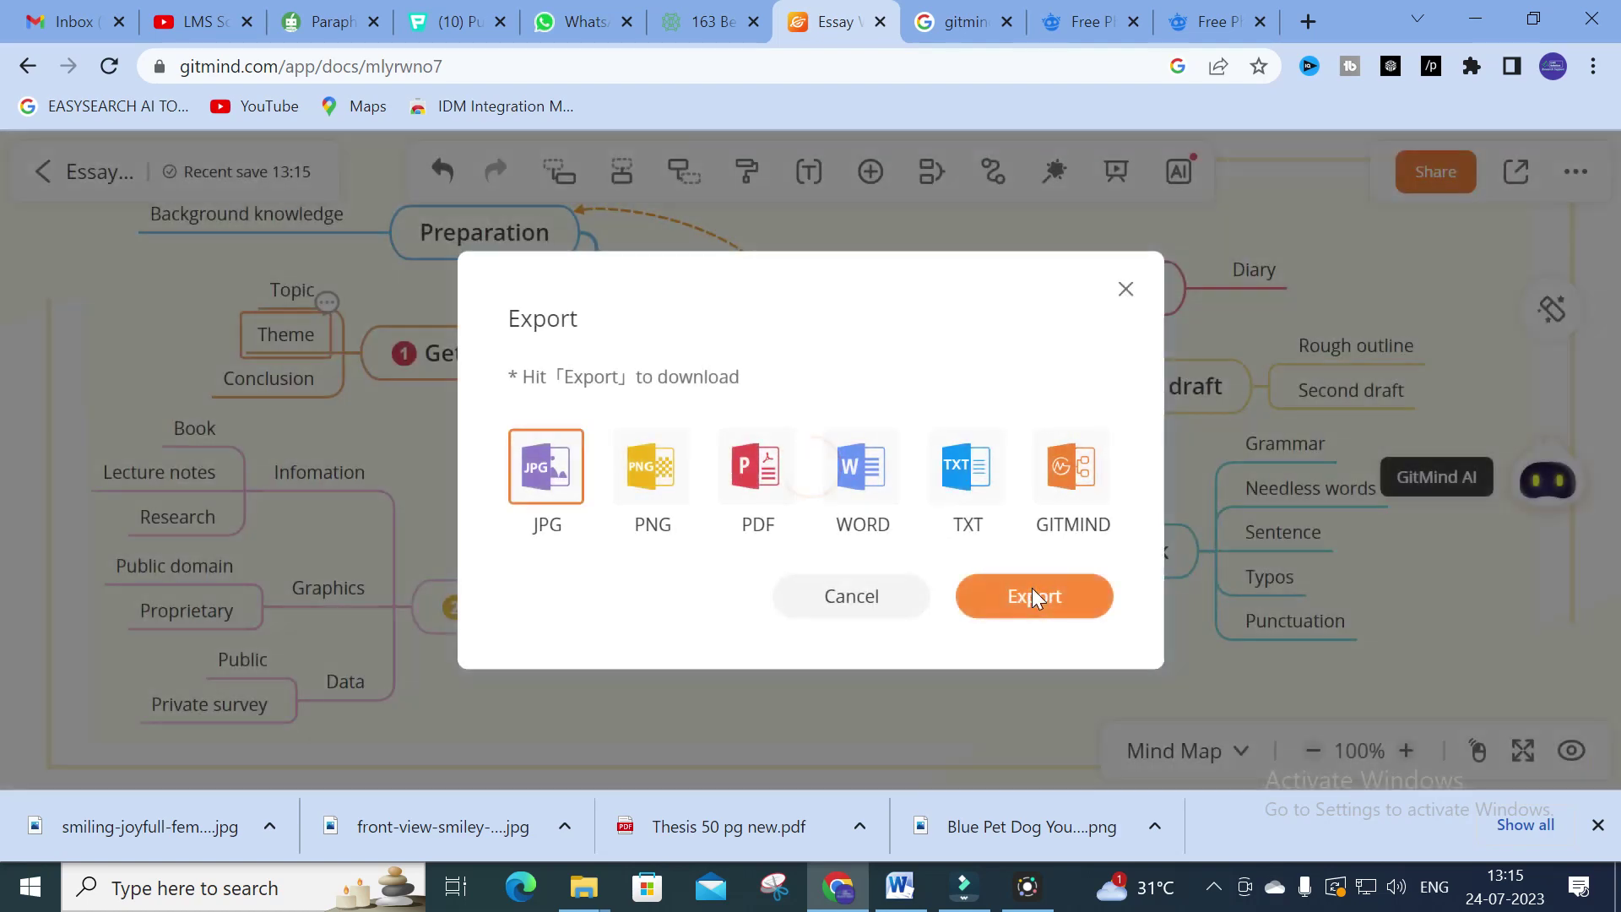
{"action": "left_click", "coordinate": [1038, 597]}
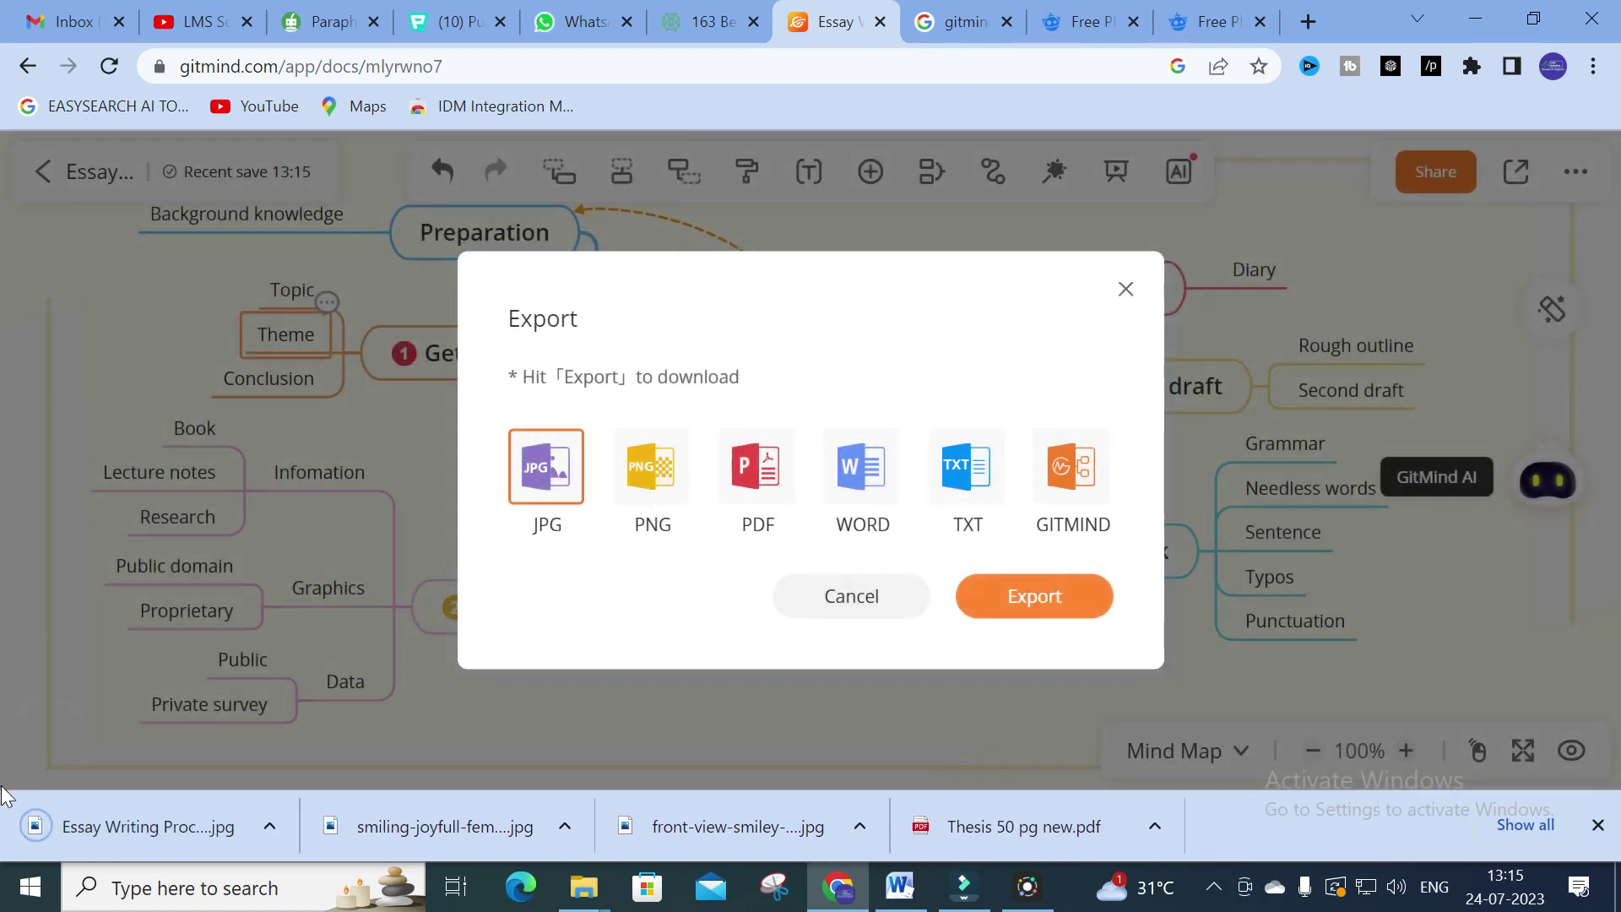
{"action": "right_click", "coordinate": [118, 829]}
{"action": "left_click", "coordinate": [187, 769]}
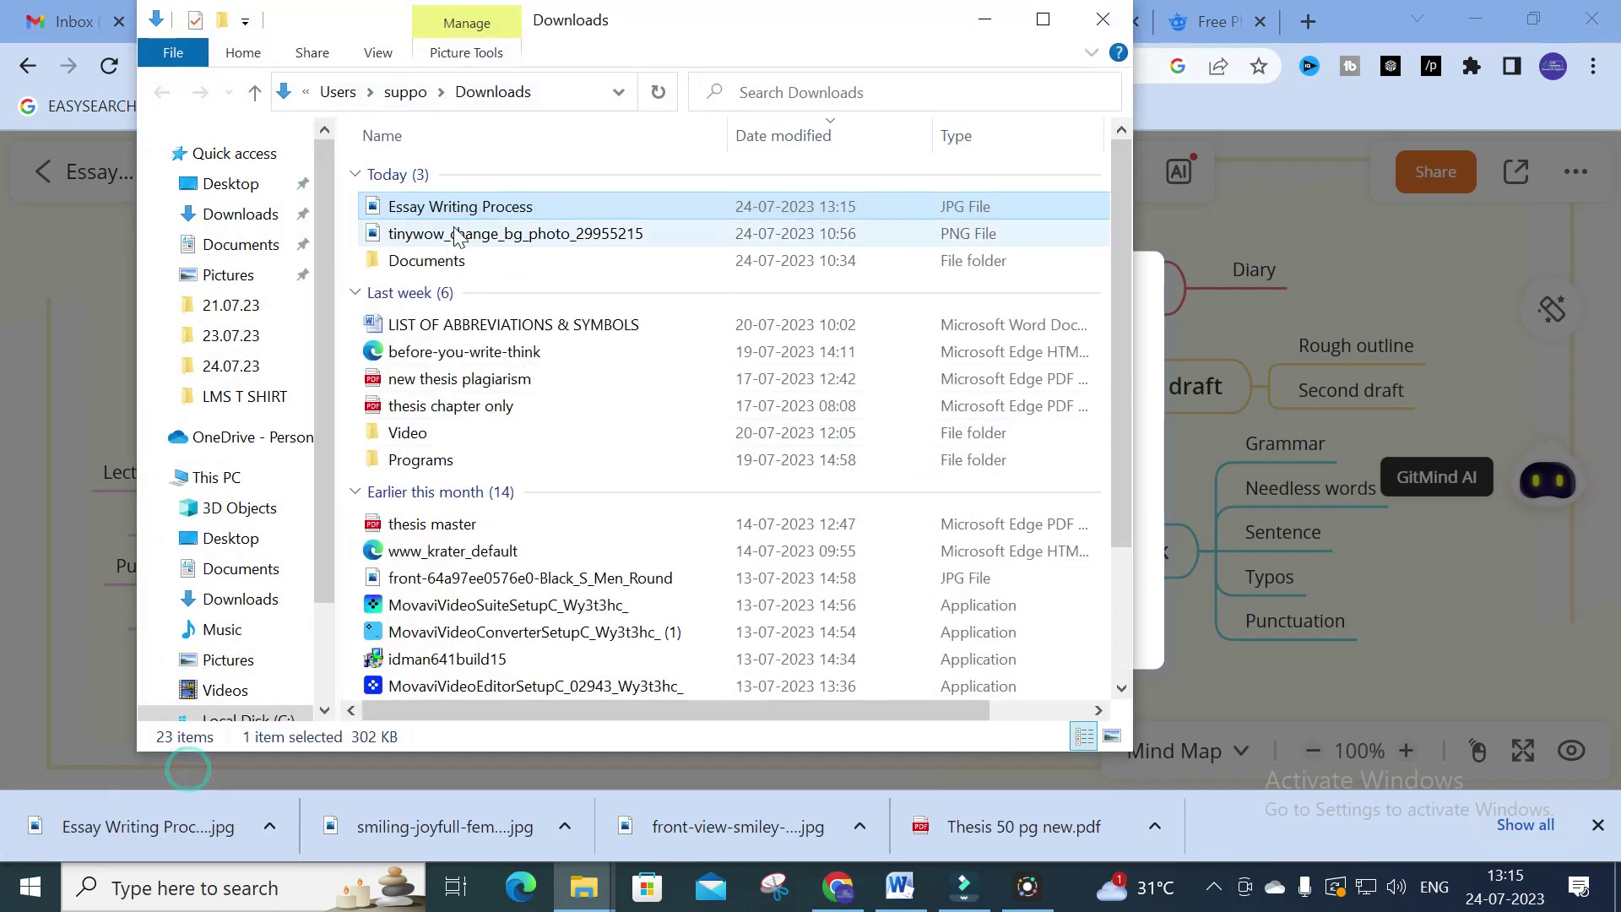
Open the exported Essay Writing Process JPG to check it, and close the image and the Downloads folder
{"action": "double_click", "coordinate": [455, 208]}
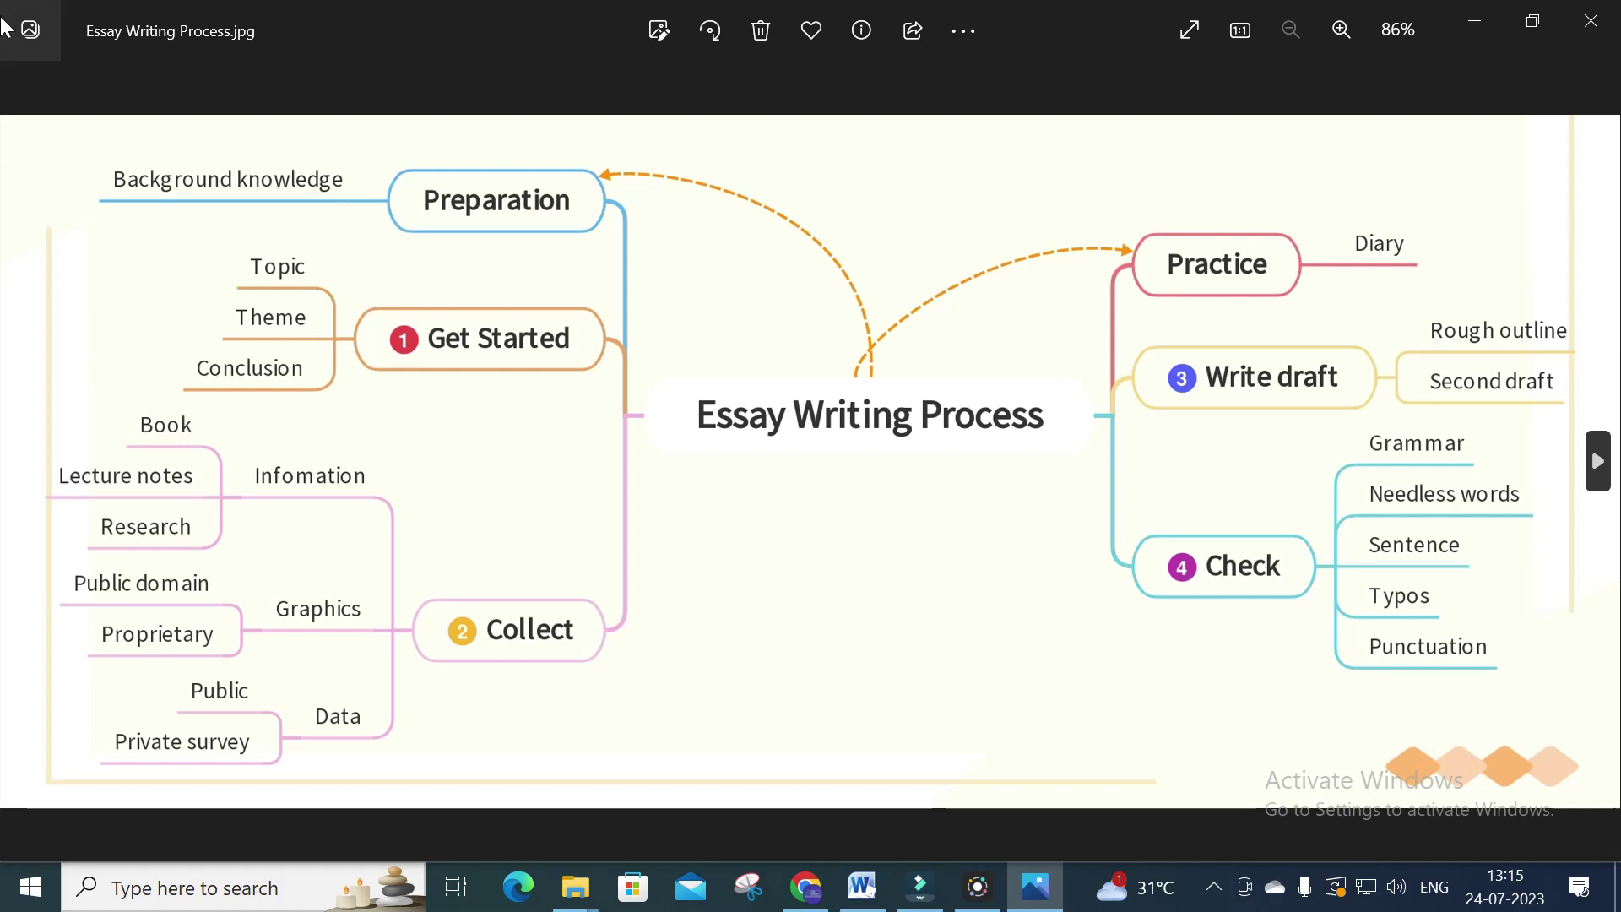
{"action": "left_click", "coordinate": [1590, 20]}
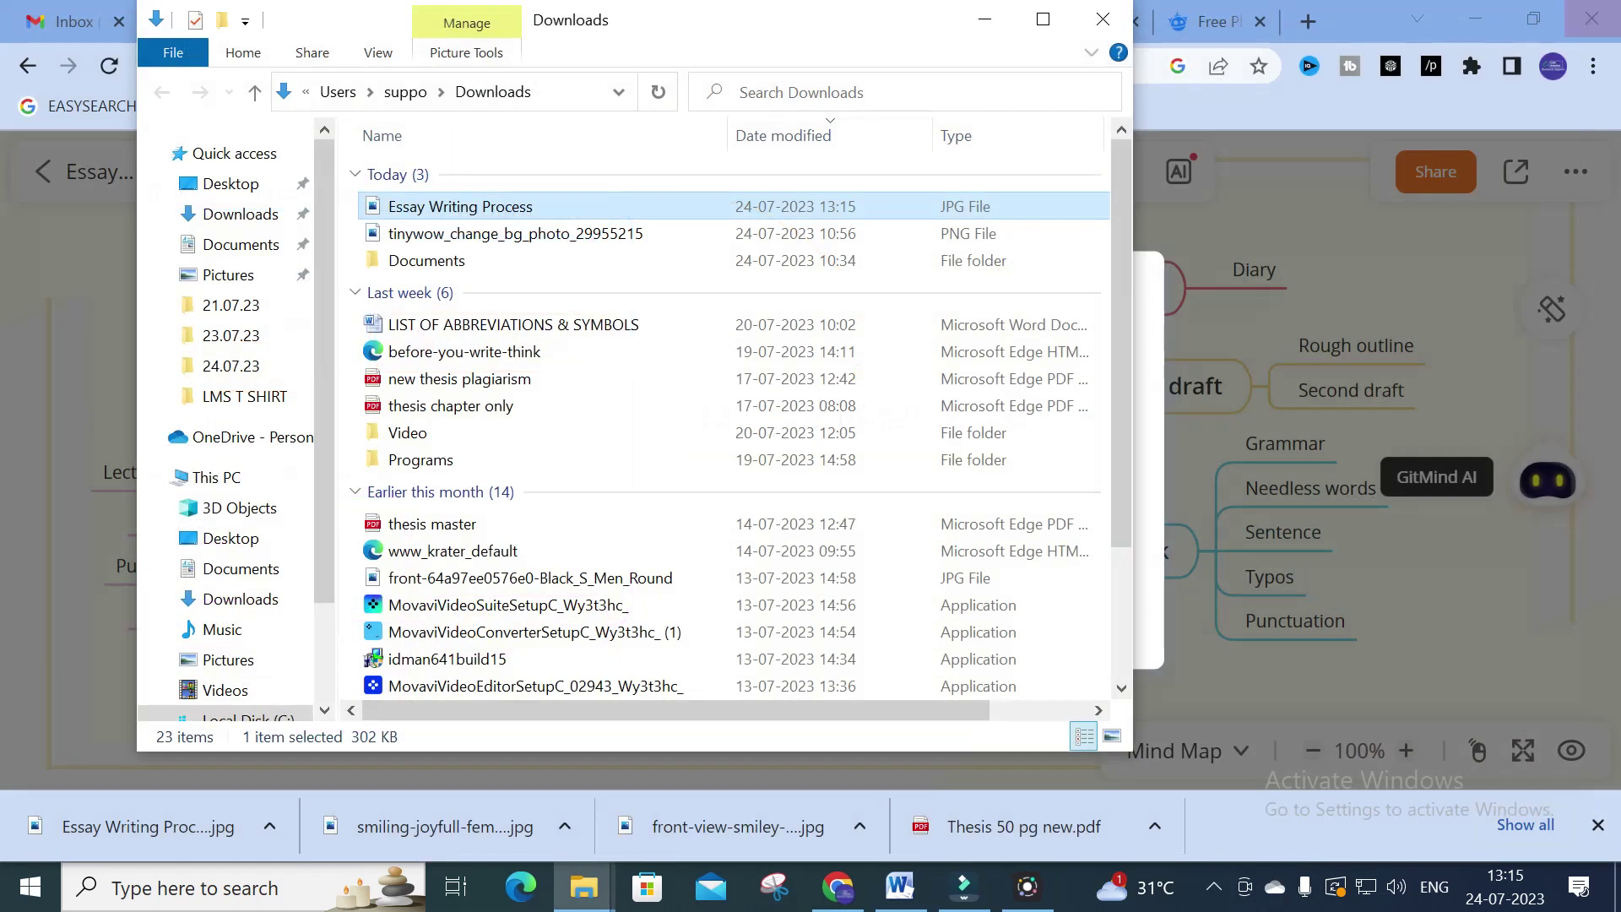
{"action": "left_click", "coordinate": [1122, 18]}
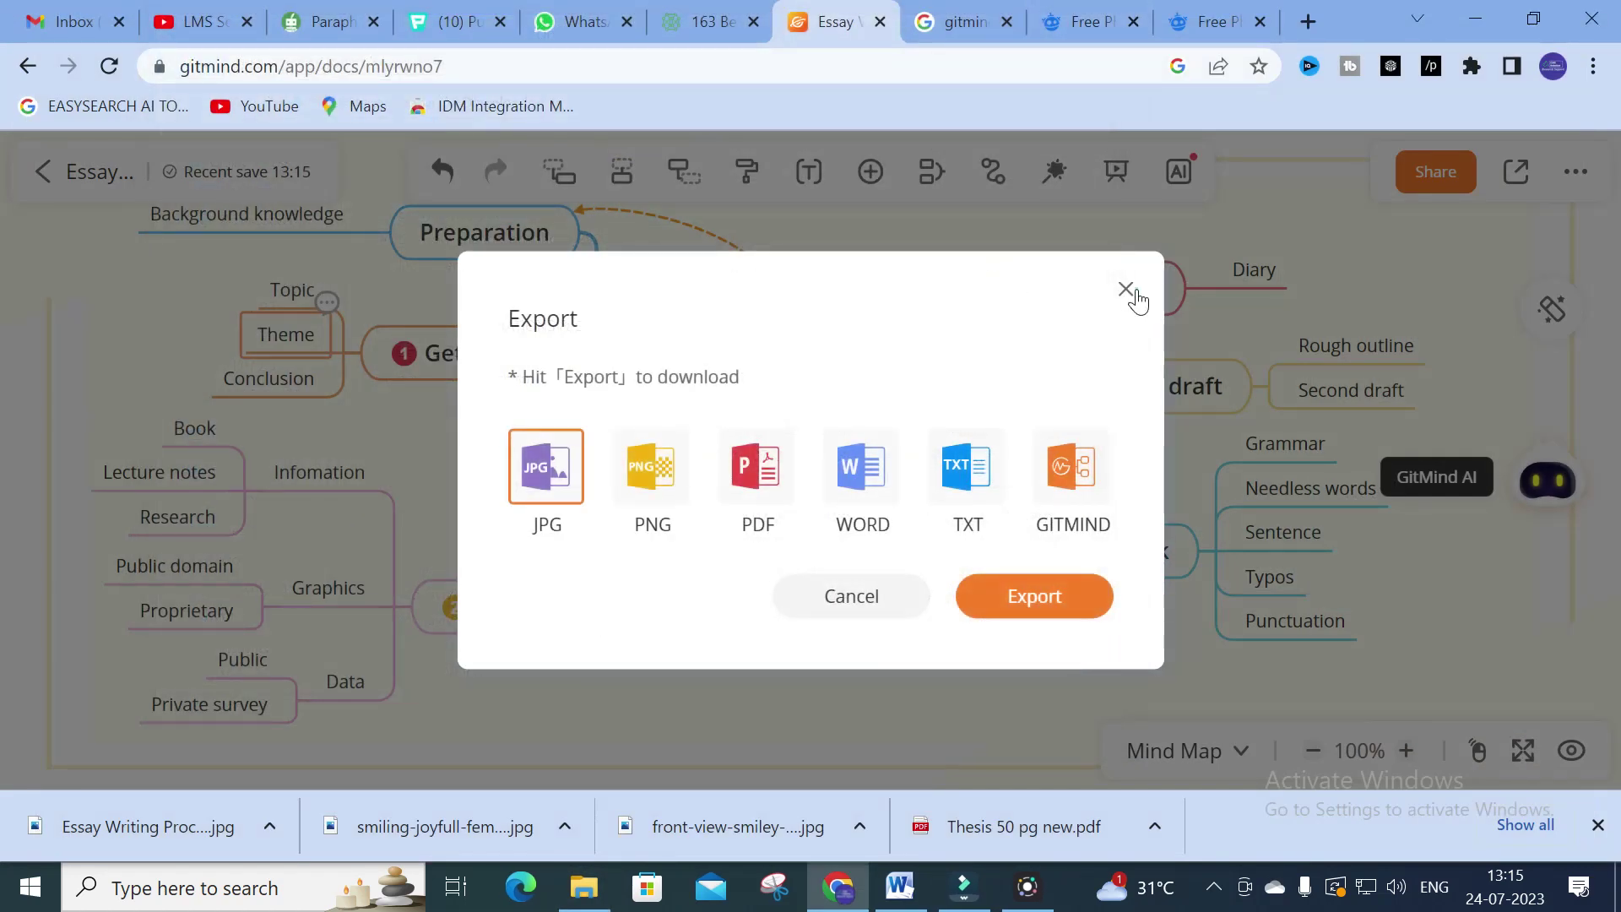
Dismiss the export options and go back from the map to the Education template gallery
{"action": "left_click", "coordinate": [1127, 290]}
{"action": "left_click", "coordinate": [27, 68]}
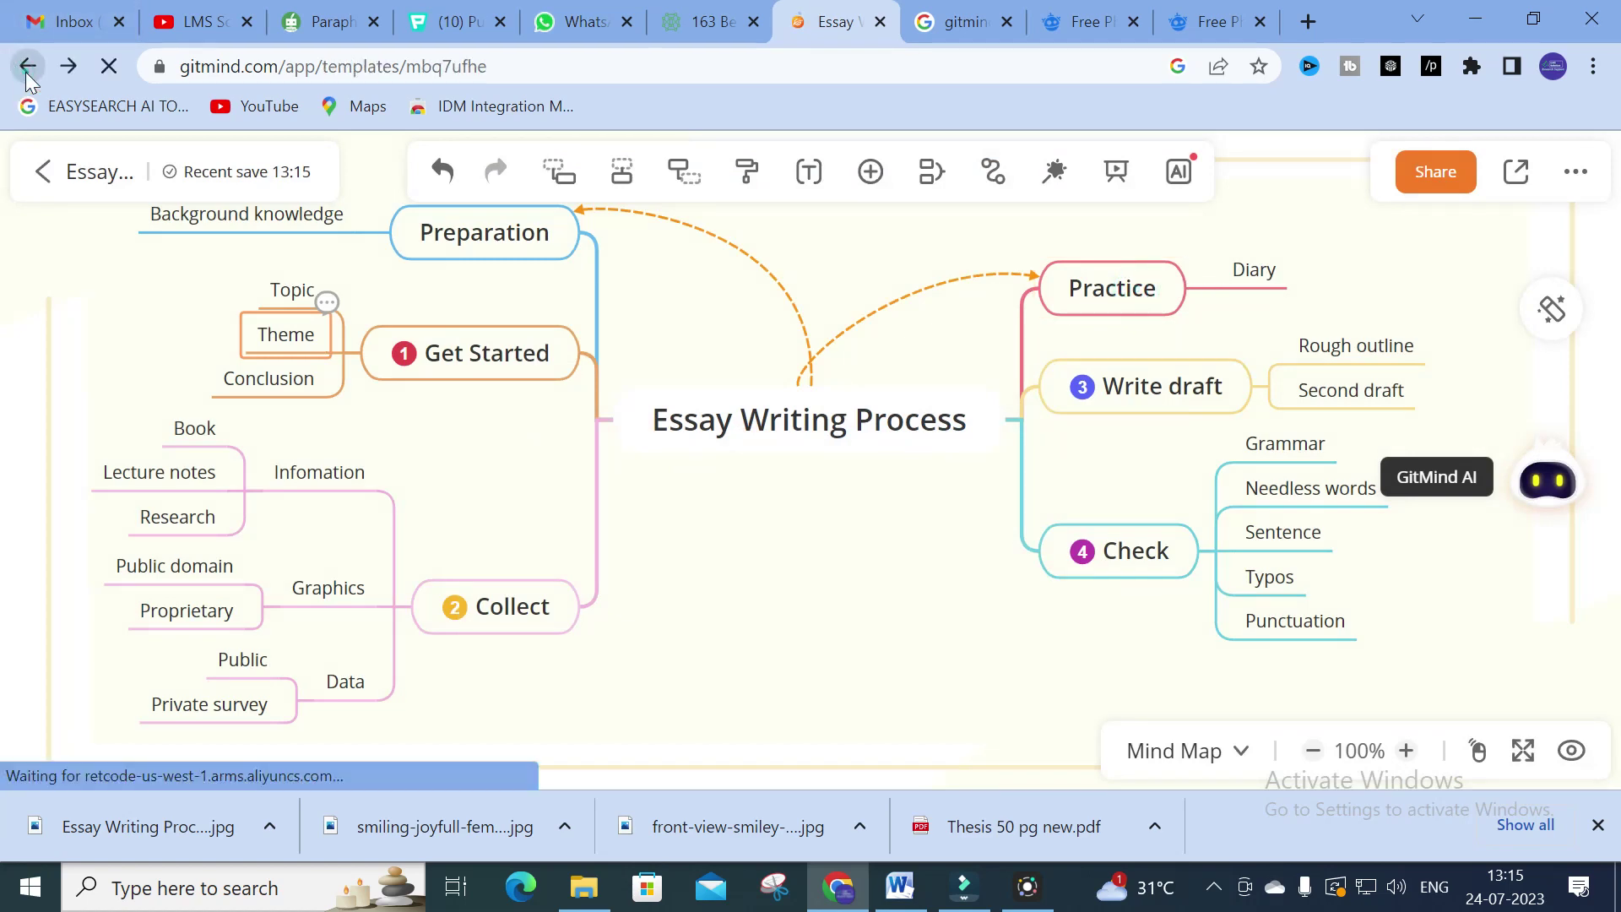
{"action": "left_click", "coordinate": [27, 68]}
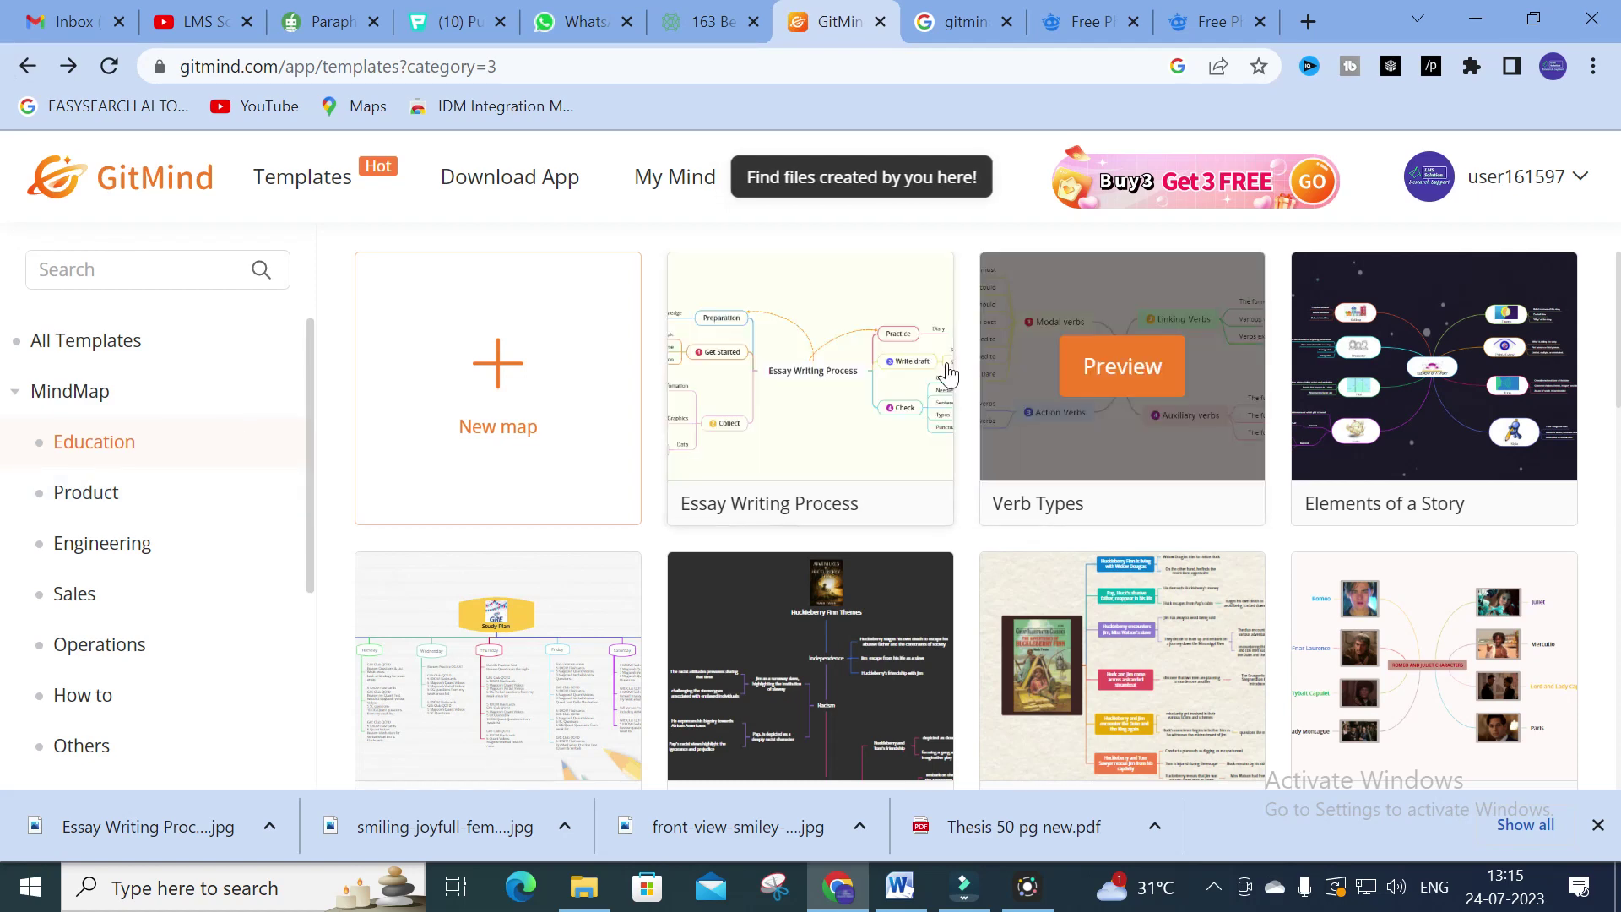
Browse the Education mind map templates, preview the Albert Einstein biography template, and return to the gallery
{"action": "scroll", "coordinate": [958, 380], "scroll_direction": "down", "scroll_amount": 1}
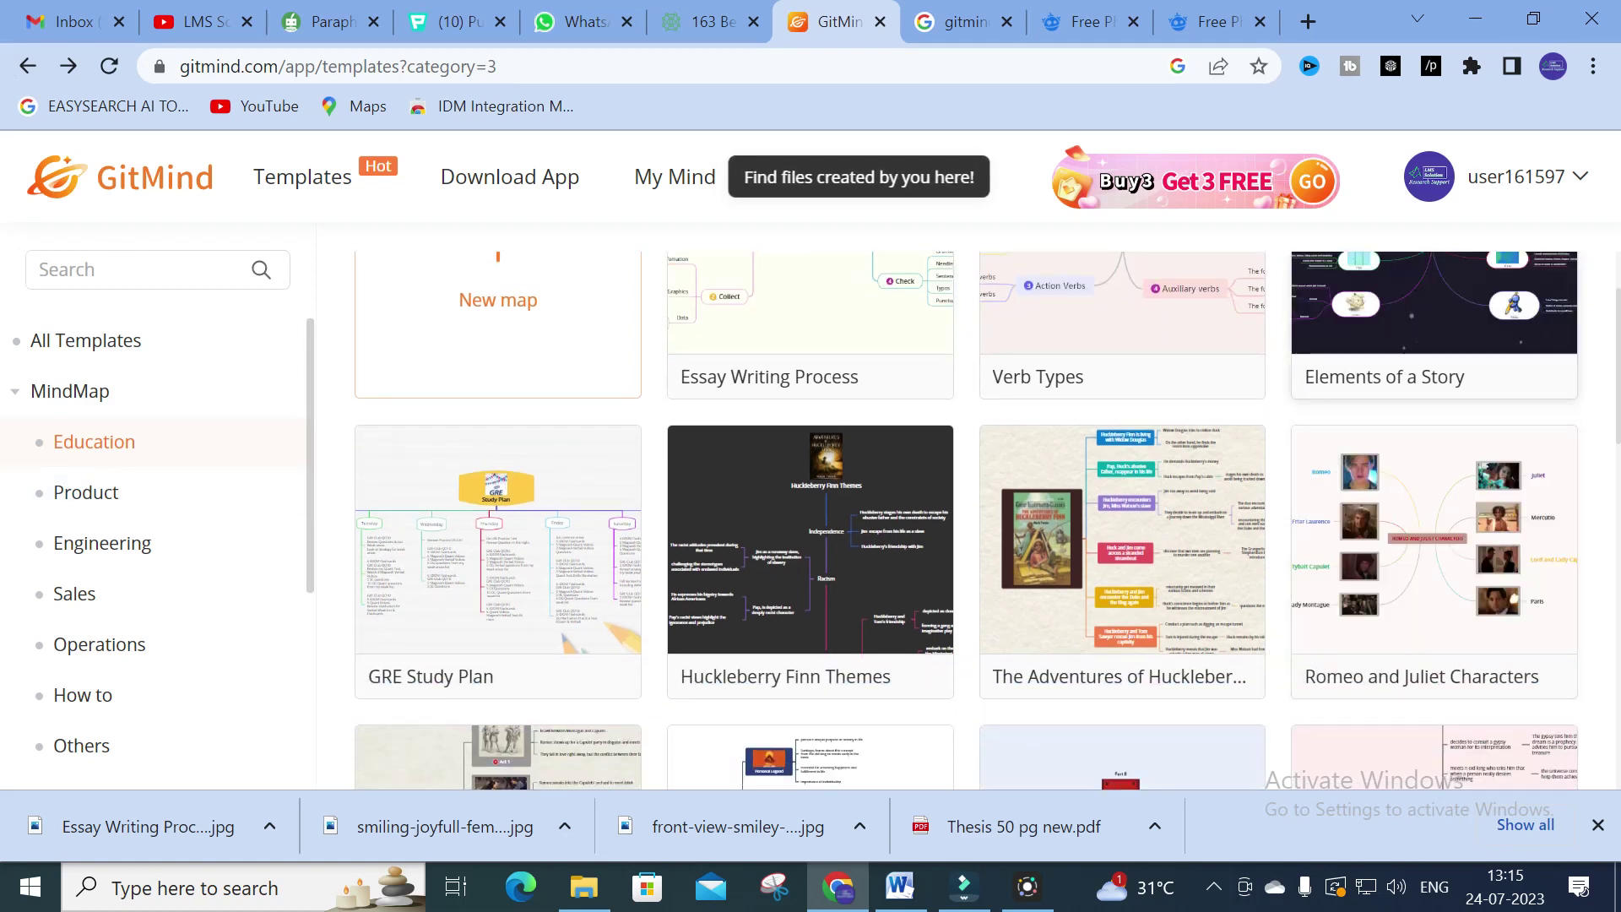
{"action": "scroll", "coordinate": [1145, 447], "scroll_direction": "down", "scroll_amount": 2}
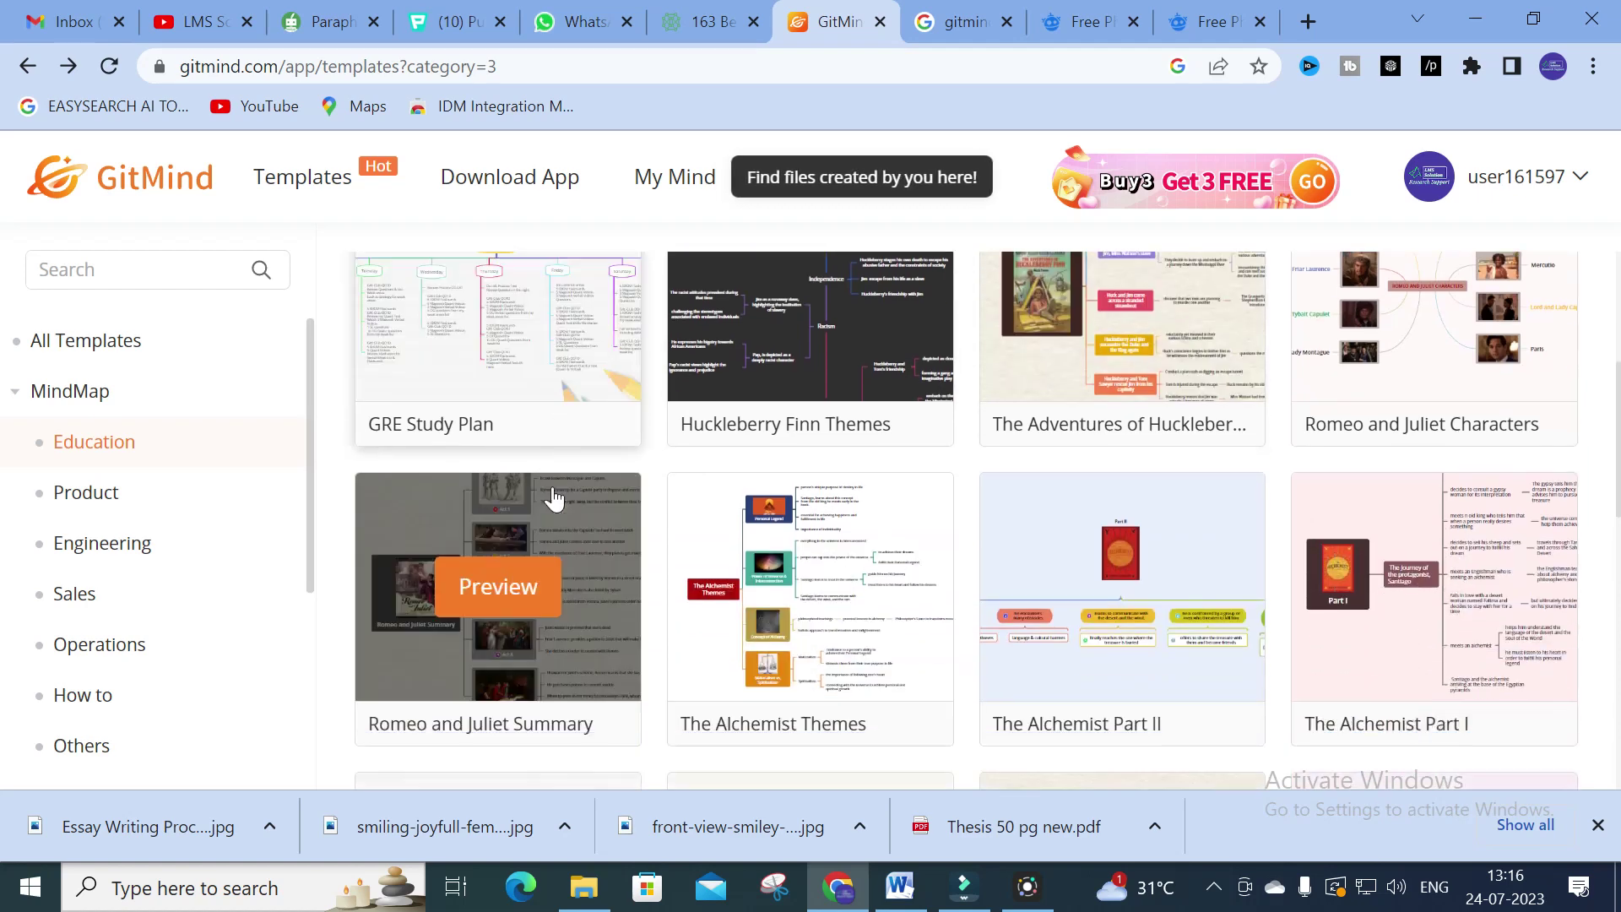
{"action": "scroll", "coordinate": [535, 547], "scroll_direction": "down", "scroll_amount": 3}
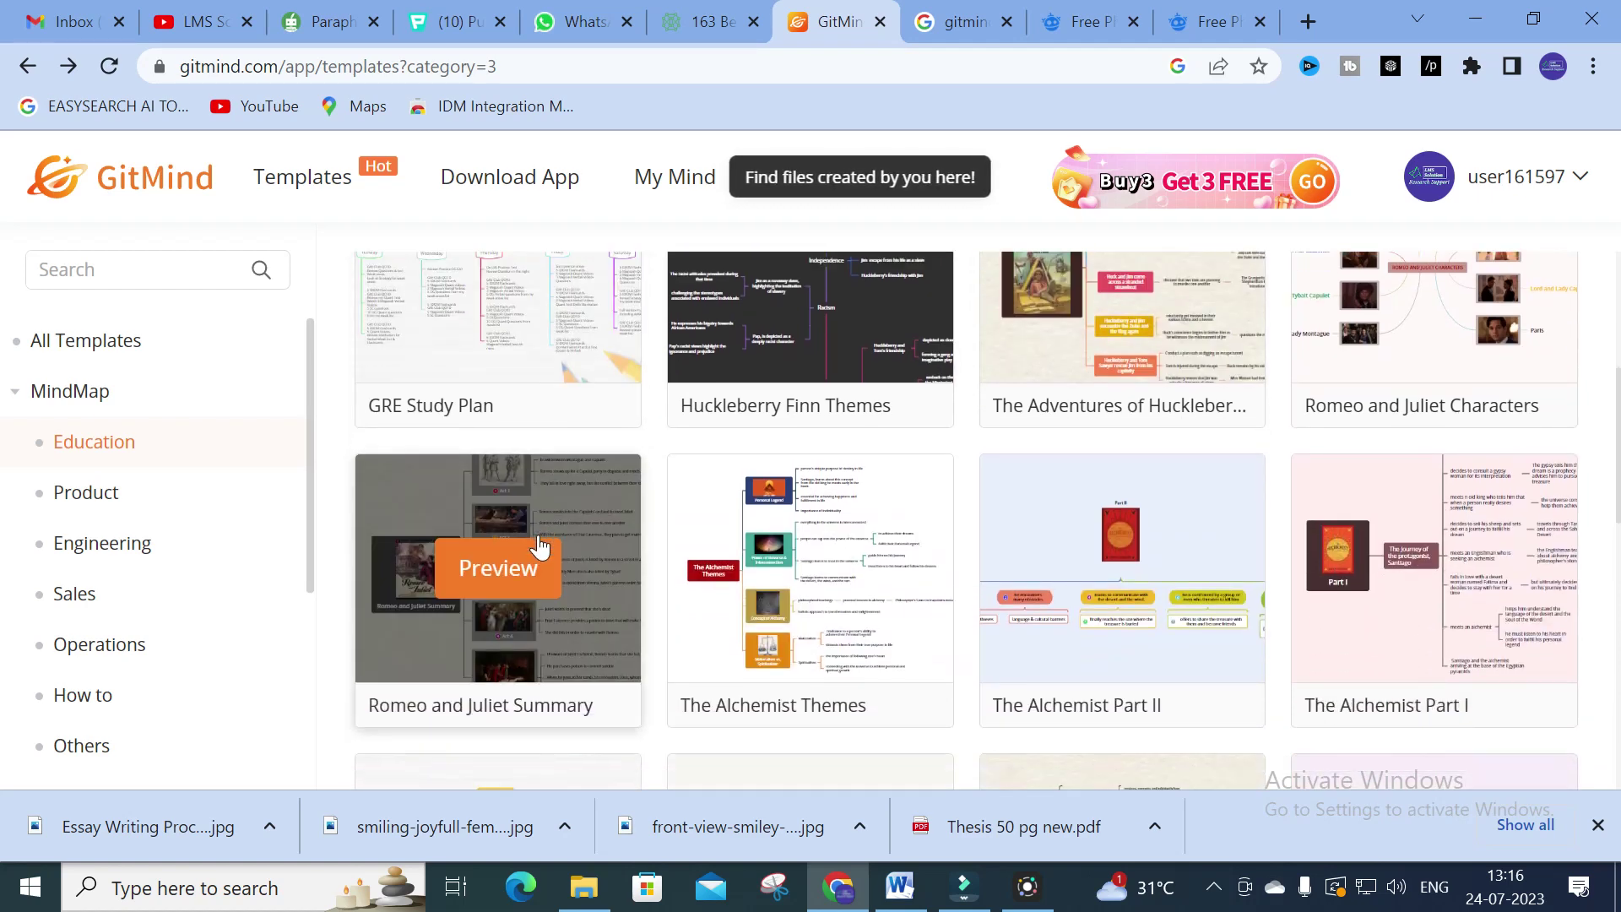
{"action": "scroll", "coordinate": [1353, 504], "scroll_direction": "down", "scroll_amount": 3}
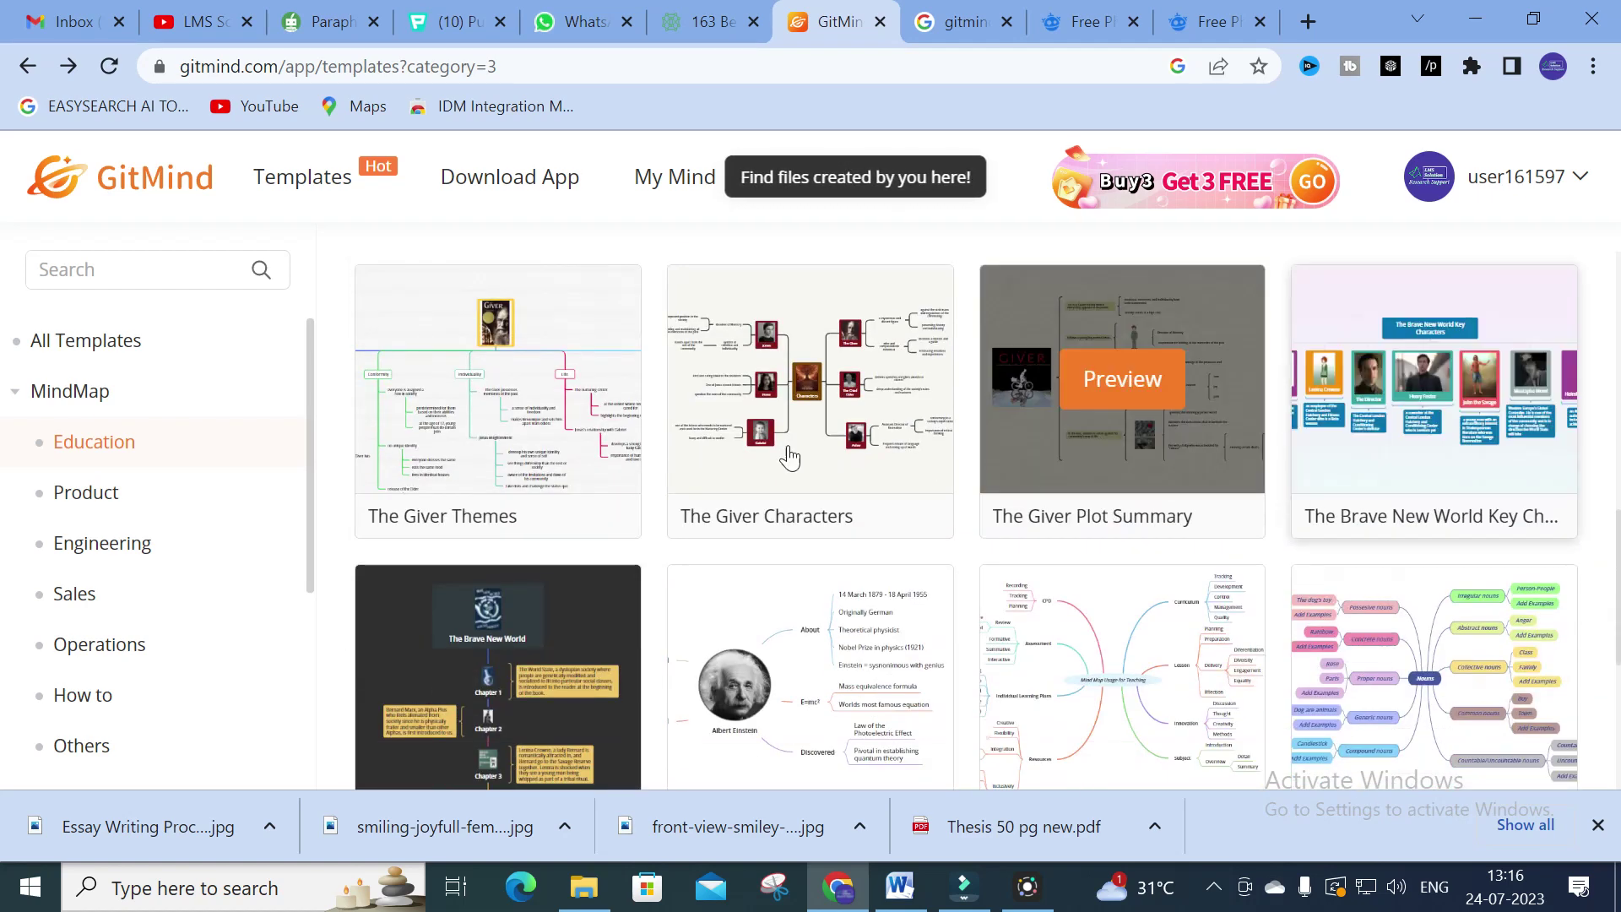
{"action": "scroll", "coordinate": [771, 462], "scroll_direction": "down", "scroll_amount": 5}
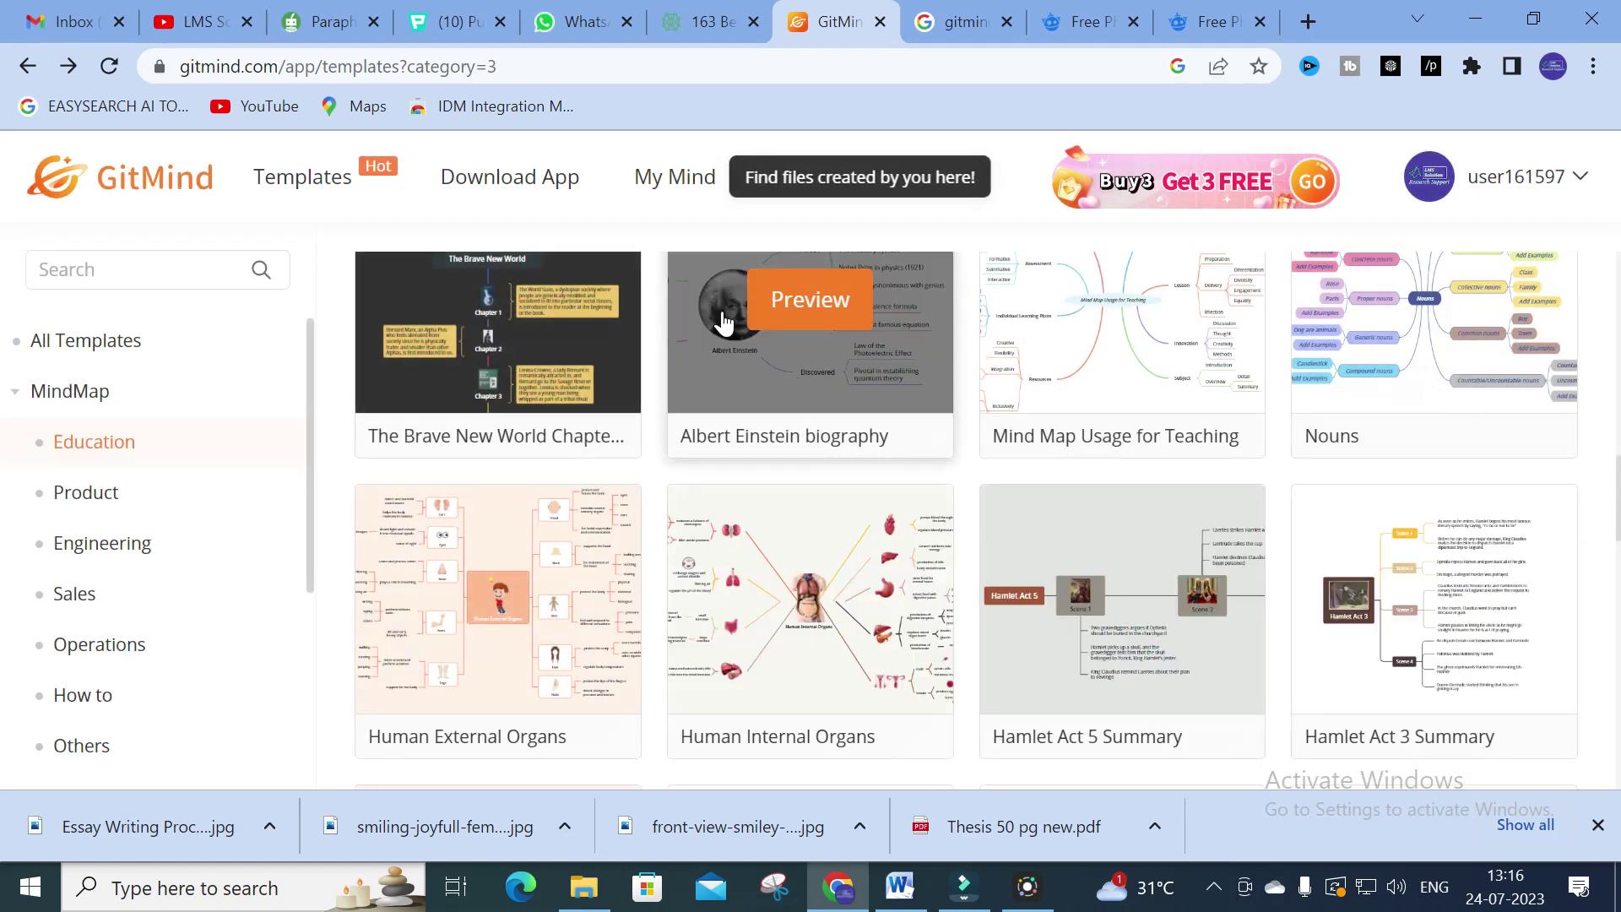
{"action": "left_click", "coordinate": [724, 320]}
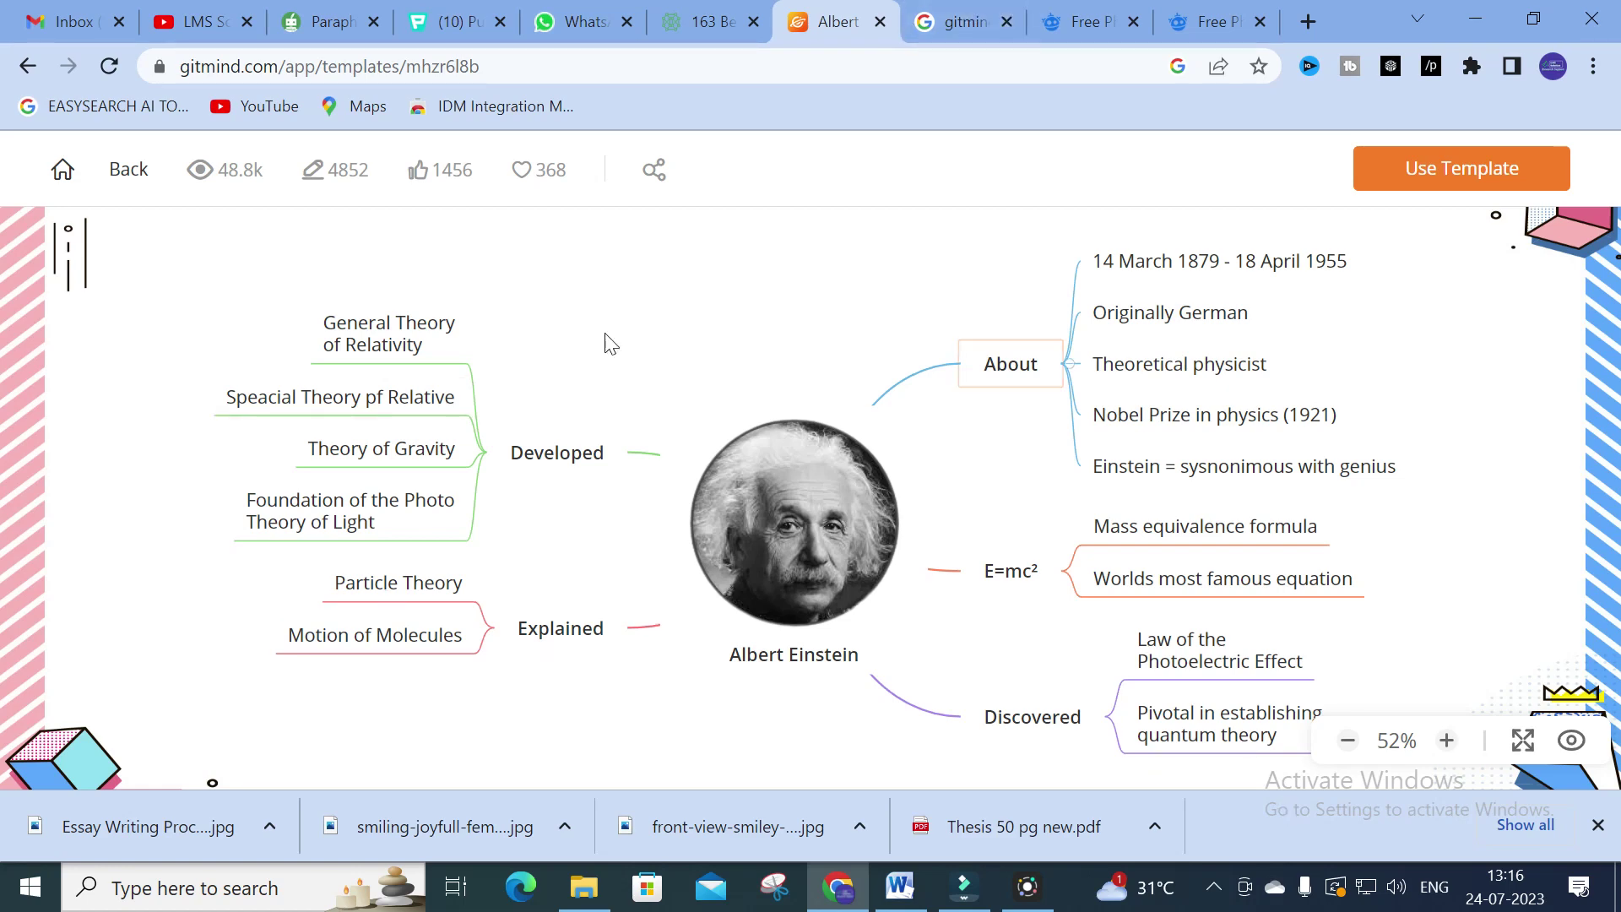
{"action": "left_click", "coordinate": [27, 67]}
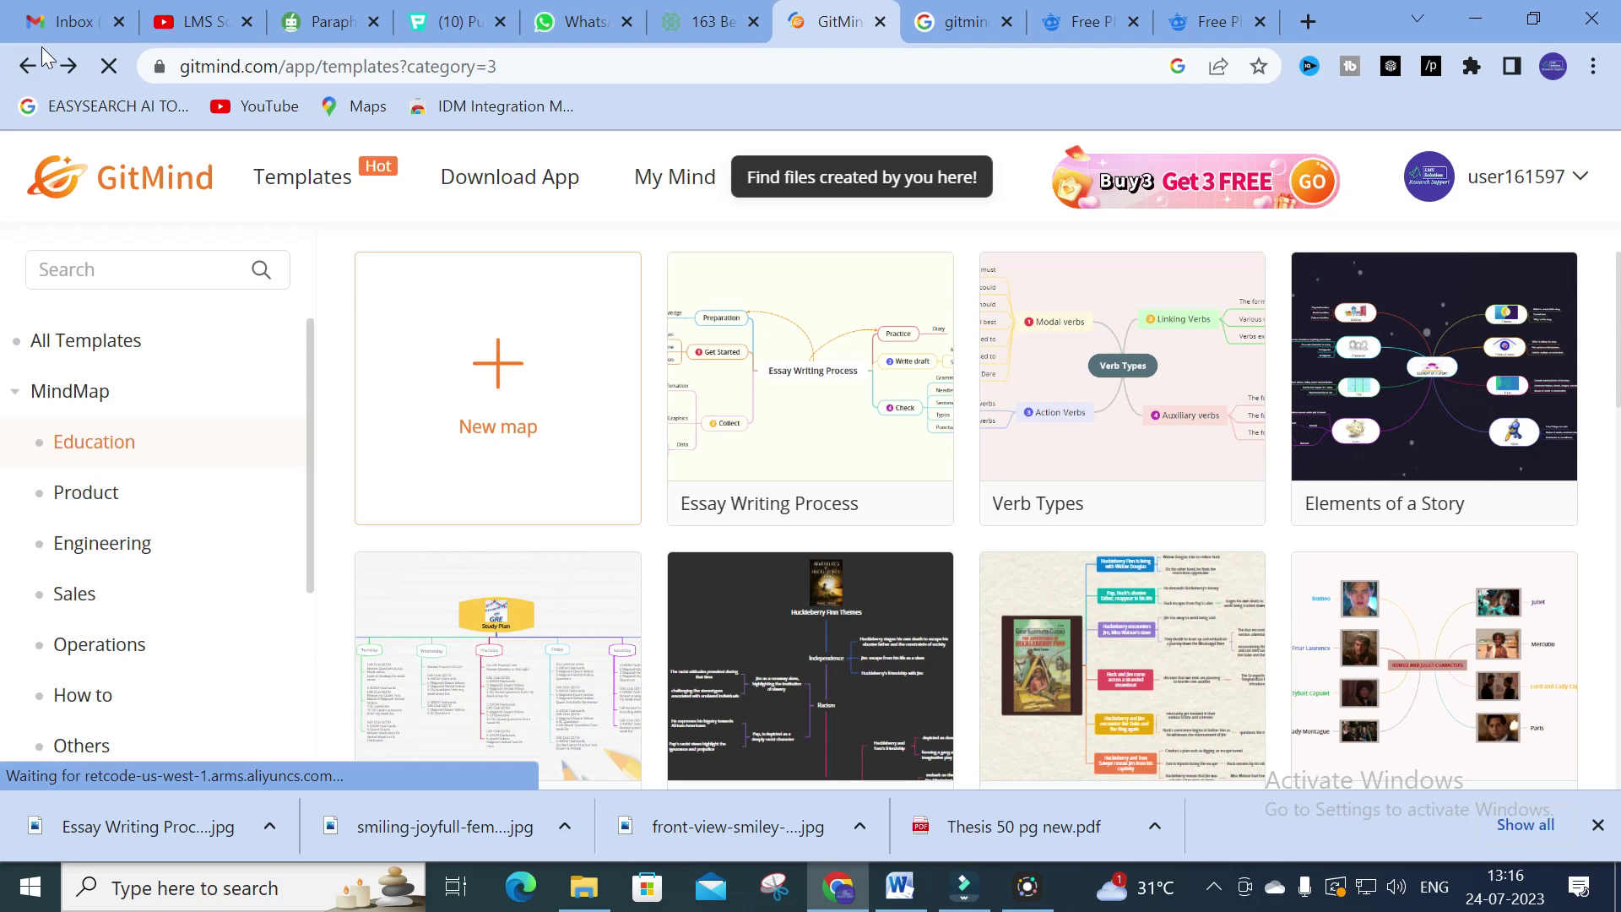
Show the Engineering mind map templates, preview the Programming Projects template, and return to the gallery
{"action": "left_click", "coordinate": [143, 547]}
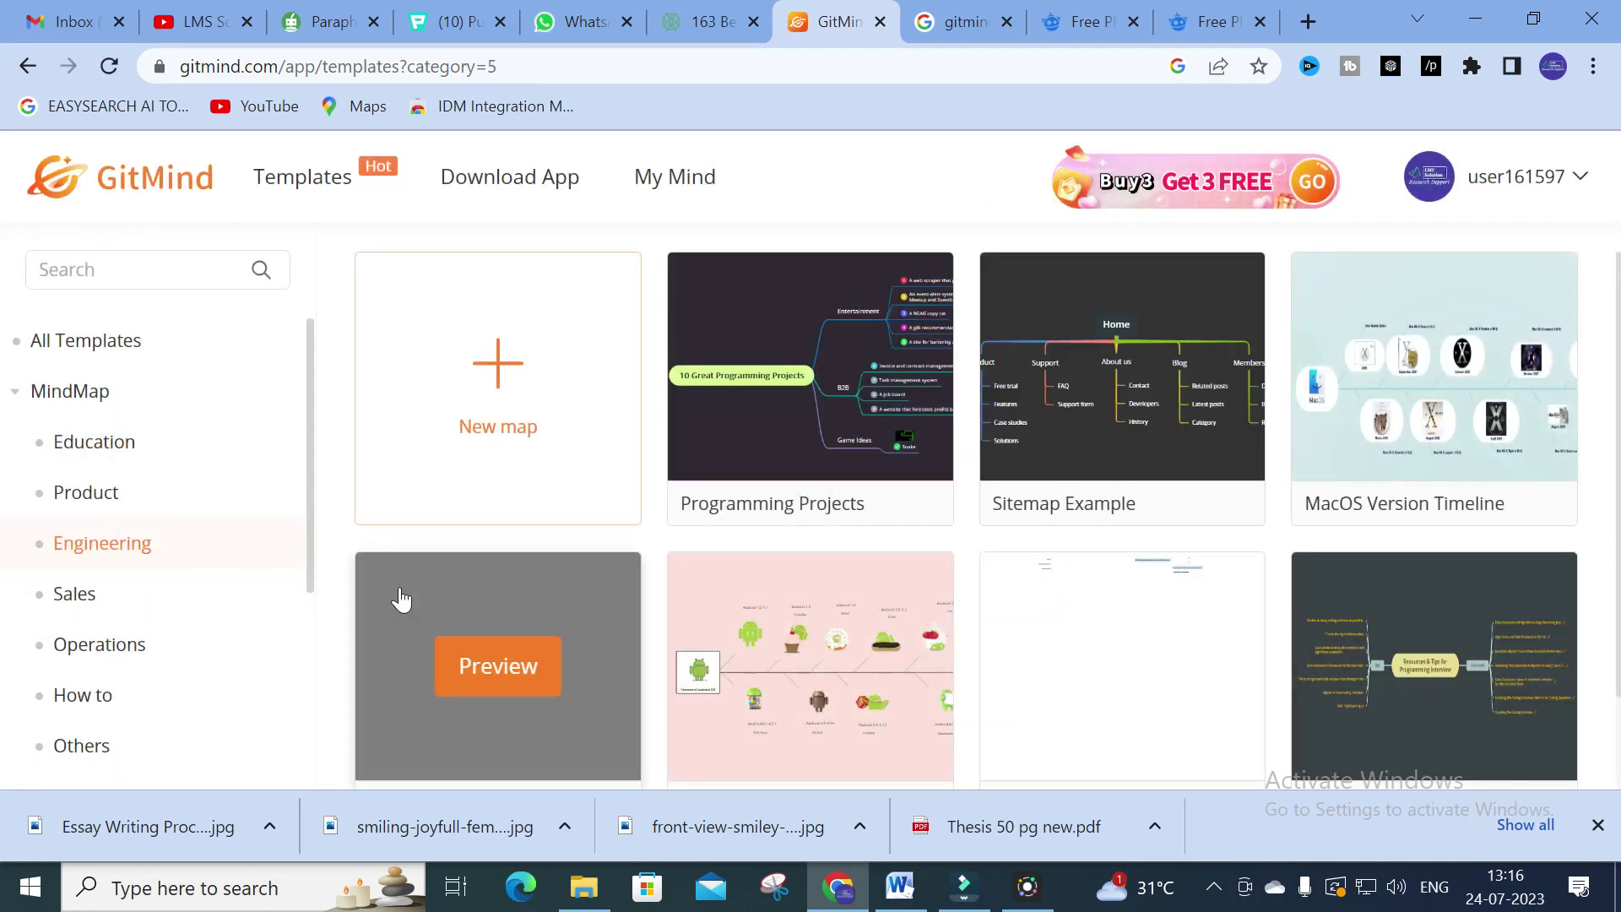
{"action": "mouse_move", "coordinate": [926, 340]}
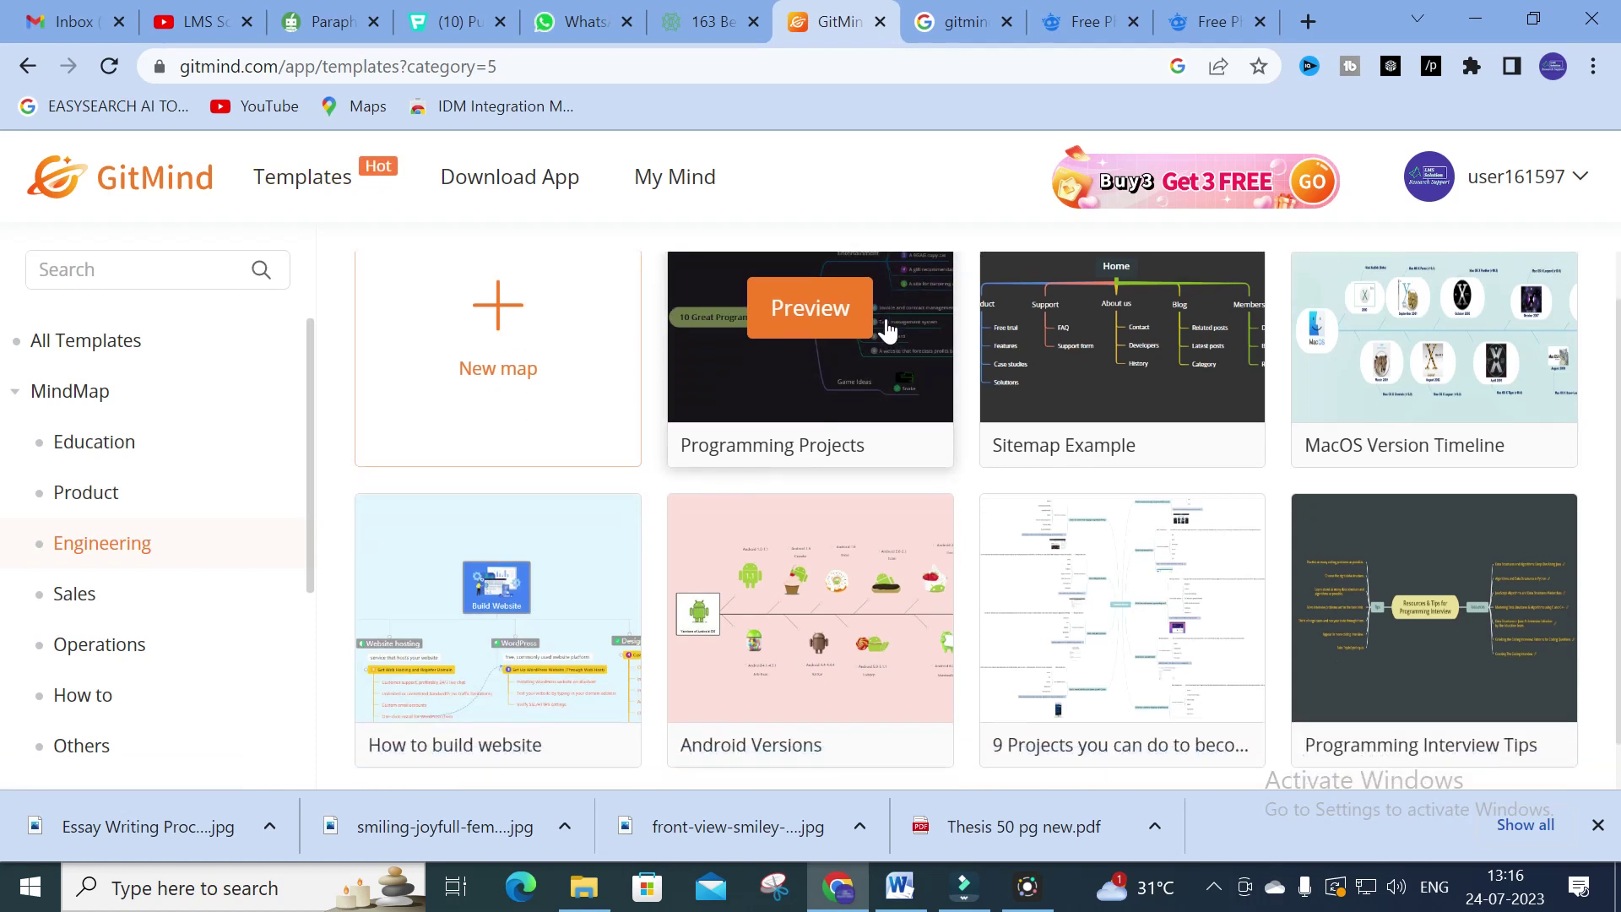
{"action": "scroll", "coordinate": [883, 329], "scroll_direction": "down", "scroll_amount": 1}
{"action": "scroll", "coordinate": [803, 459], "scroll_direction": "up", "scroll_amount": 1}
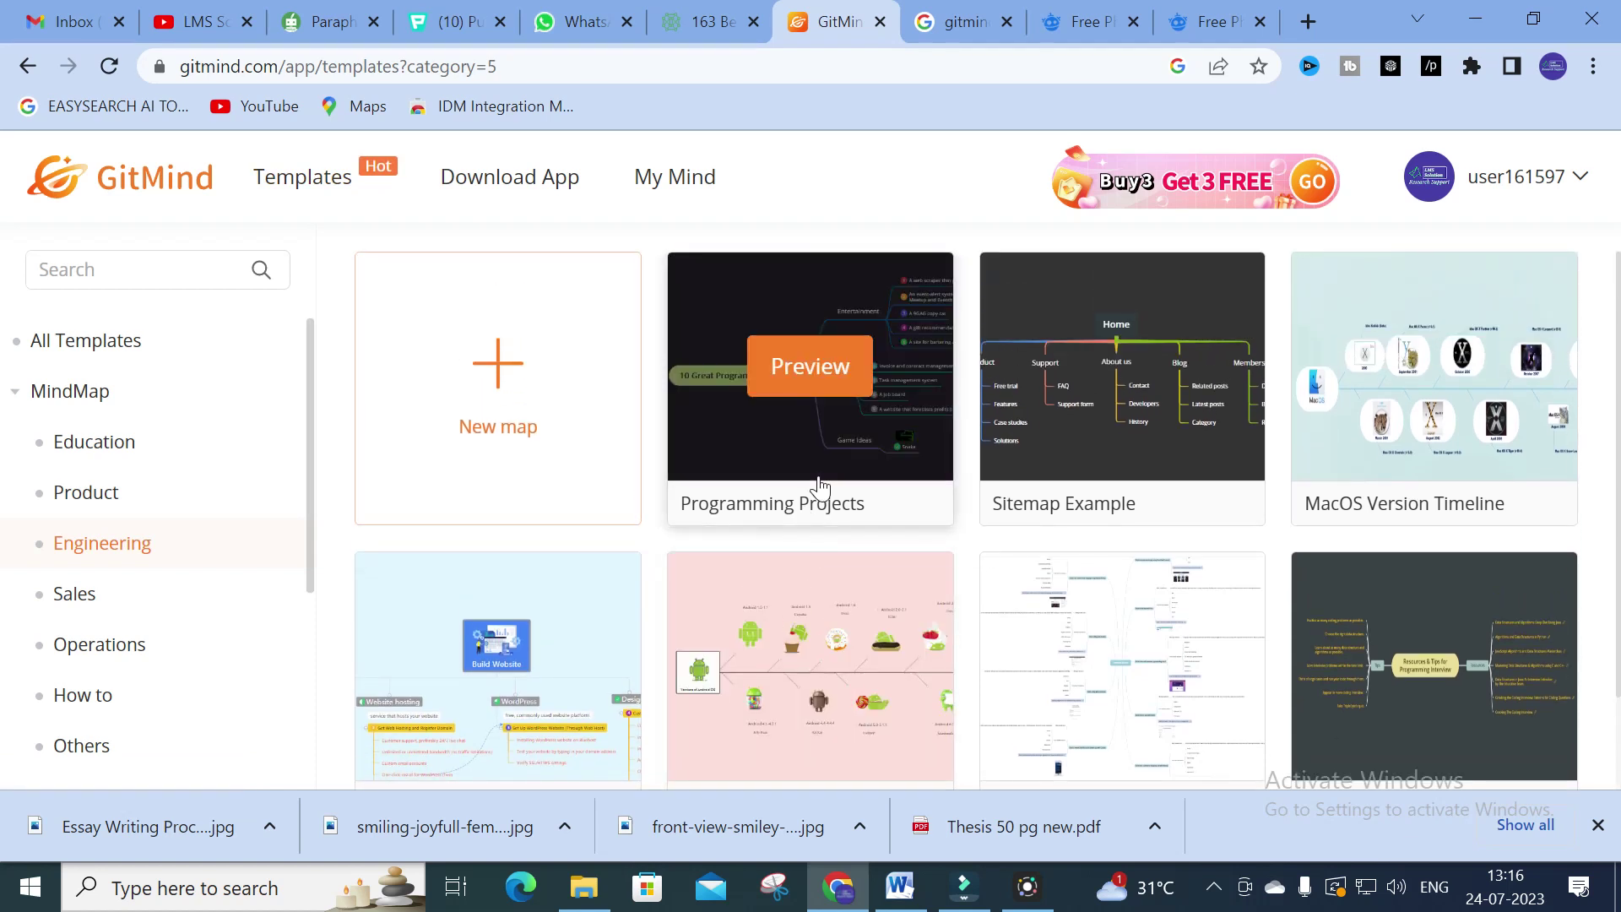
{"action": "mouse_move", "coordinate": [848, 436]}
{"action": "left_click", "coordinate": [789, 372]}
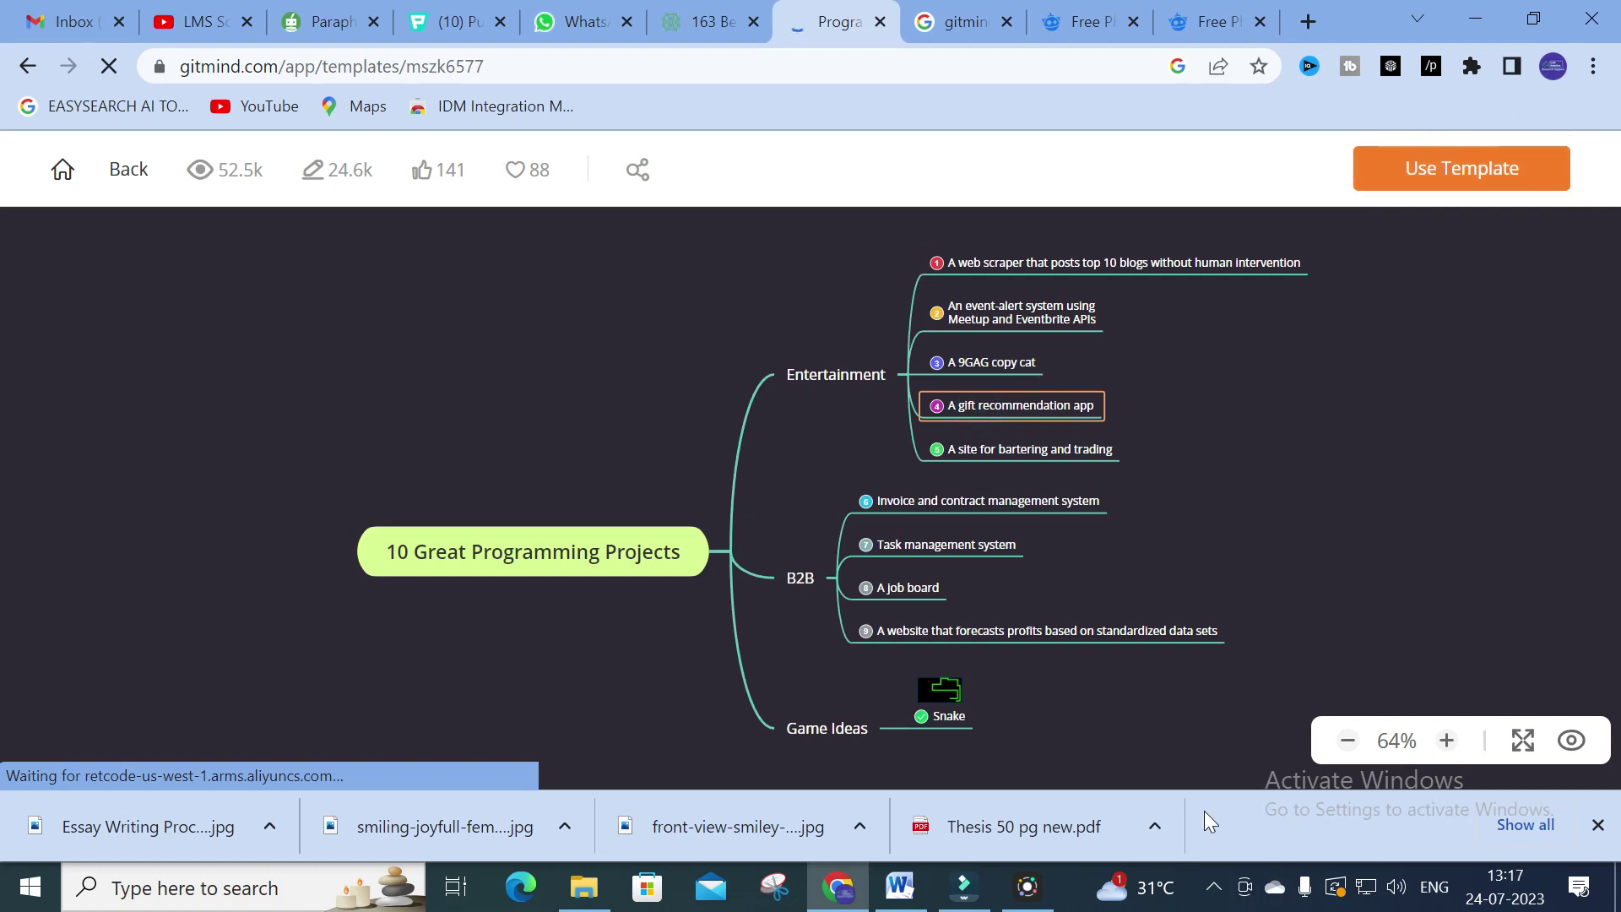
{"action": "left_click", "coordinate": [14, 71]}
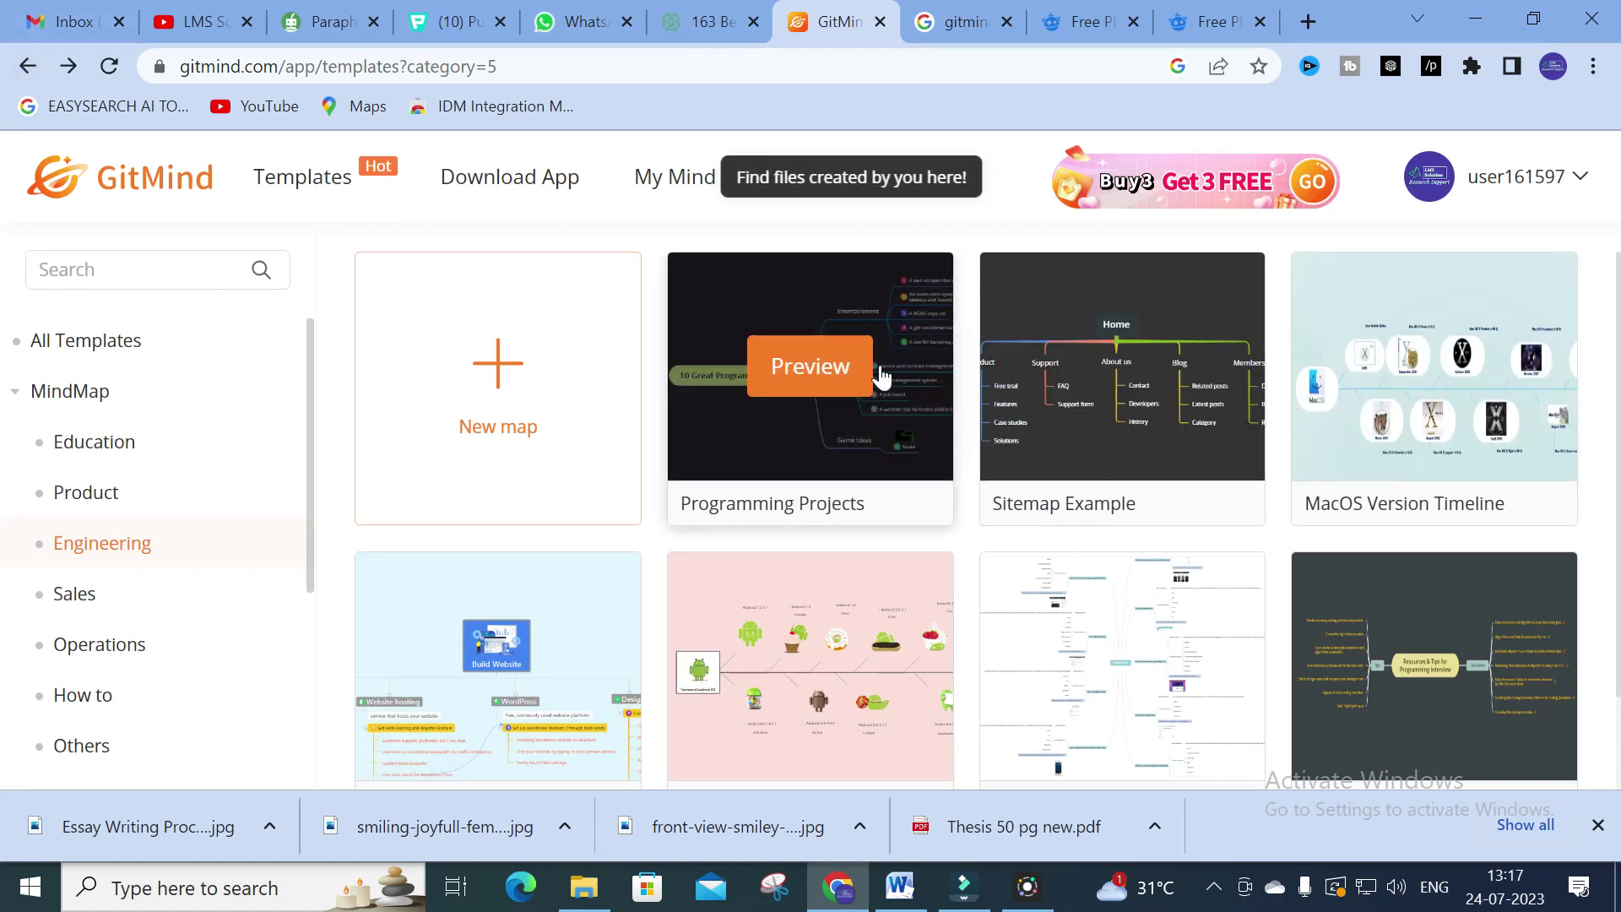
Preview the How to build website template and return to the Engineering templates
{"action": "scroll", "coordinate": [994, 516], "scroll_direction": "down", "scroll_amount": 1}
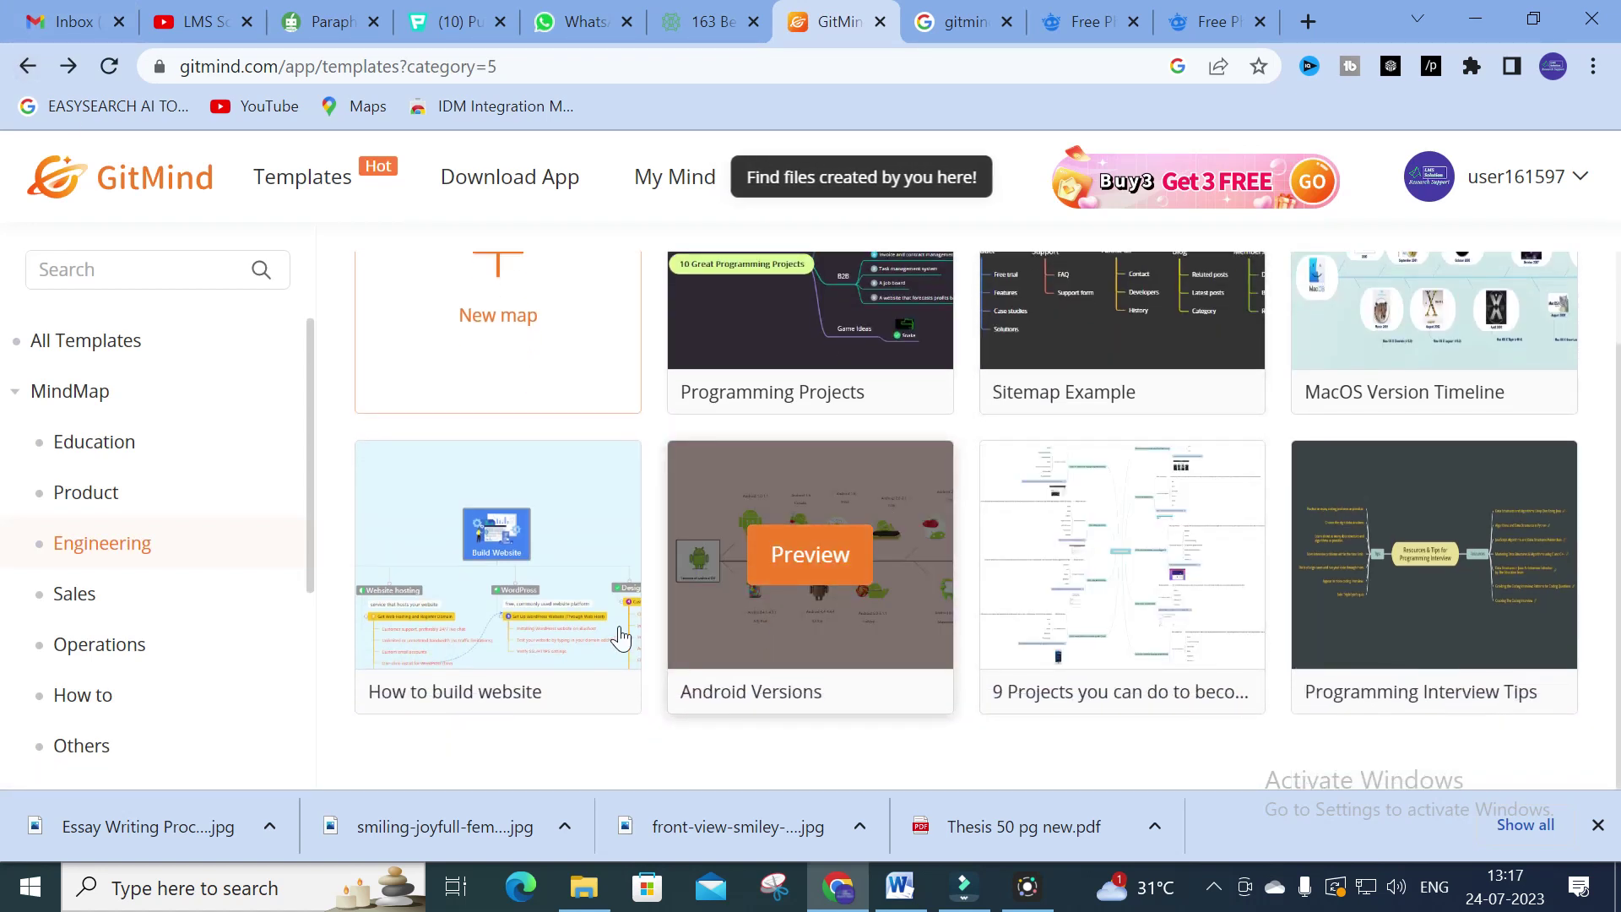
{"action": "left_click", "coordinate": [459, 591]}
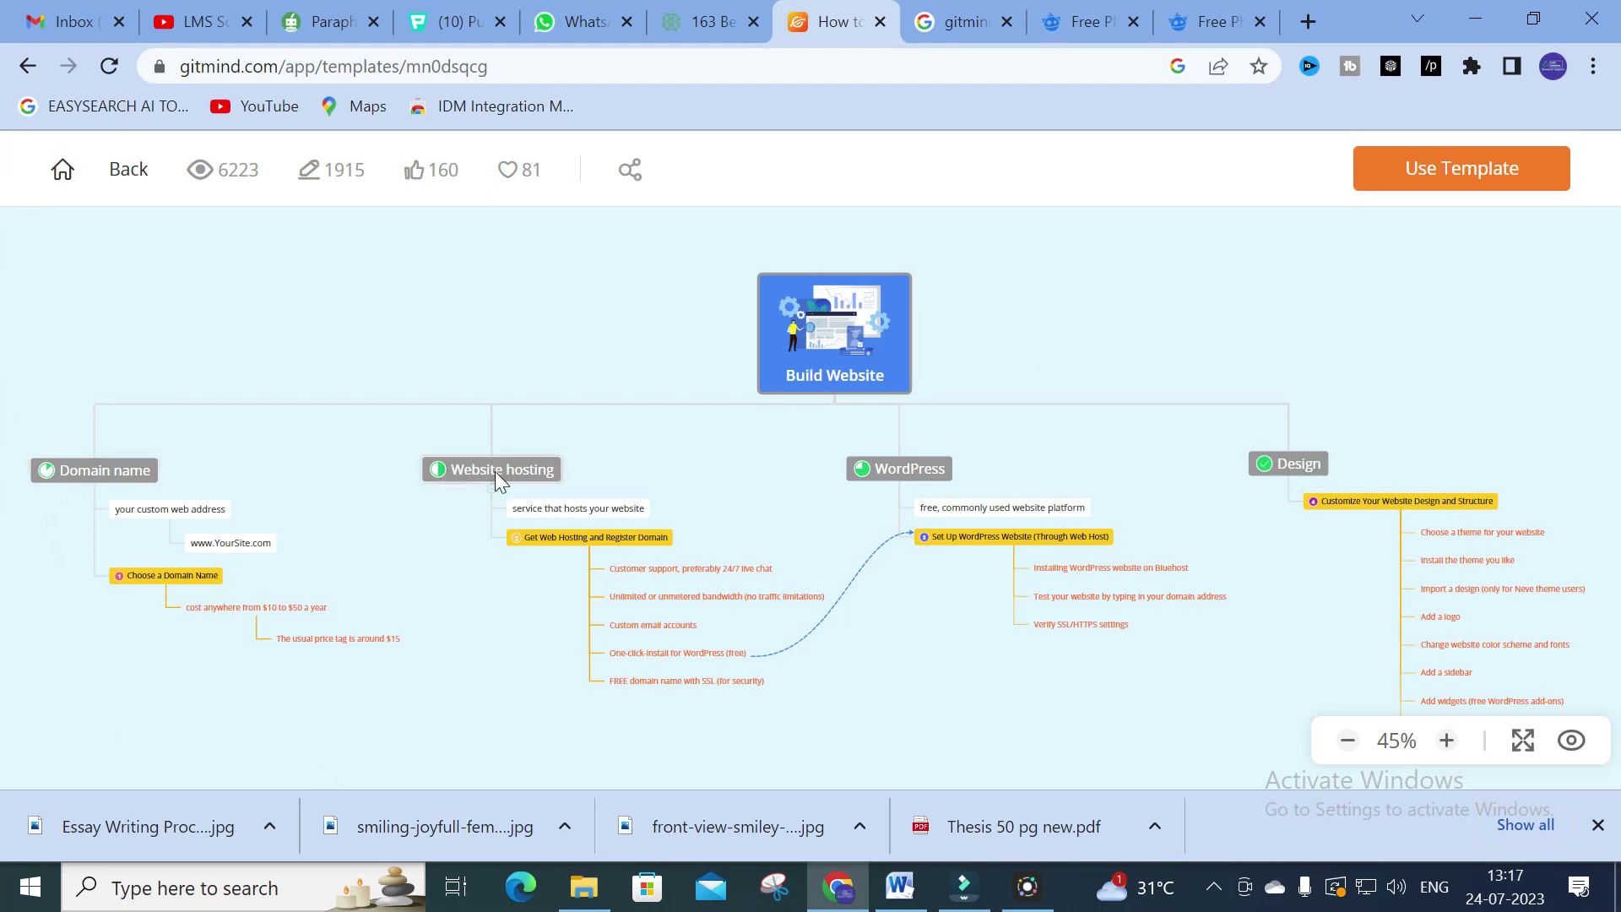
{"action": "left_click", "coordinate": [30, 65]}
Create a new blank map and move the Main Topic node up towards the upper edge of the canvas
{"action": "scroll", "coordinate": [971, 531], "scroll_direction": "down", "scroll_amount": 1}
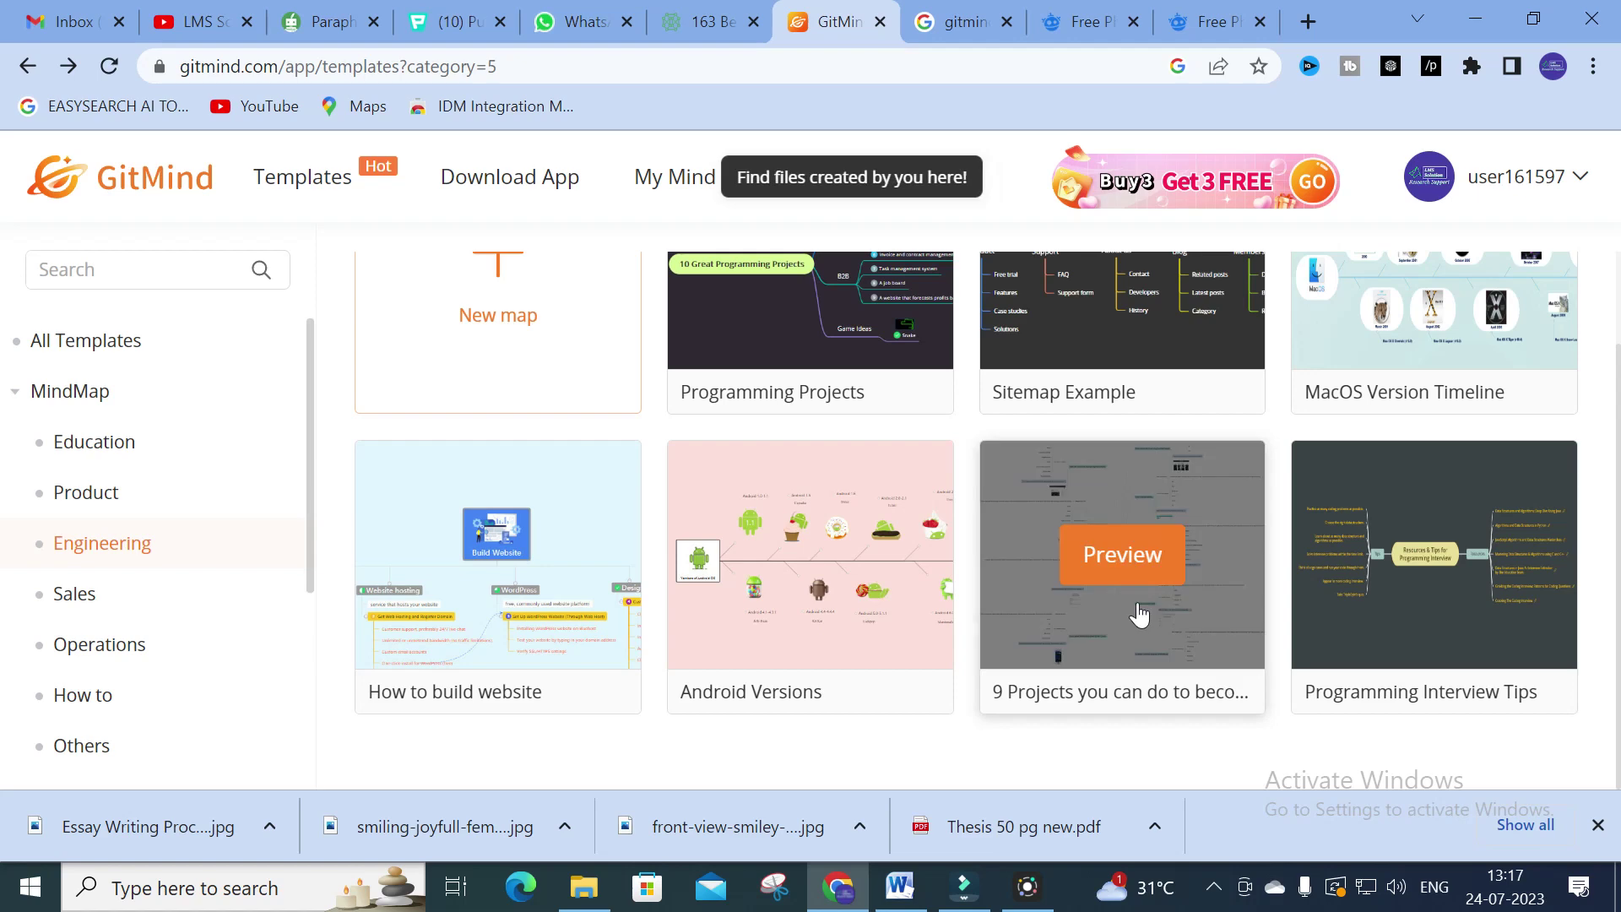
{"action": "scroll", "coordinate": [512, 383], "scroll_direction": "up", "scroll_amount": 1}
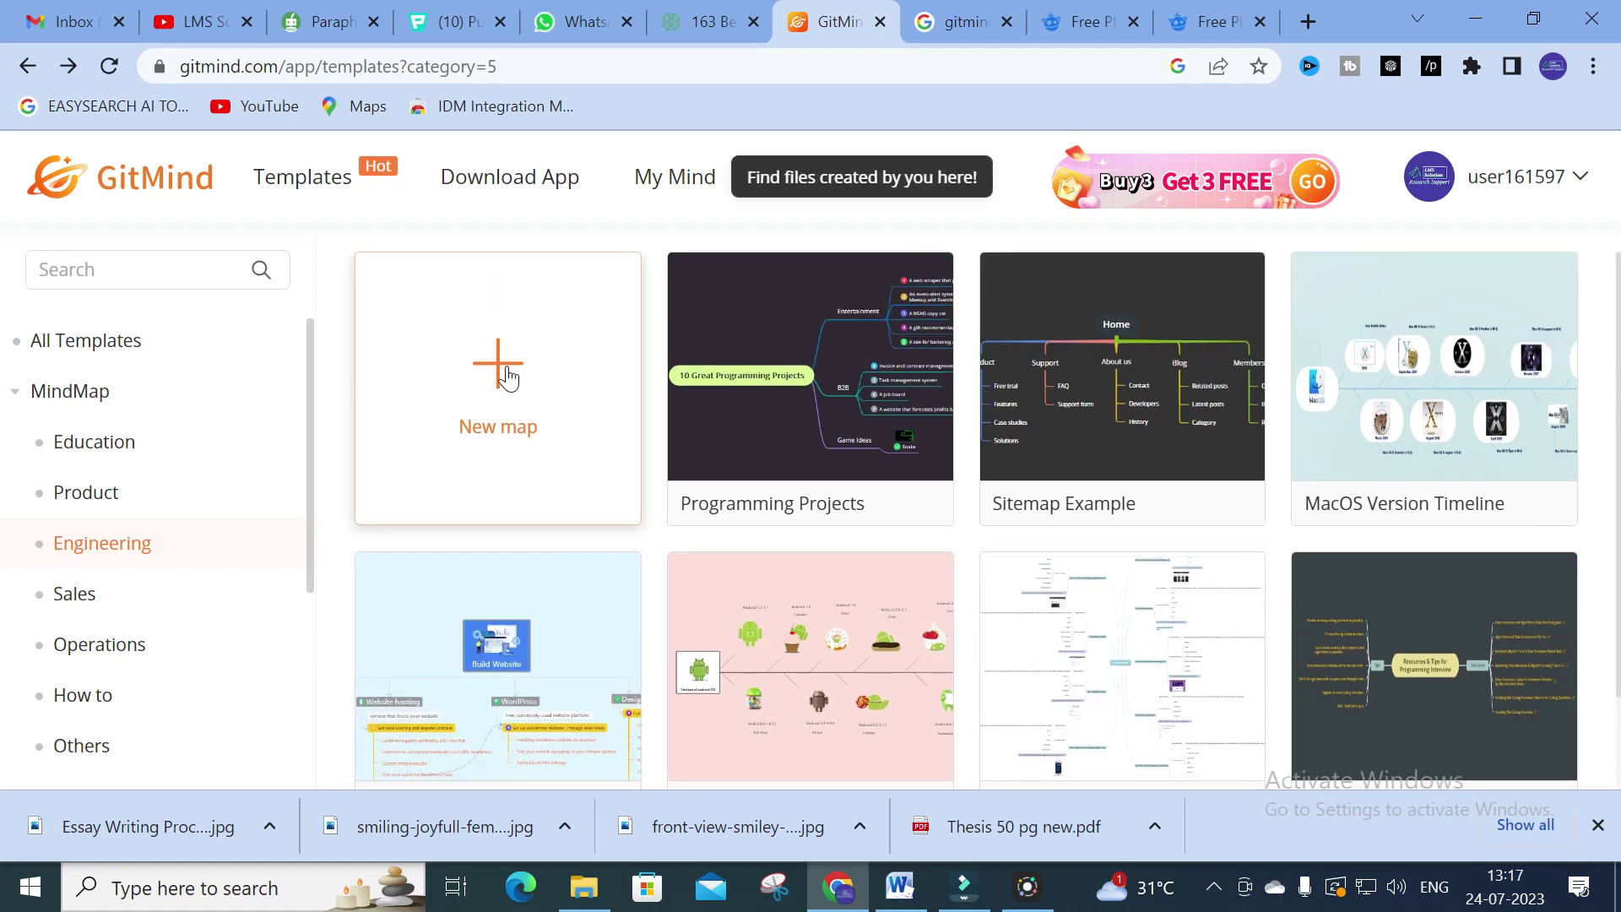
{"action": "left_click", "coordinate": [511, 382]}
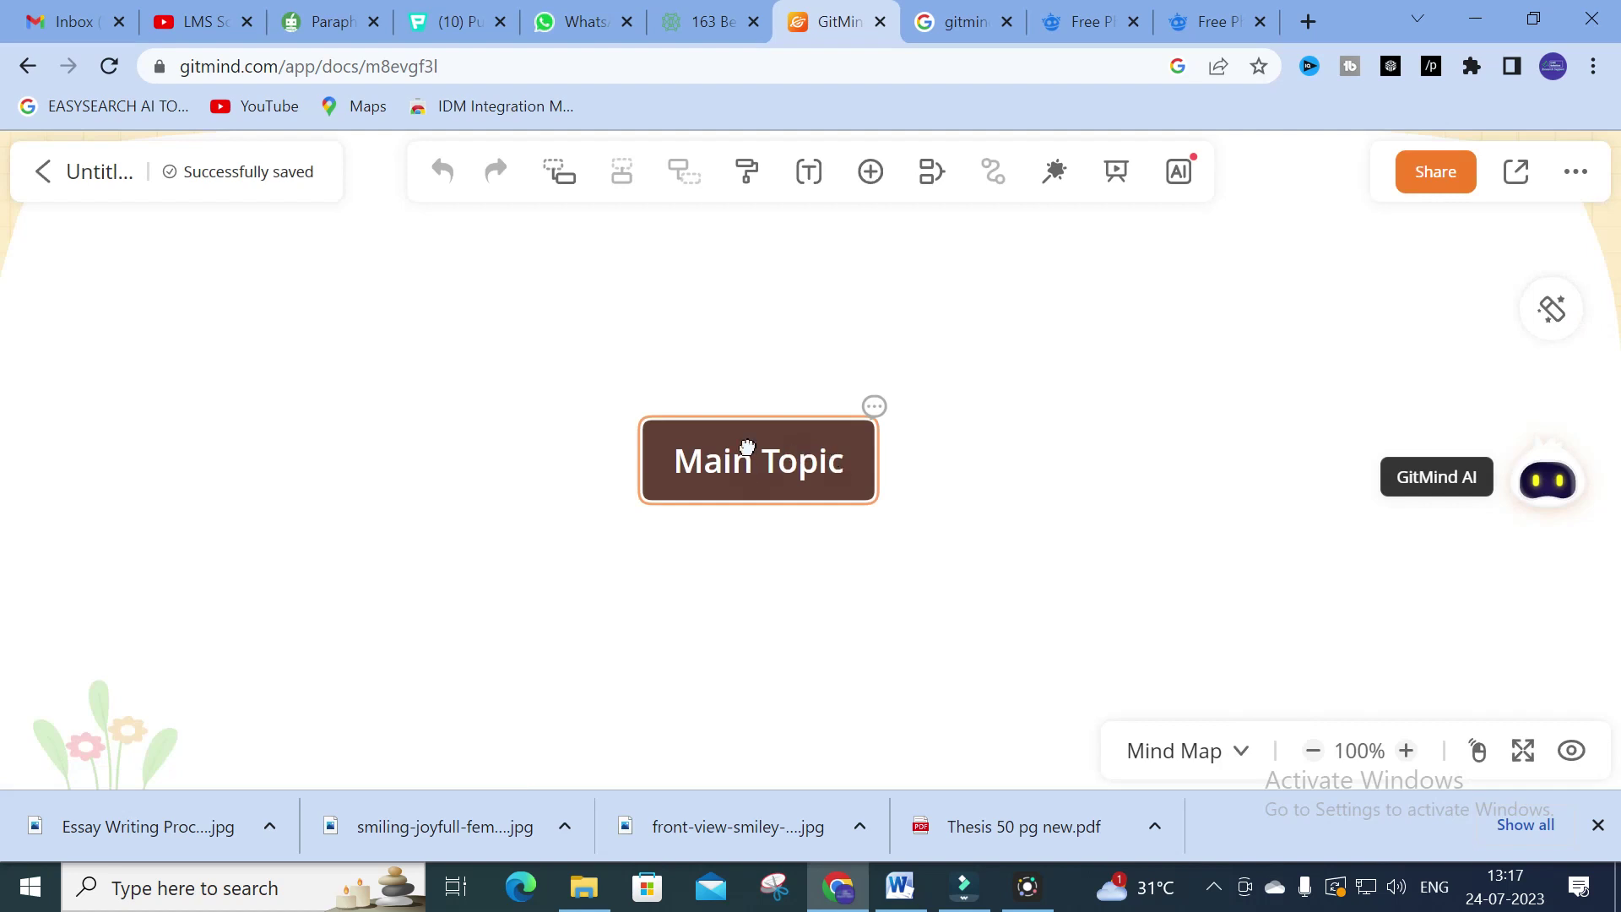
{"action": "left_click_drag", "start_coordinate": [747, 447], "coordinate": [762, 304]}
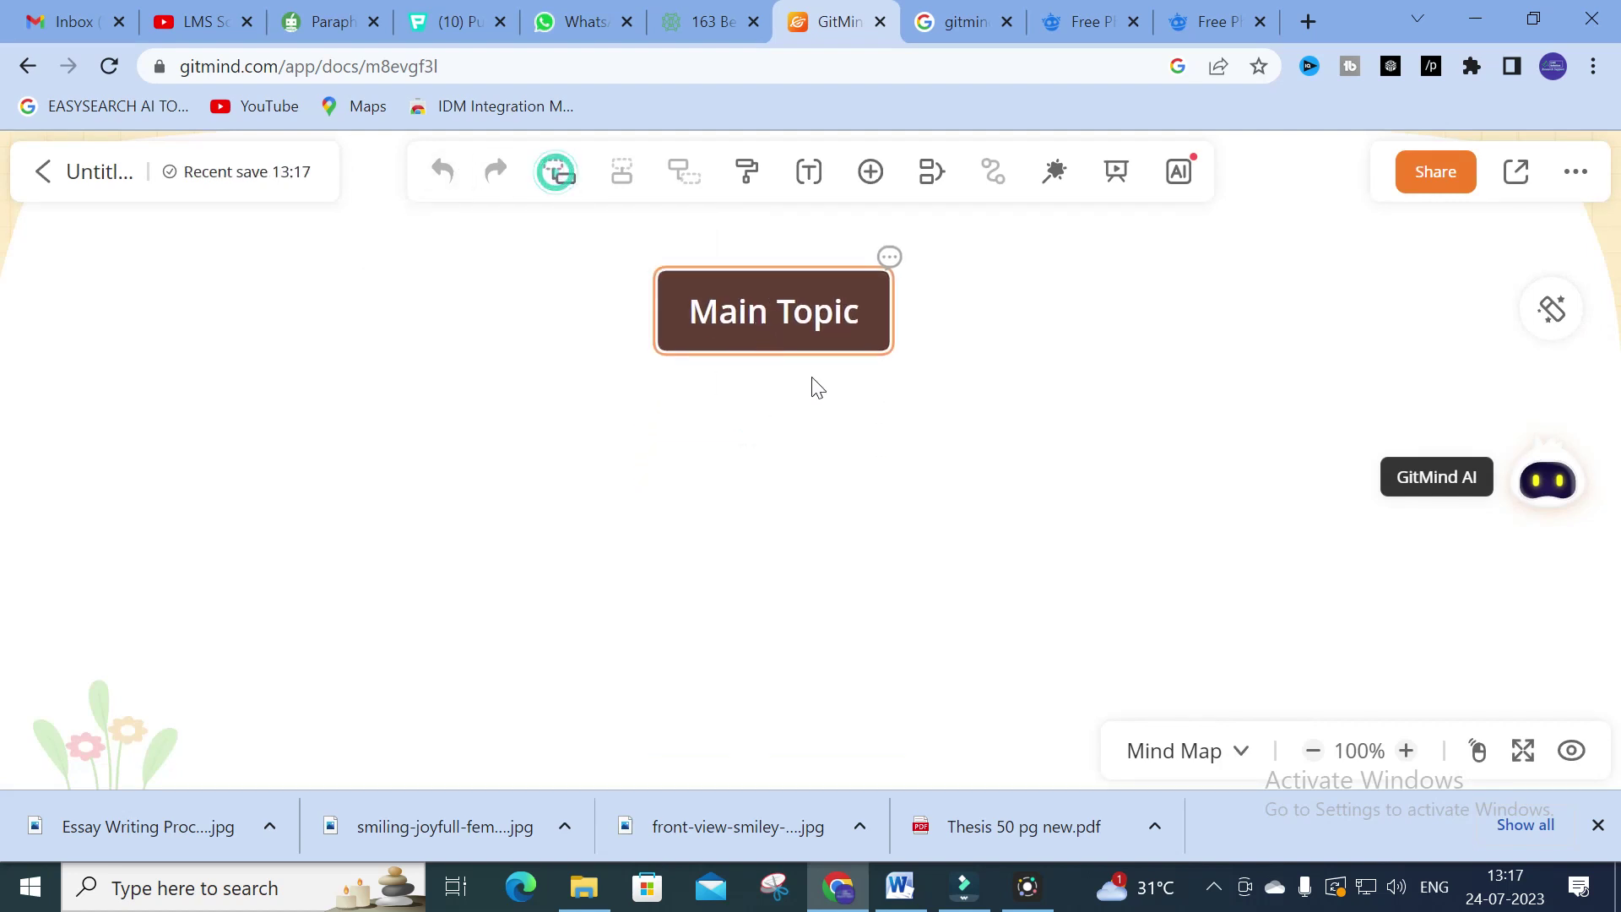
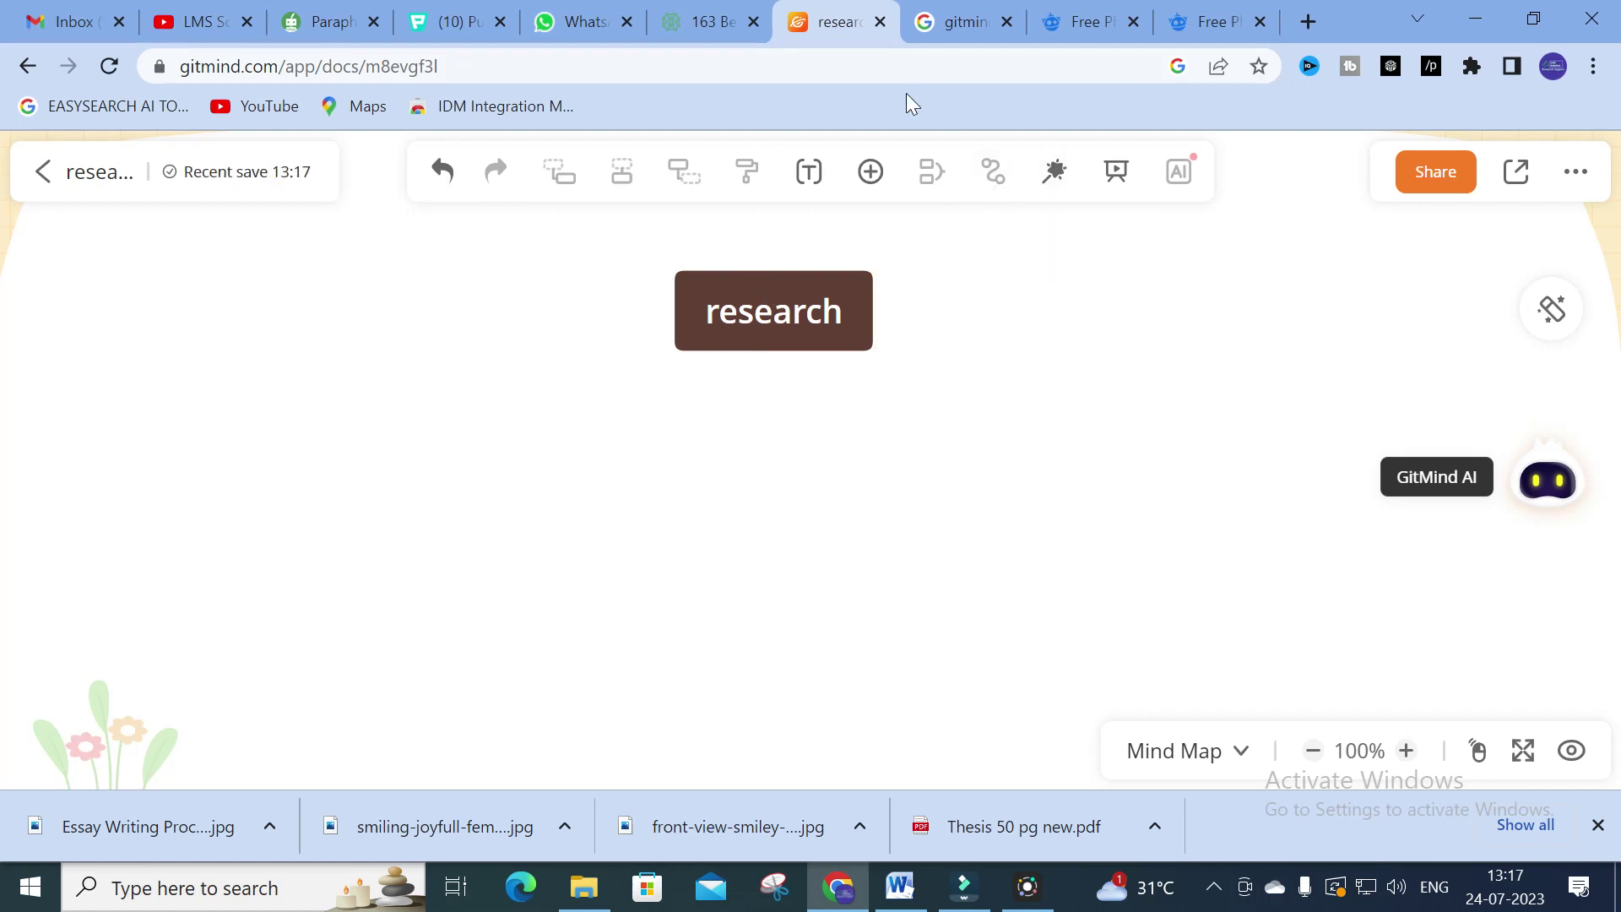
Insert a second subnode under the central "research" node
{"action": "left_click", "coordinate": [689, 176]}
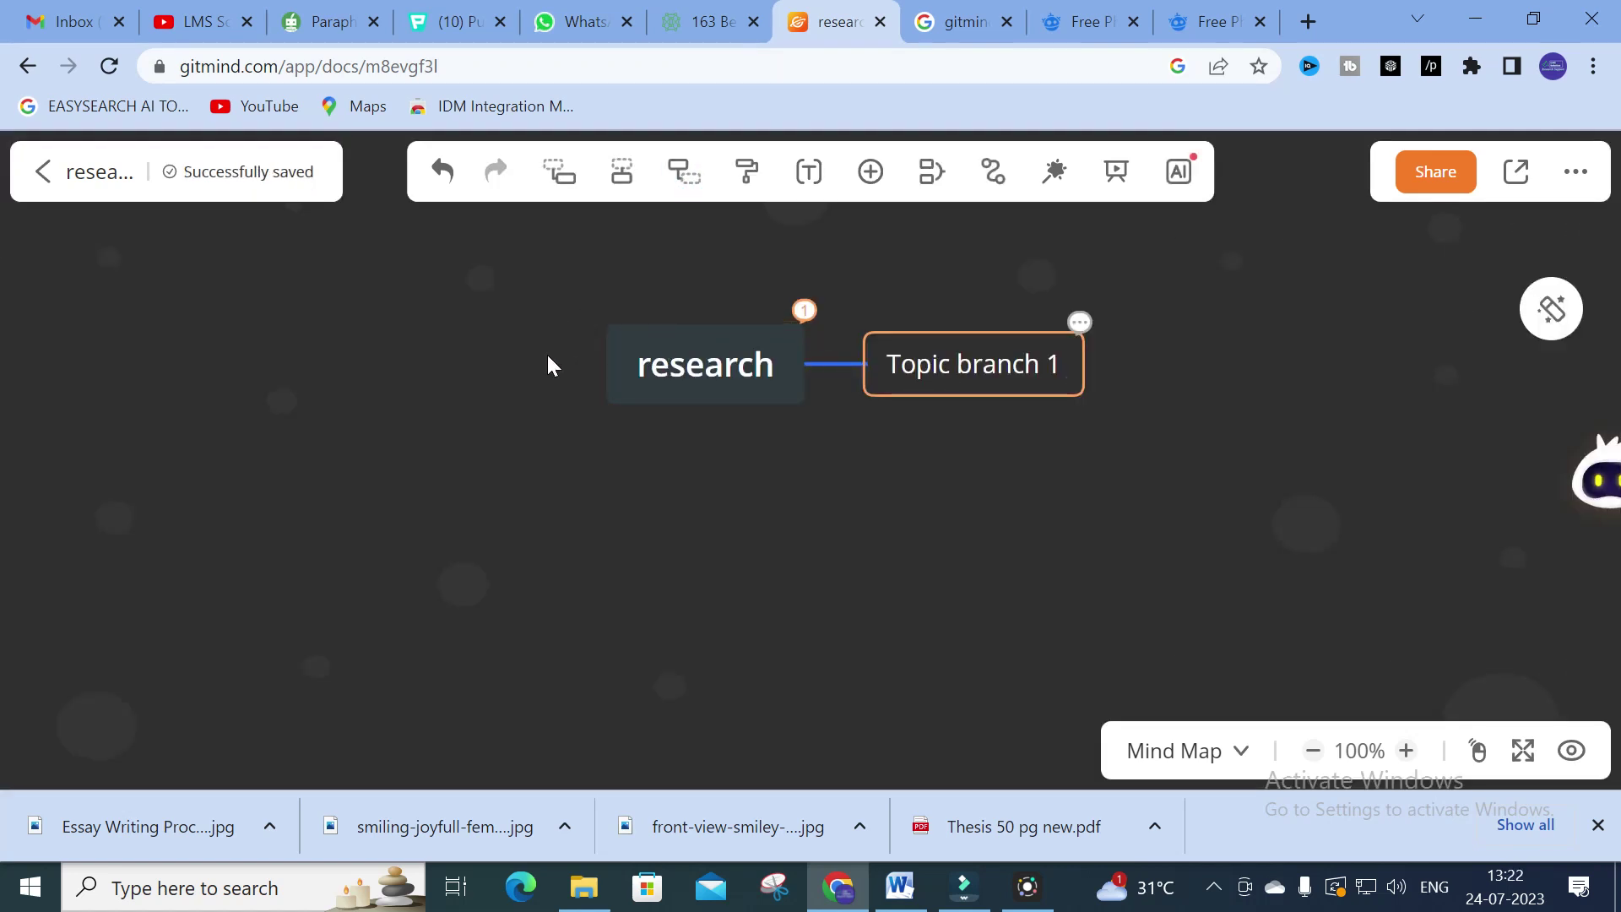
{"action": "left_click", "coordinate": [709, 341]}
{"action": "right_click", "coordinate": [709, 342]}
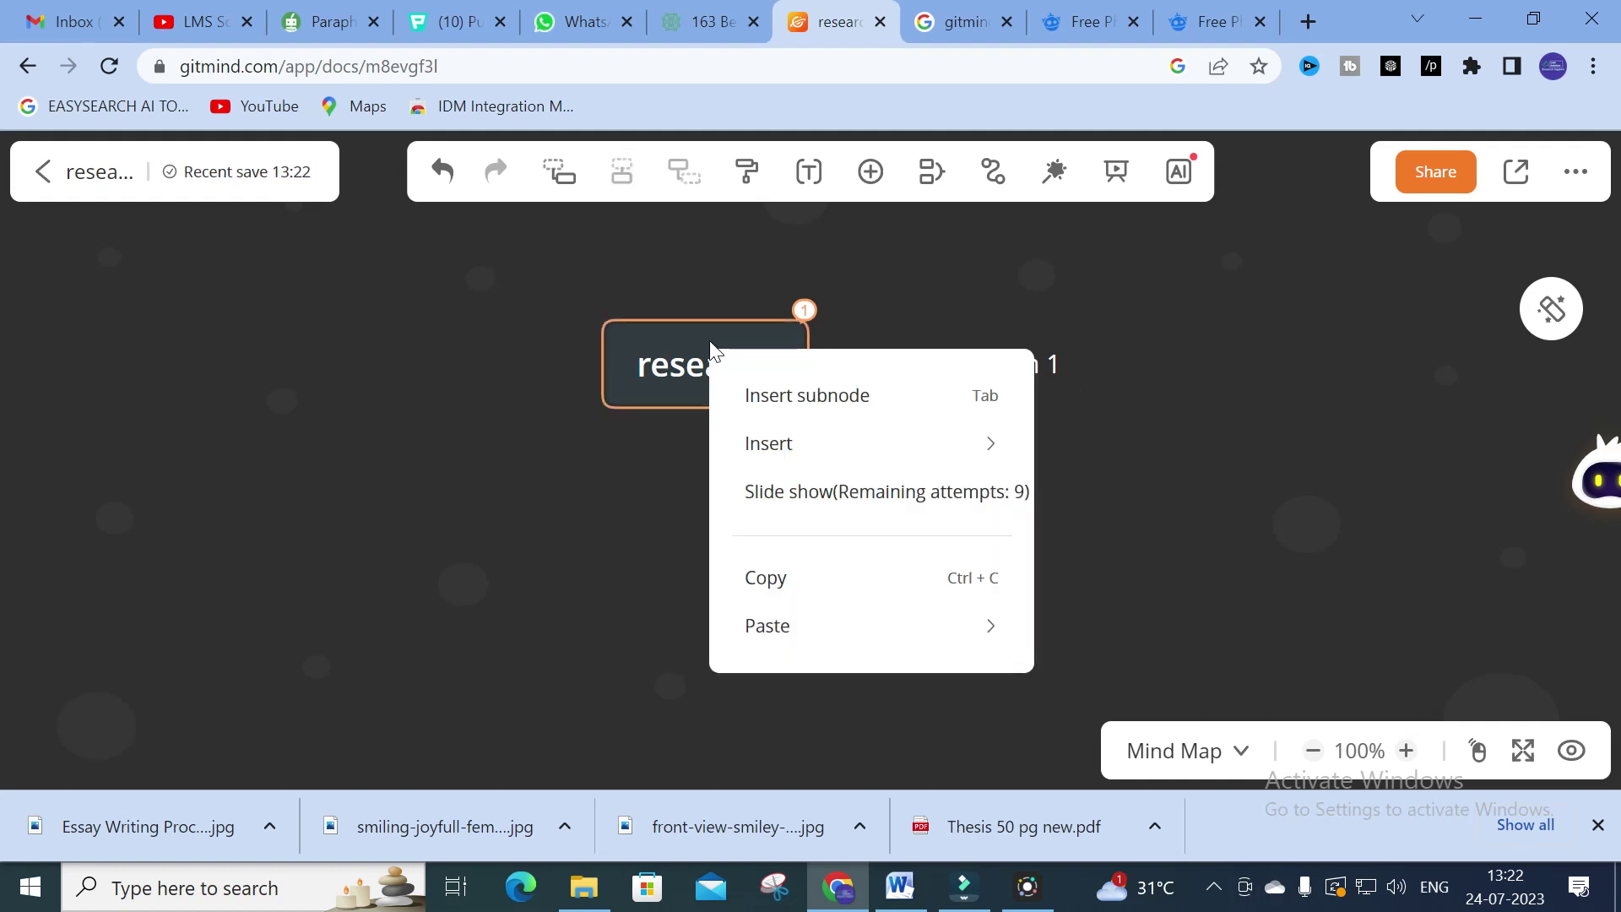
{"action": "mouse_move", "coordinate": [827, 439]}
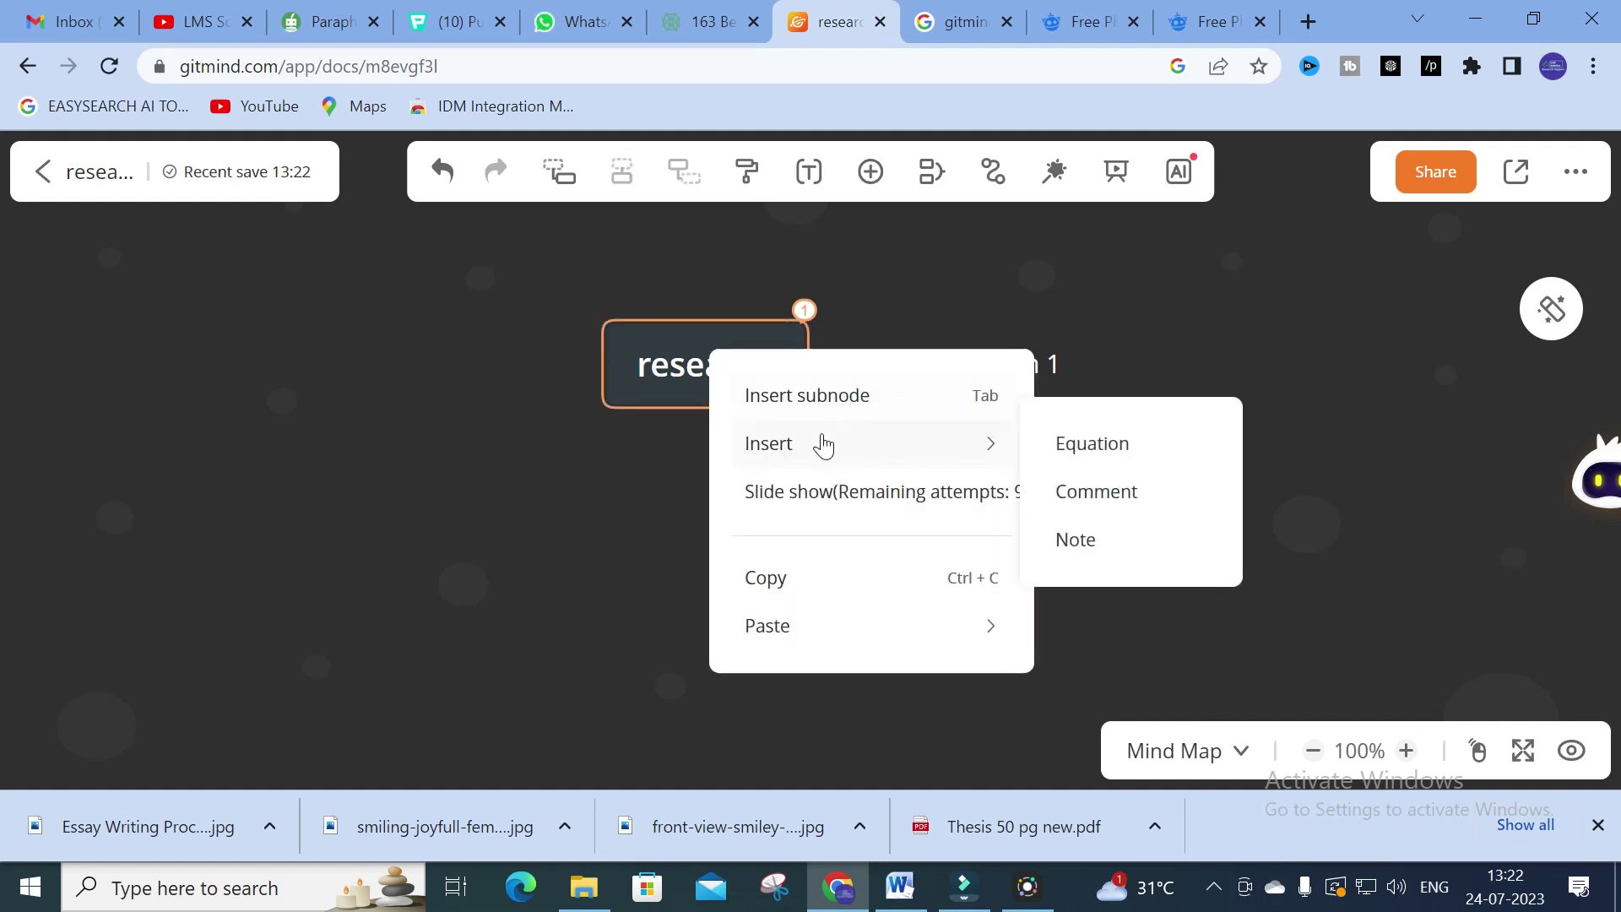
{"action": "left_click", "coordinate": [832, 396]}
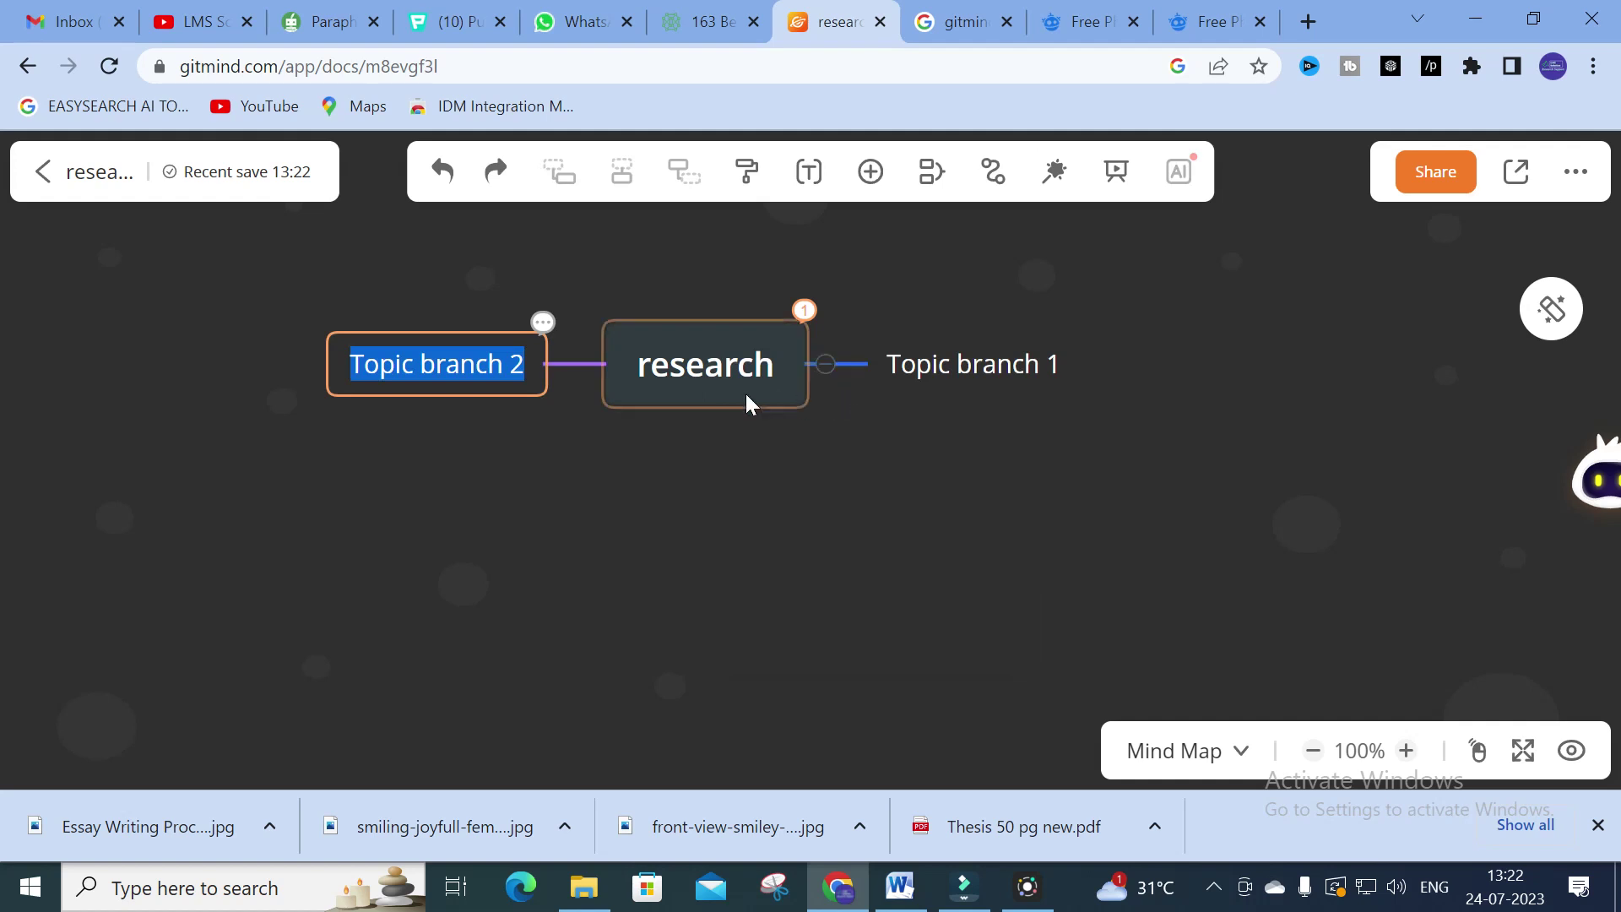
{"action": "right_click", "coordinate": [489, 369]}
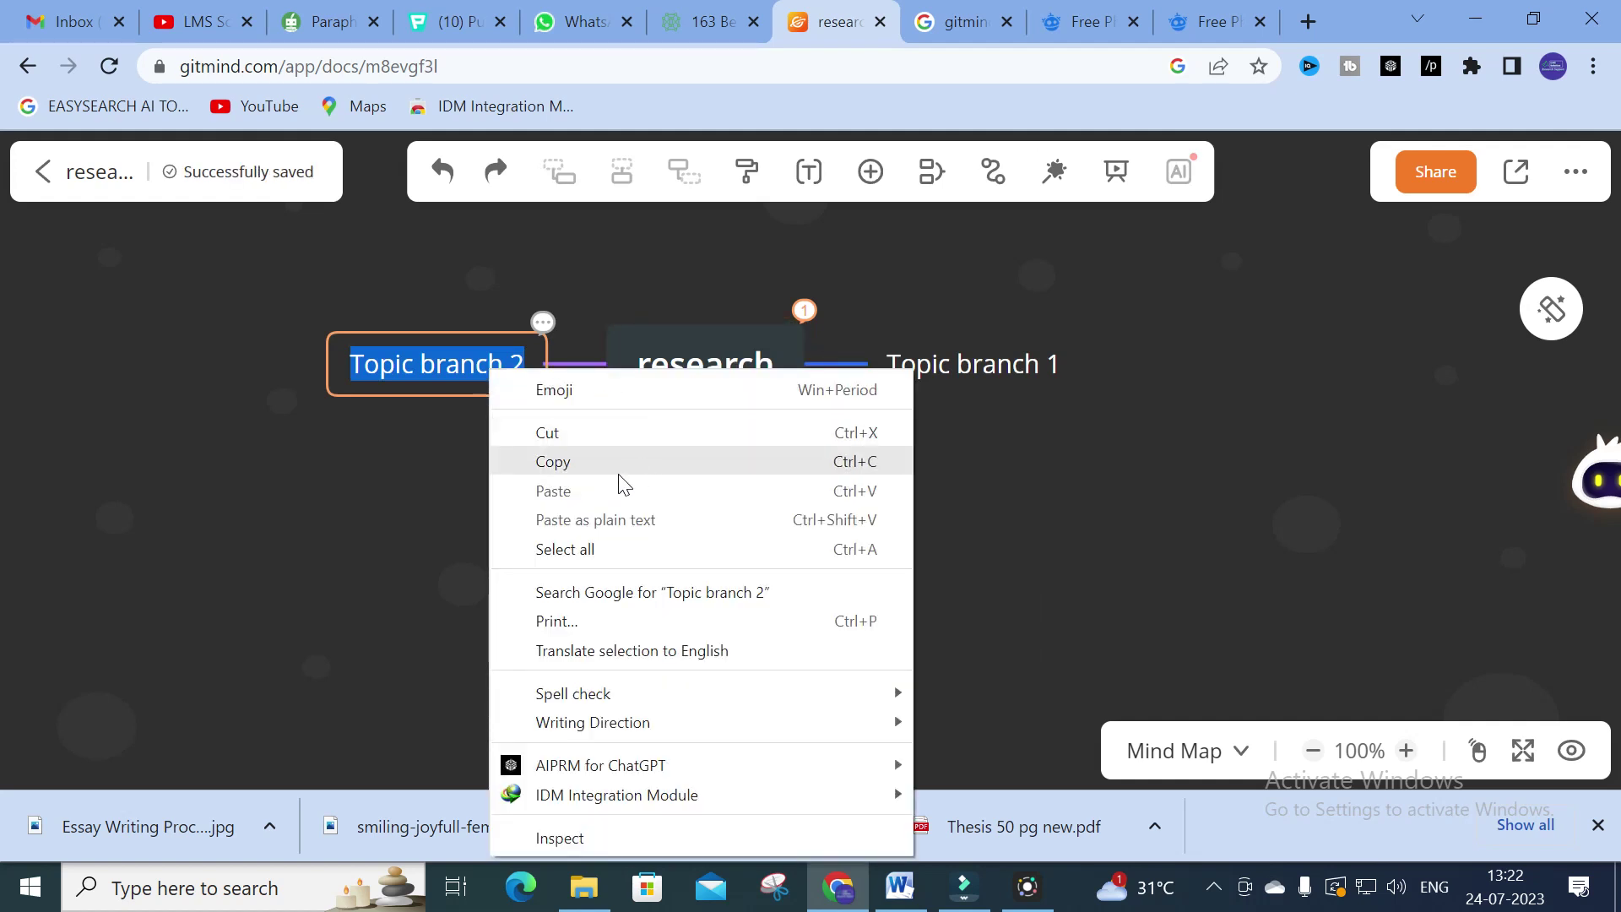
{"action": "right_click", "coordinate": [460, 344]}
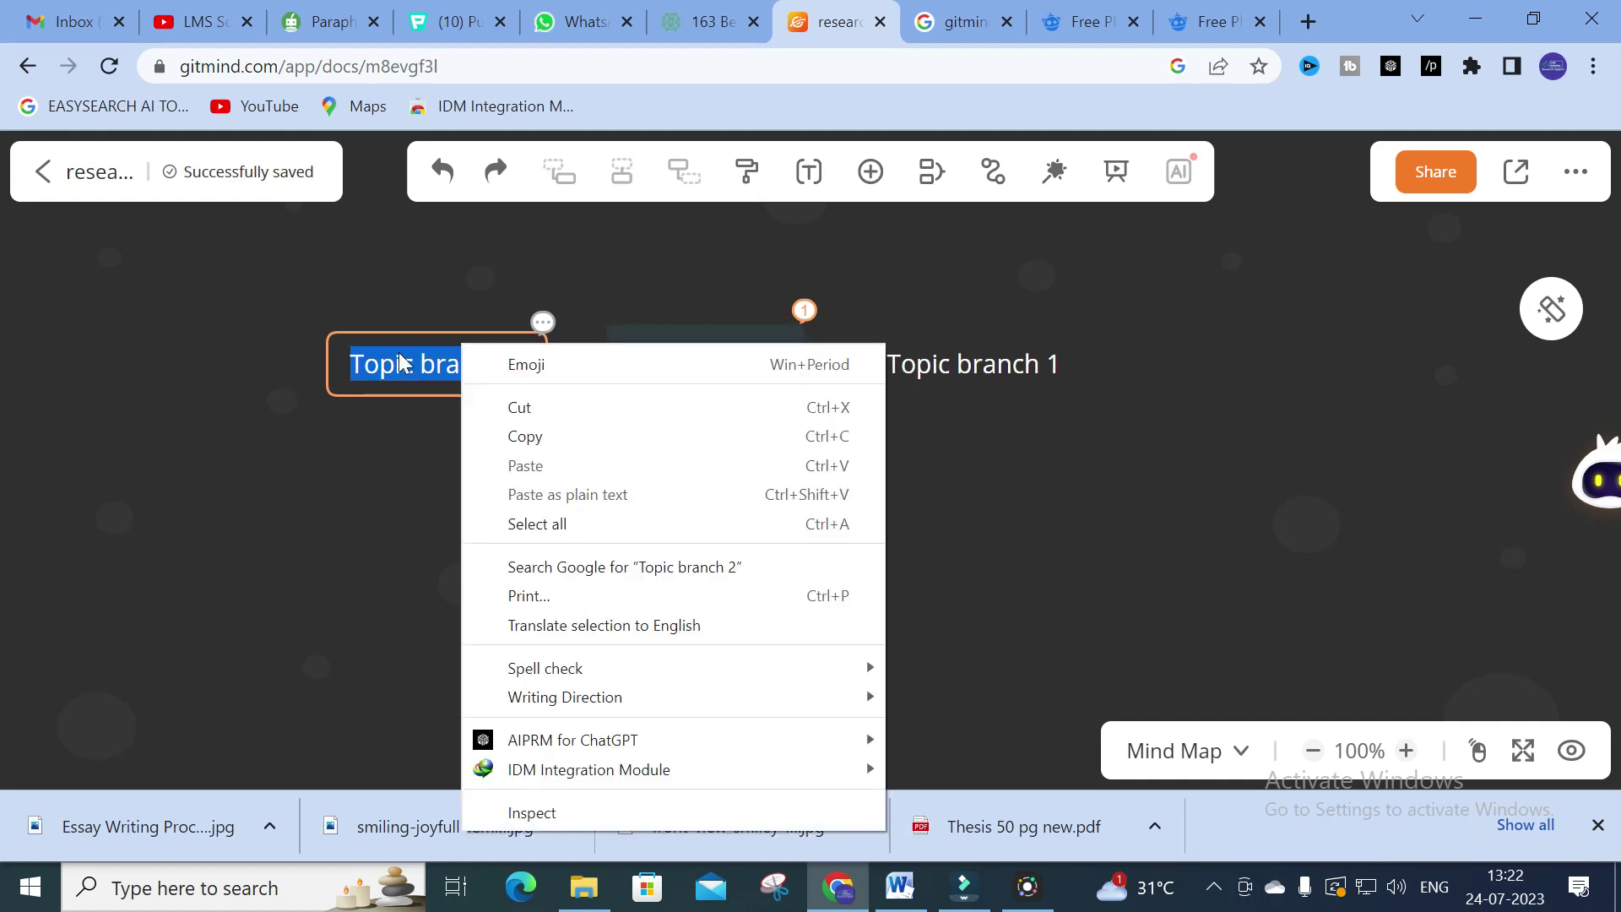
{"action": "key", "text": "Escape"}
{"action": "left_click", "coordinate": [351, 363]}
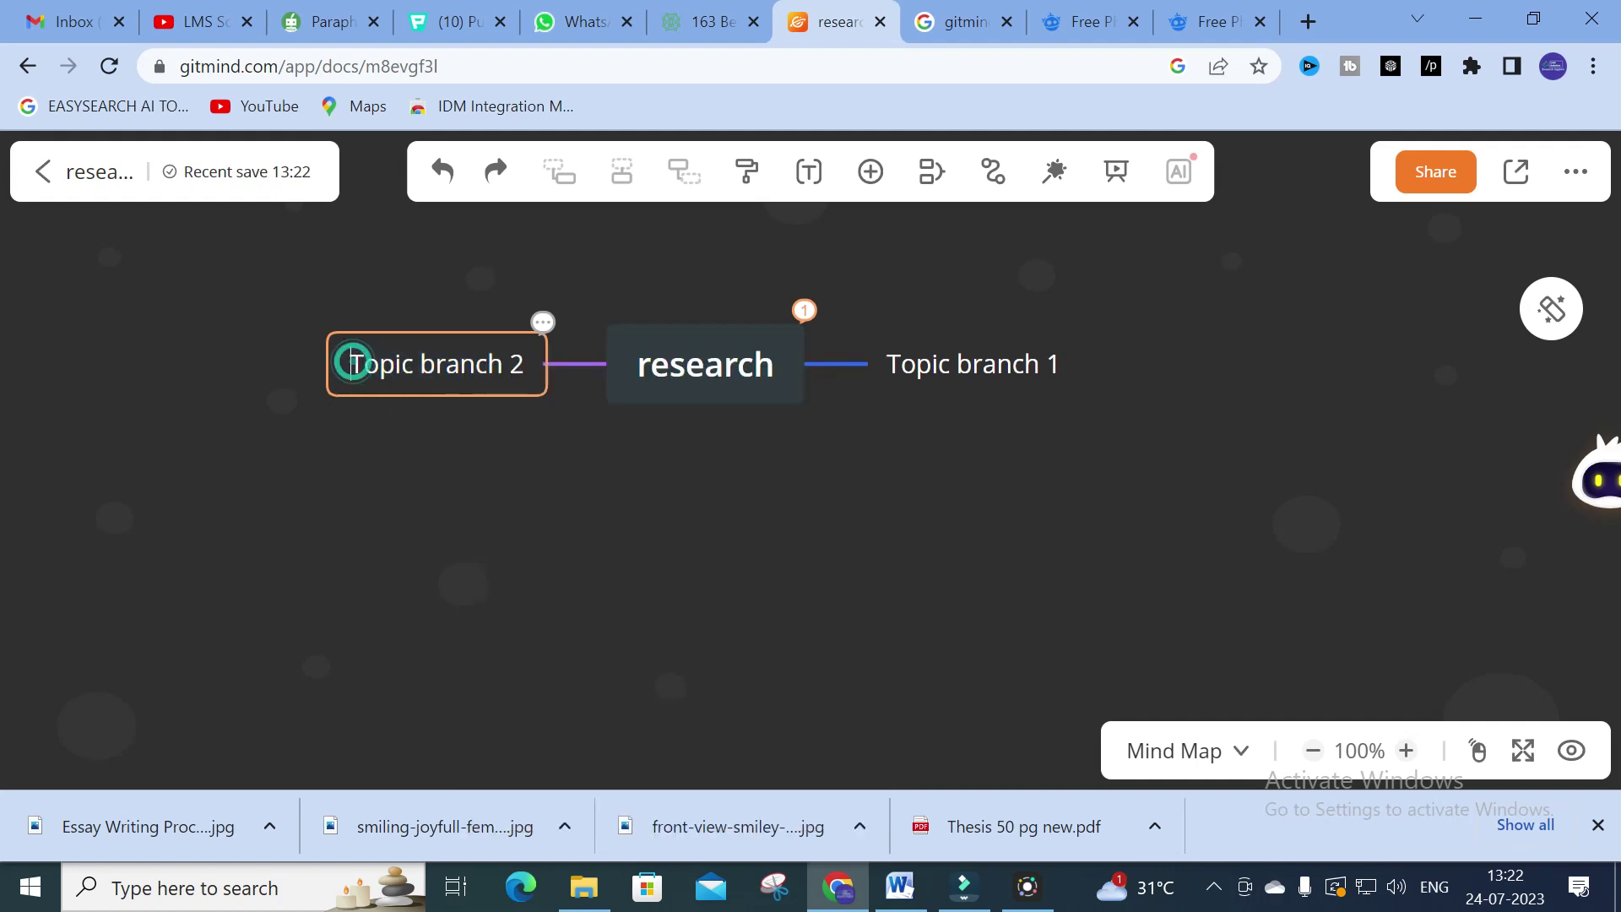
Insert a third subnode under the "research" node and select the Topic branch 1 node
{"action": "left_click", "coordinate": [789, 372]}
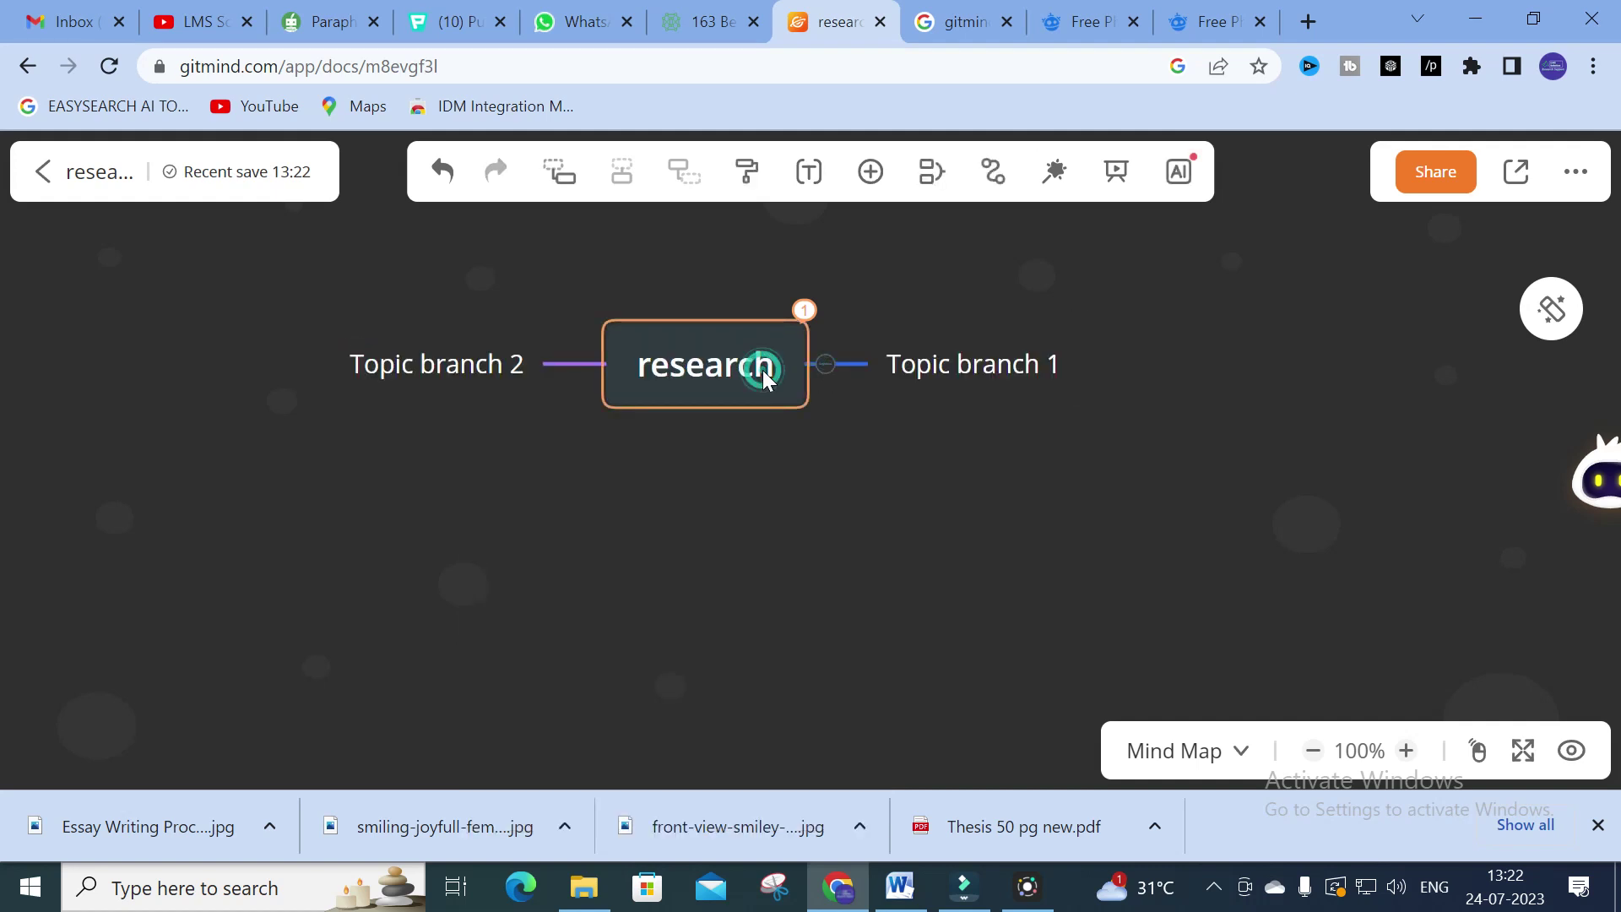
{"action": "right_click", "coordinate": [764, 377]}
{"action": "mouse_move", "coordinate": [861, 228]}
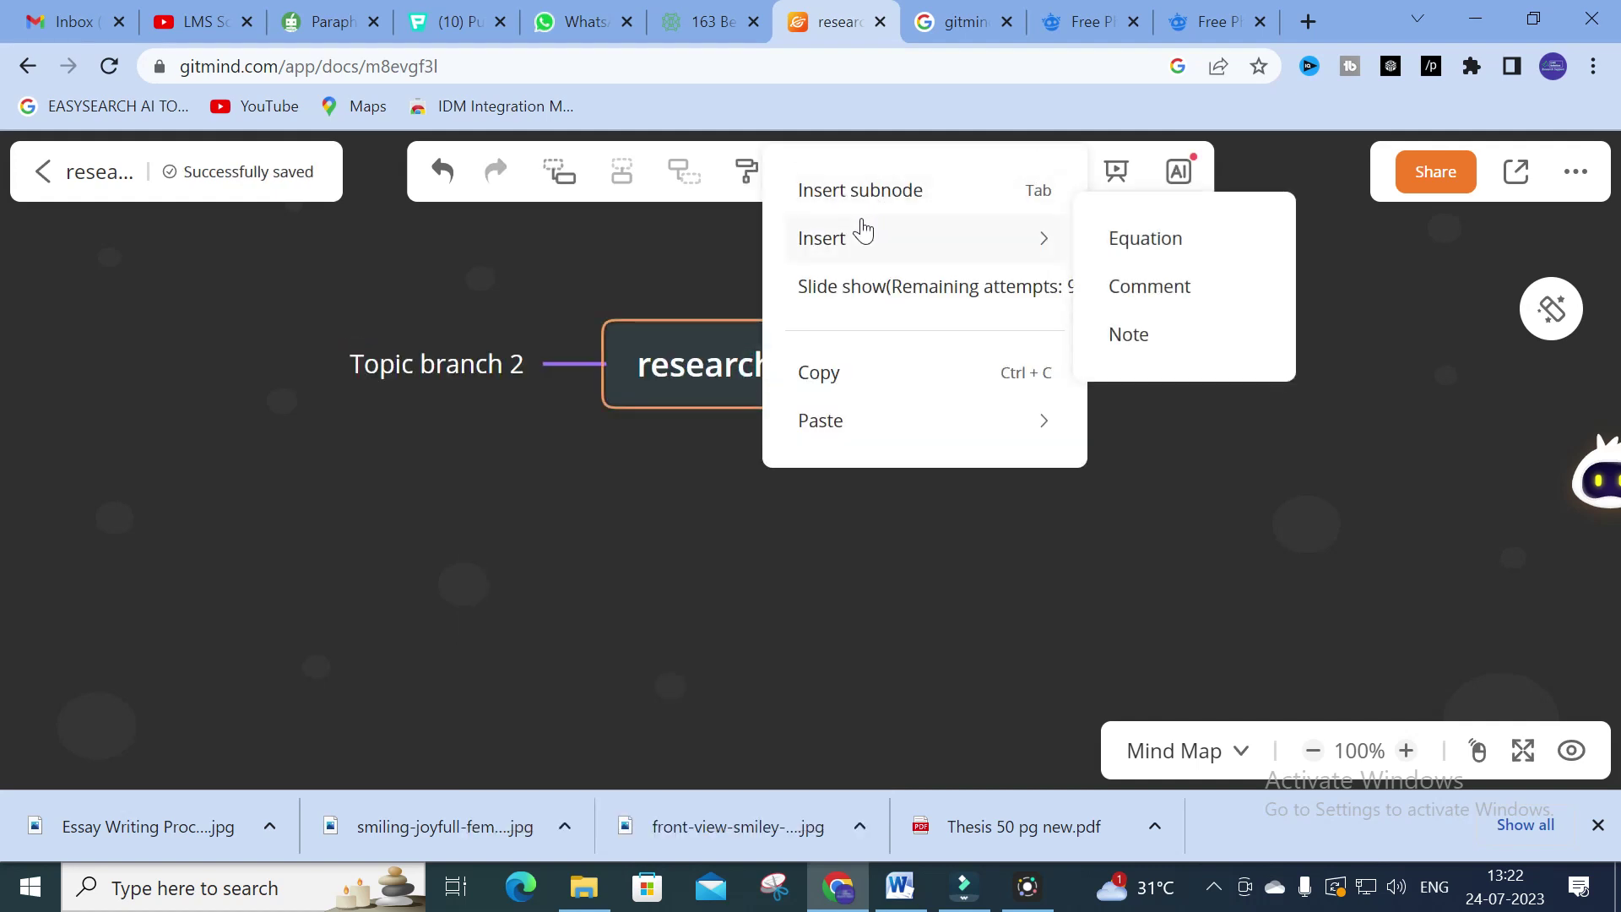
{"action": "left_click", "coordinate": [964, 203]}
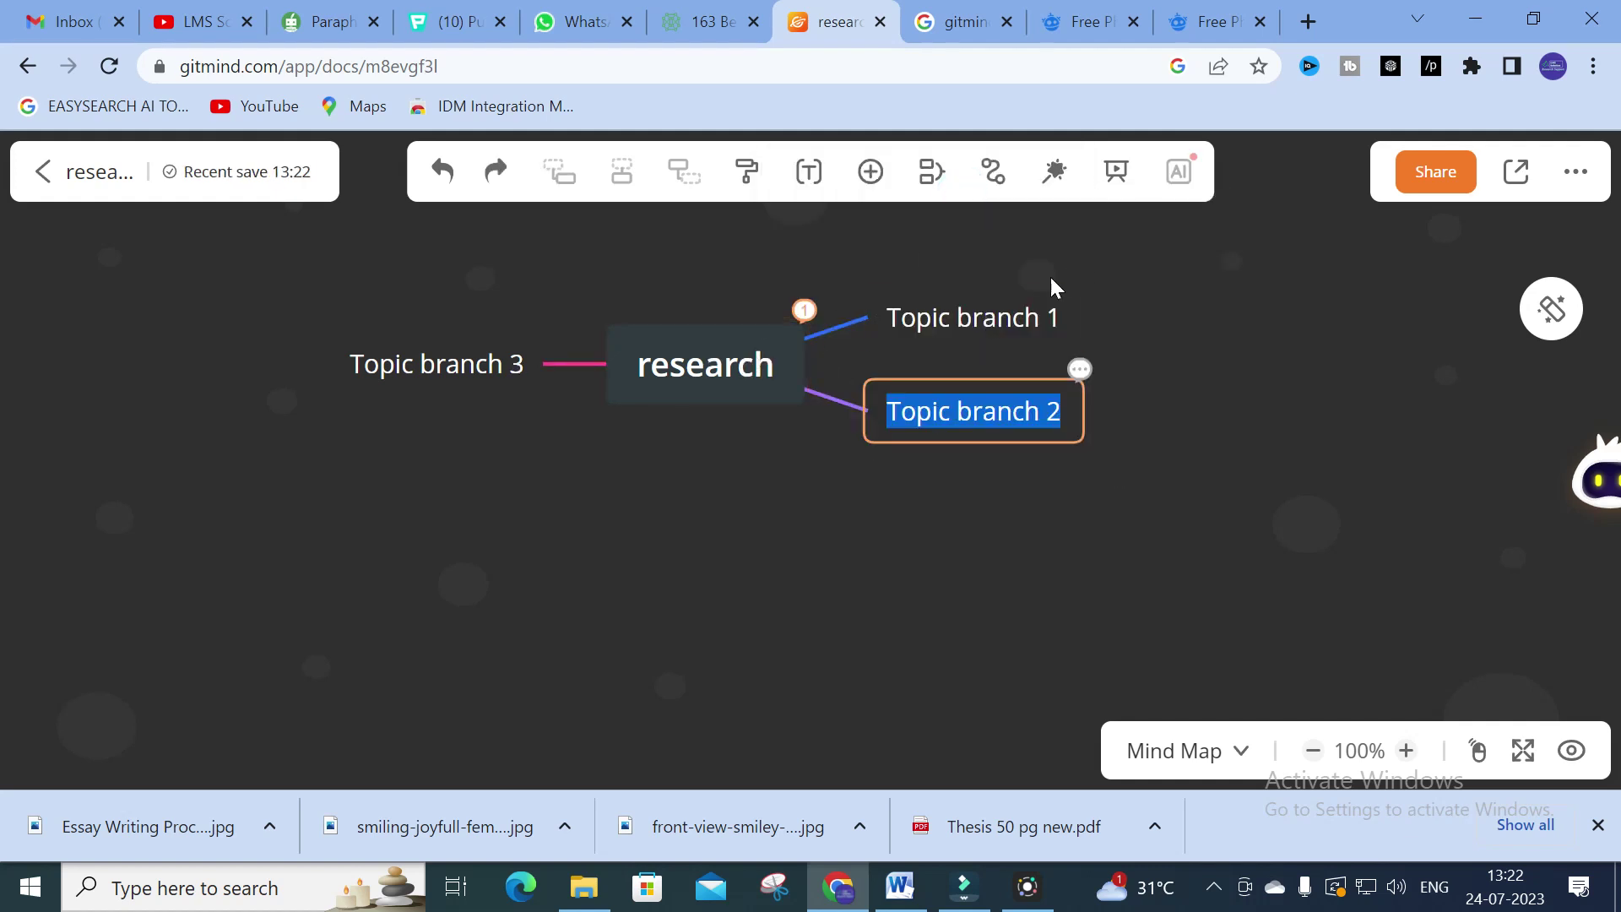
{"action": "left_click", "coordinate": [827, 333]}
{"action": "left_click", "coordinate": [945, 342]}
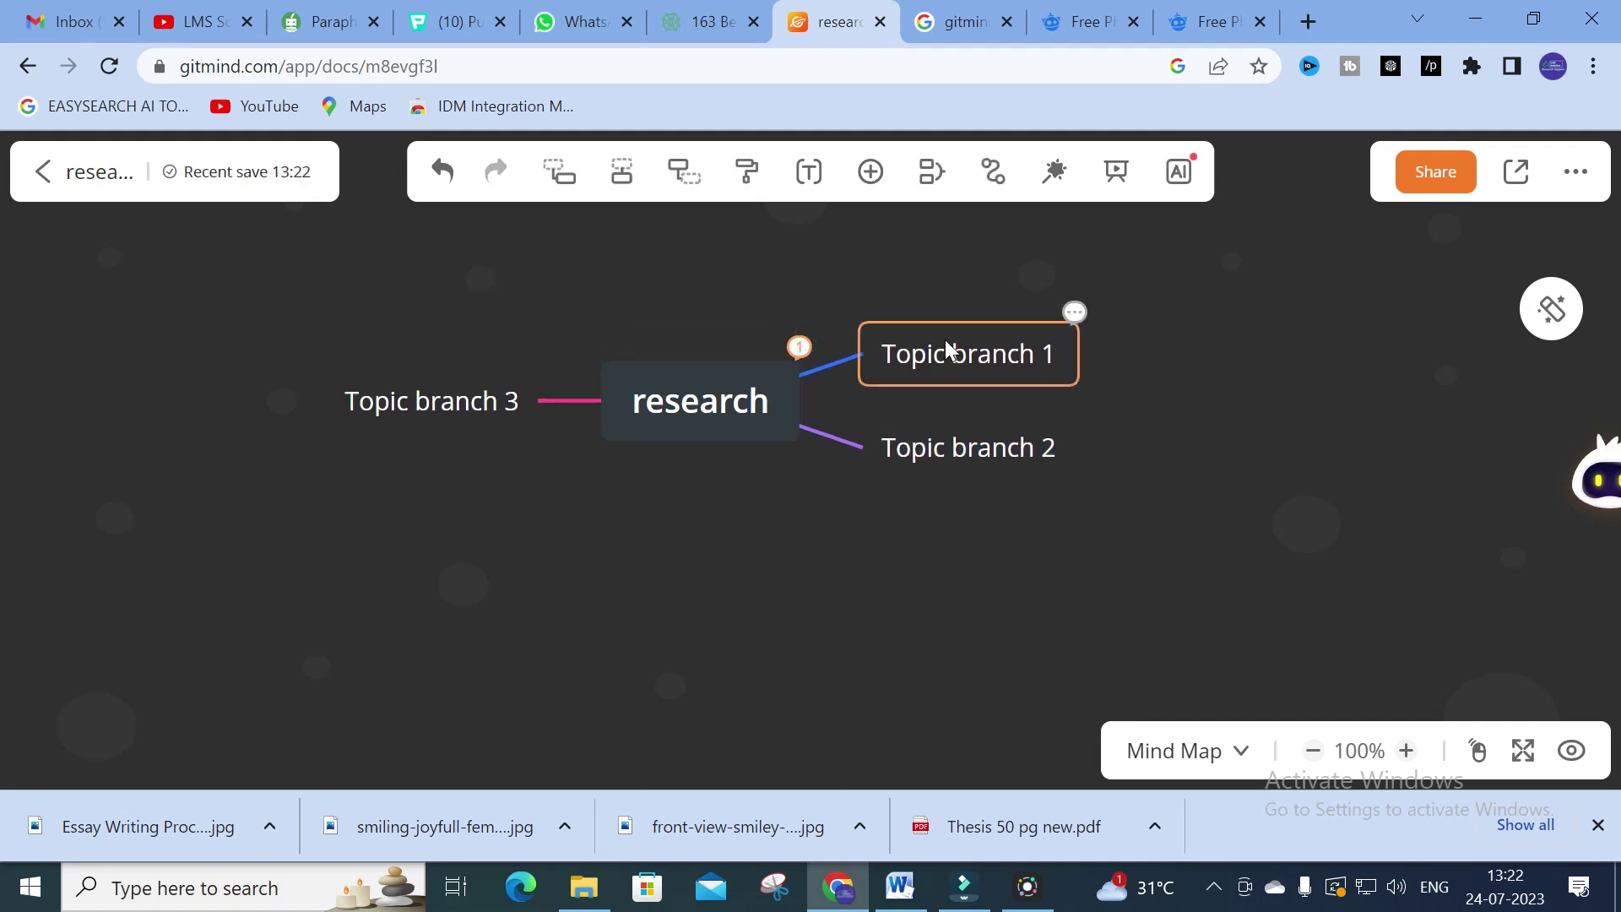
Insert a sibling node after the Topic branch 1 node, and insert a parent node above Topic branch 1
{"action": "left_click", "coordinate": [622, 173]}
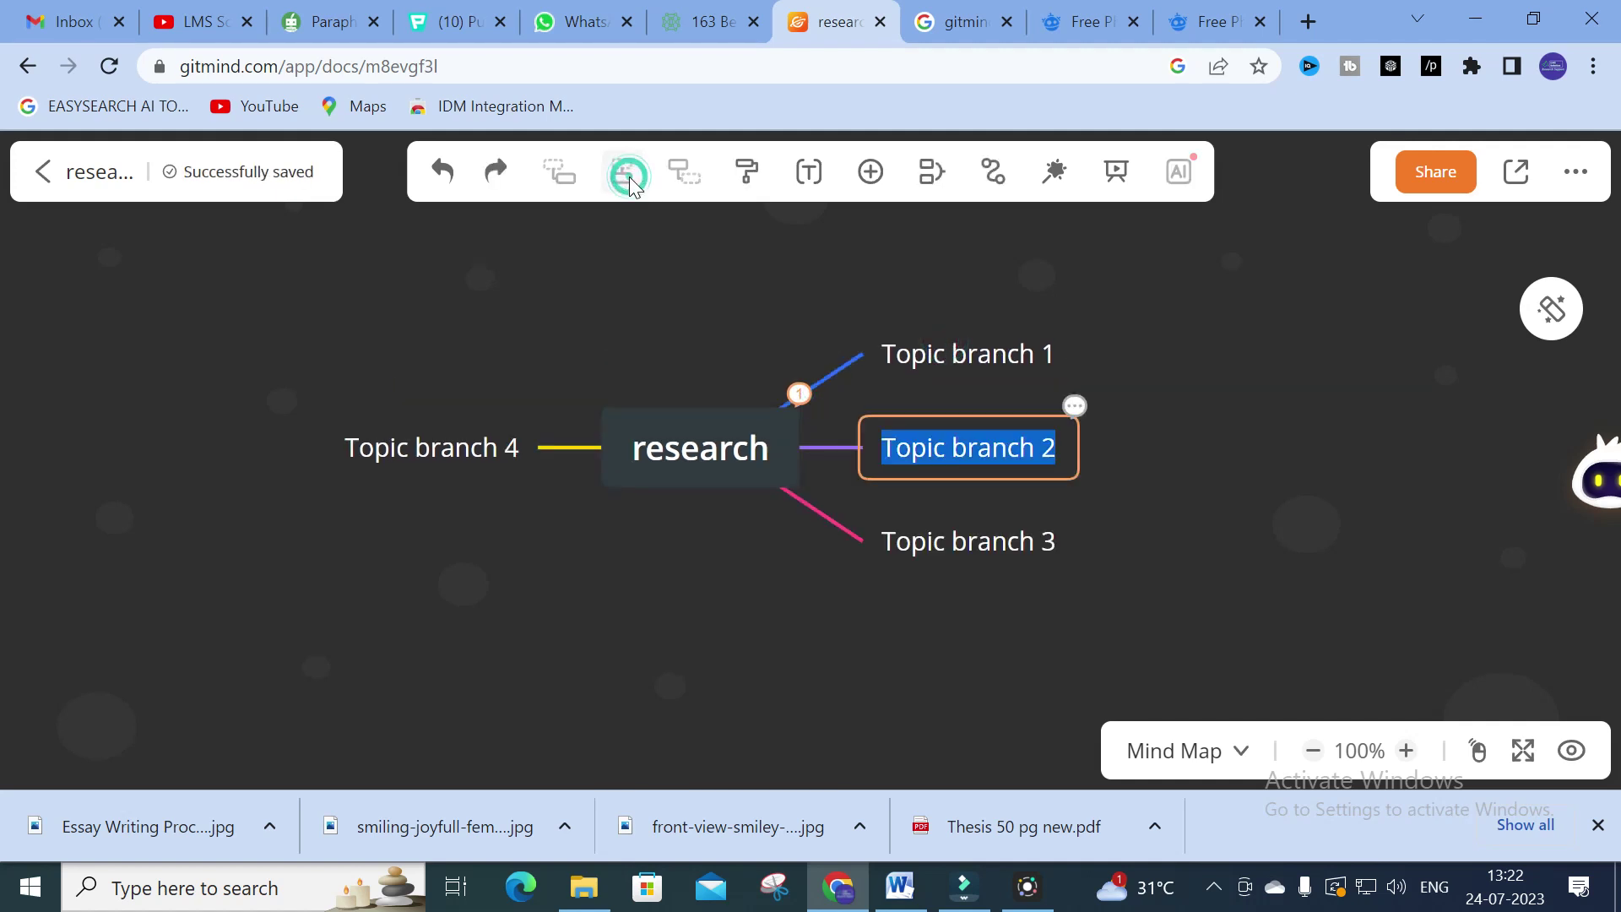
{"action": "left_click", "coordinate": [943, 355]}
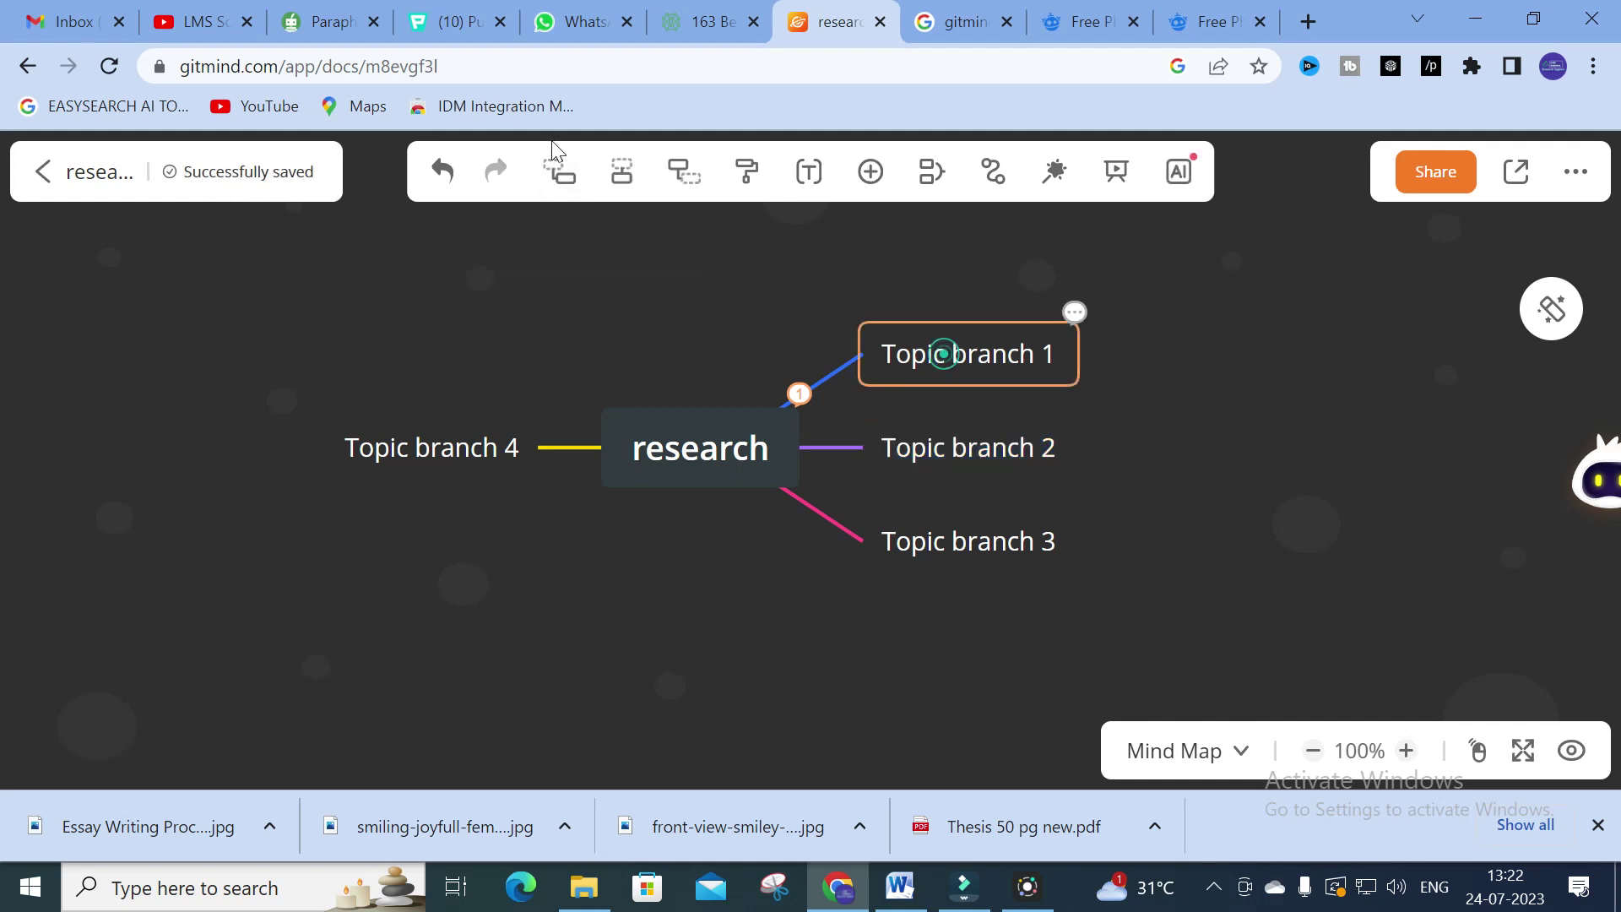
{"action": "left_click", "coordinate": [684, 173]}
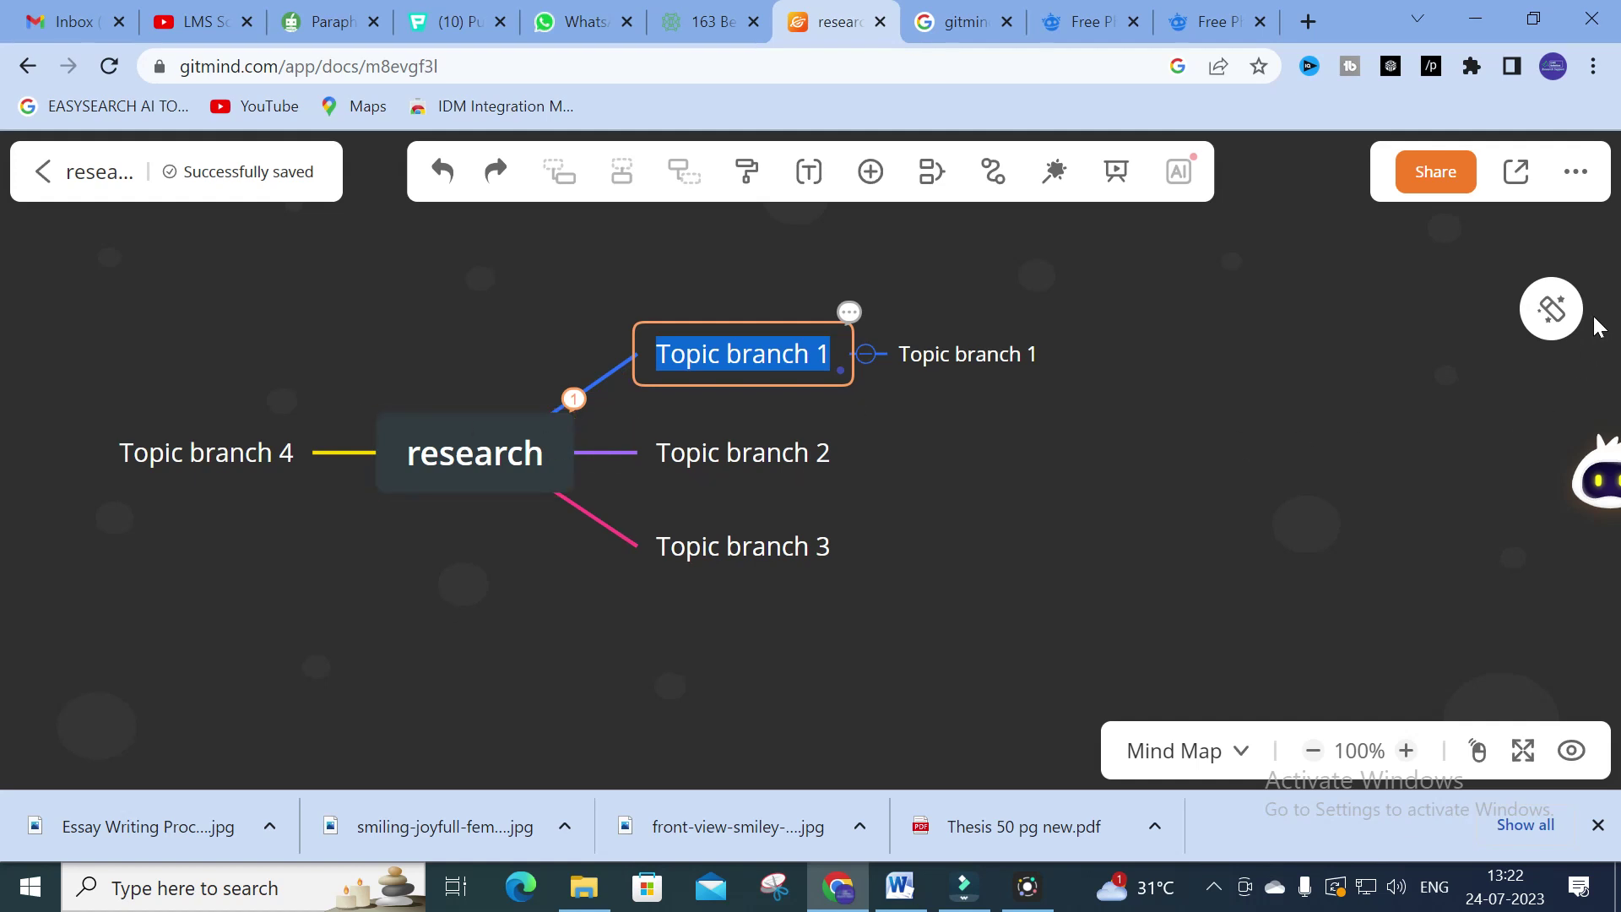
Examine the style, theme, layout and icon options available for the selected Topic branch 1 node, and deselect it
{"action": "left_click", "coordinate": [1551, 309]}
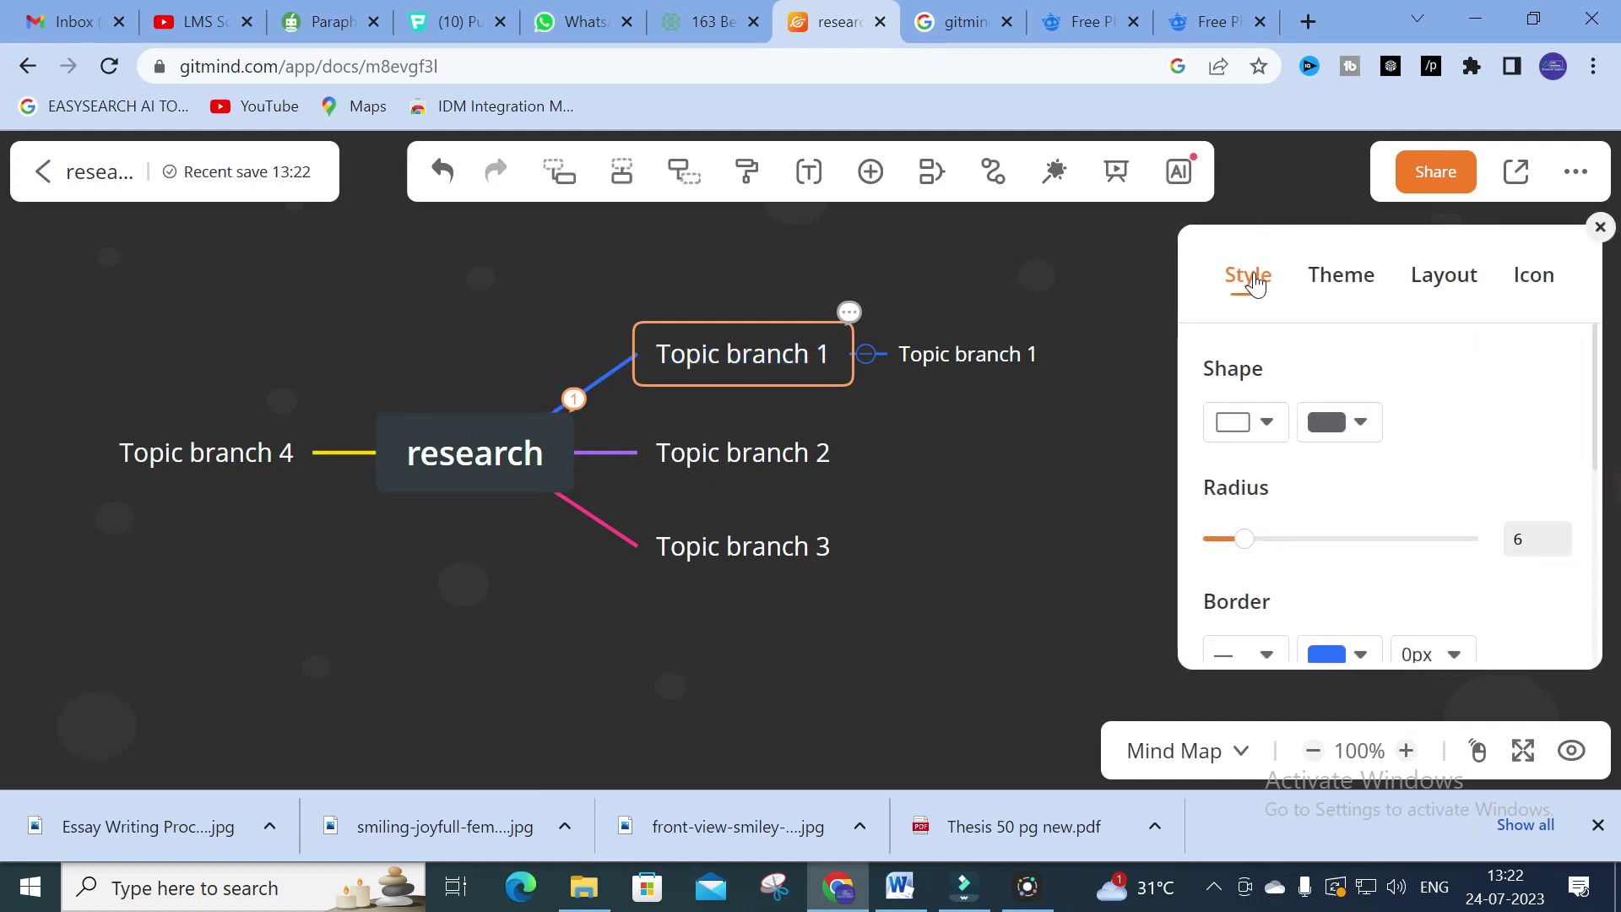
{"action": "left_click", "coordinate": [1342, 285]}
{"action": "left_click", "coordinate": [1456, 283]}
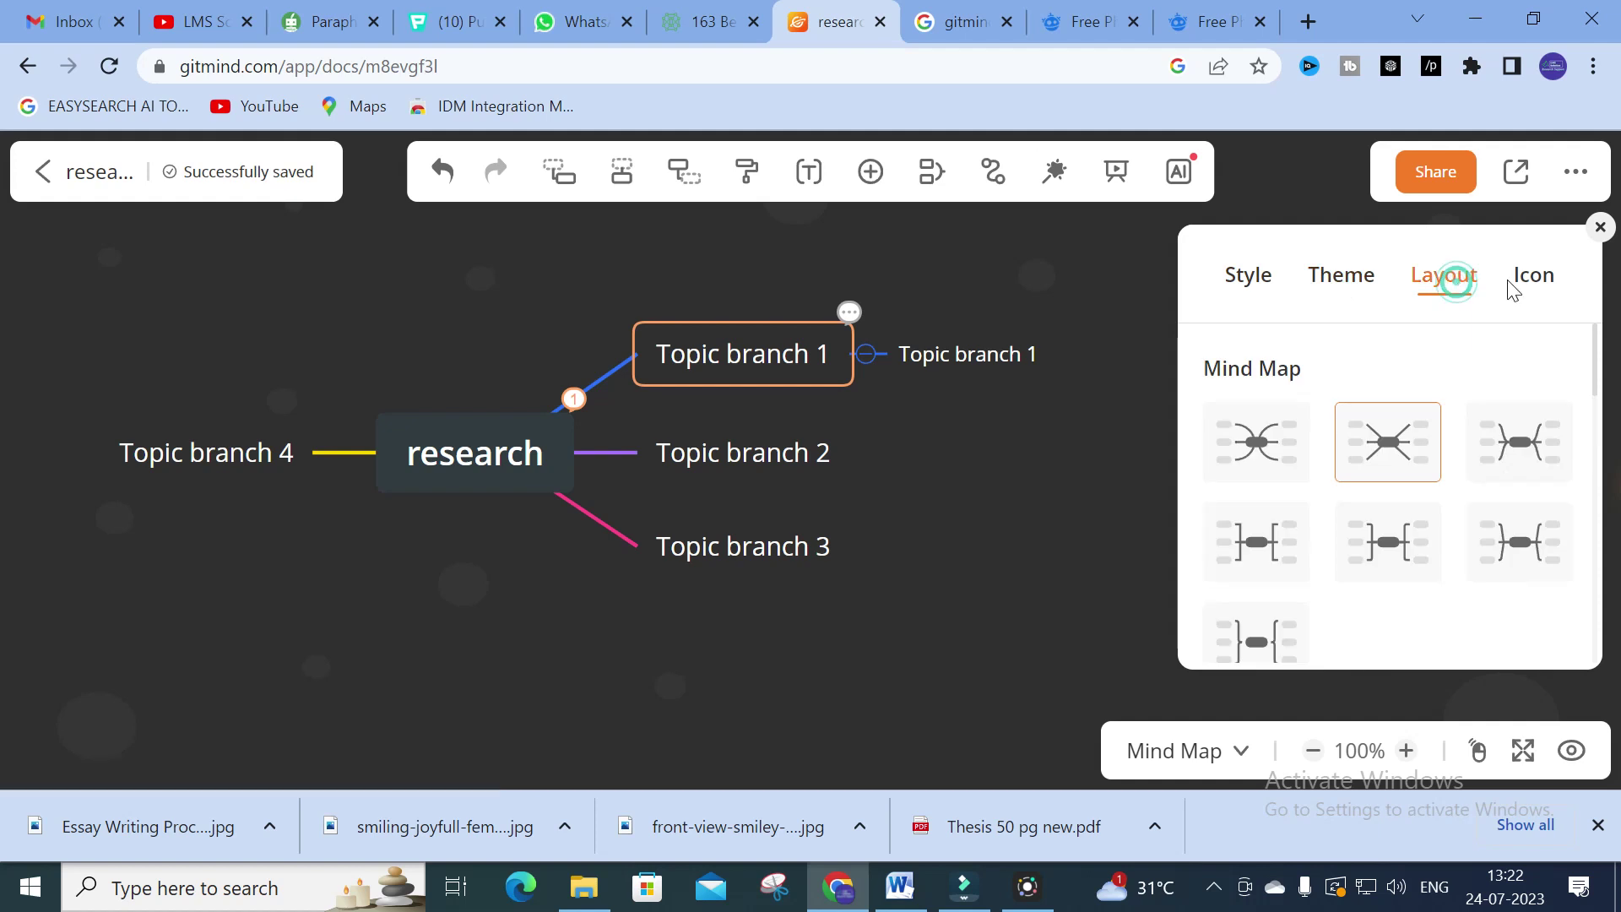
{"action": "left_click", "coordinate": [1538, 279]}
{"action": "scroll", "coordinate": [1330, 533], "scroll_direction": "down", "scroll_amount": 2}
{"action": "scroll", "coordinate": [1328, 528], "scroll_direction": "down", "scroll_amount": 5}
{"action": "left_click", "coordinate": [1474, 296]}
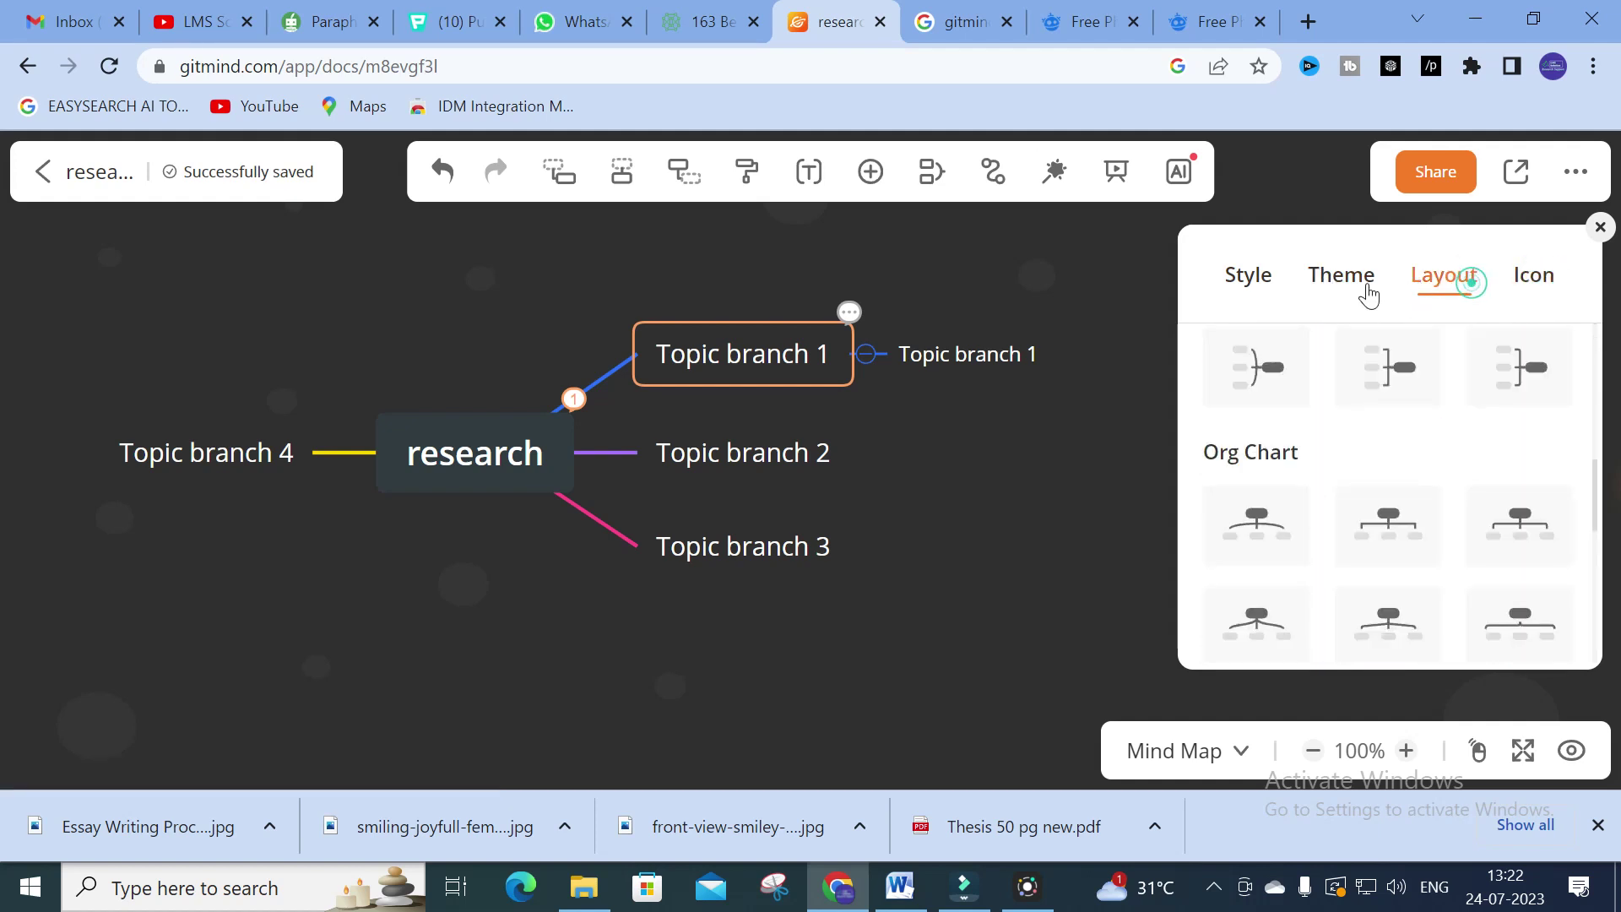
{"action": "left_click", "coordinate": [1343, 277]}
{"action": "left_click", "coordinate": [1242, 272]}
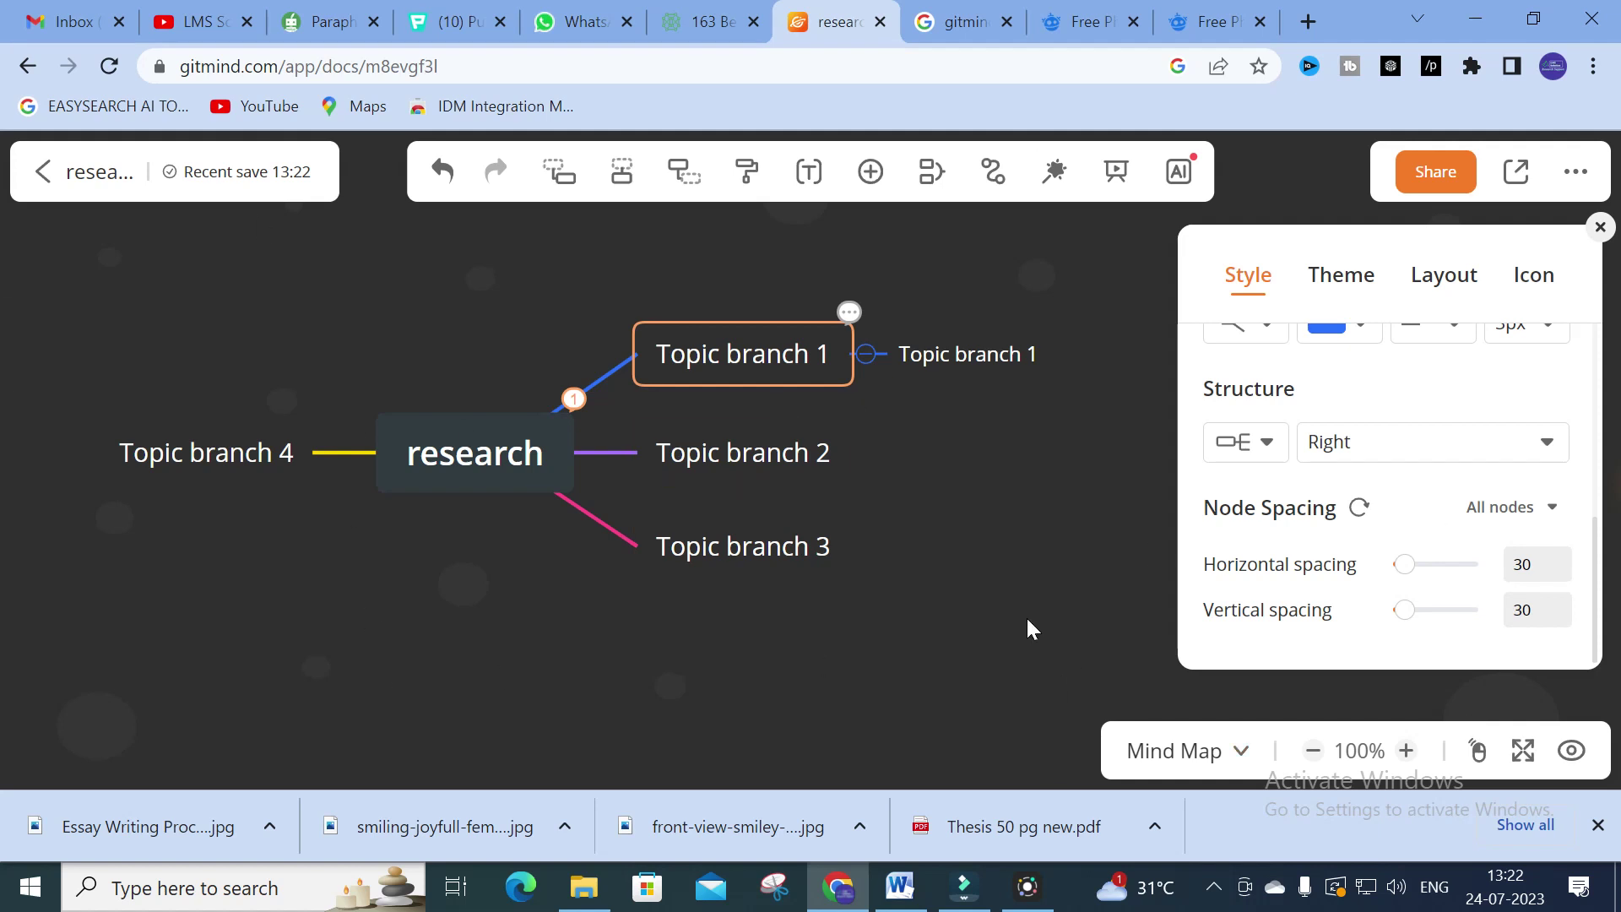
{"action": "left_click", "coordinate": [1134, 387]}
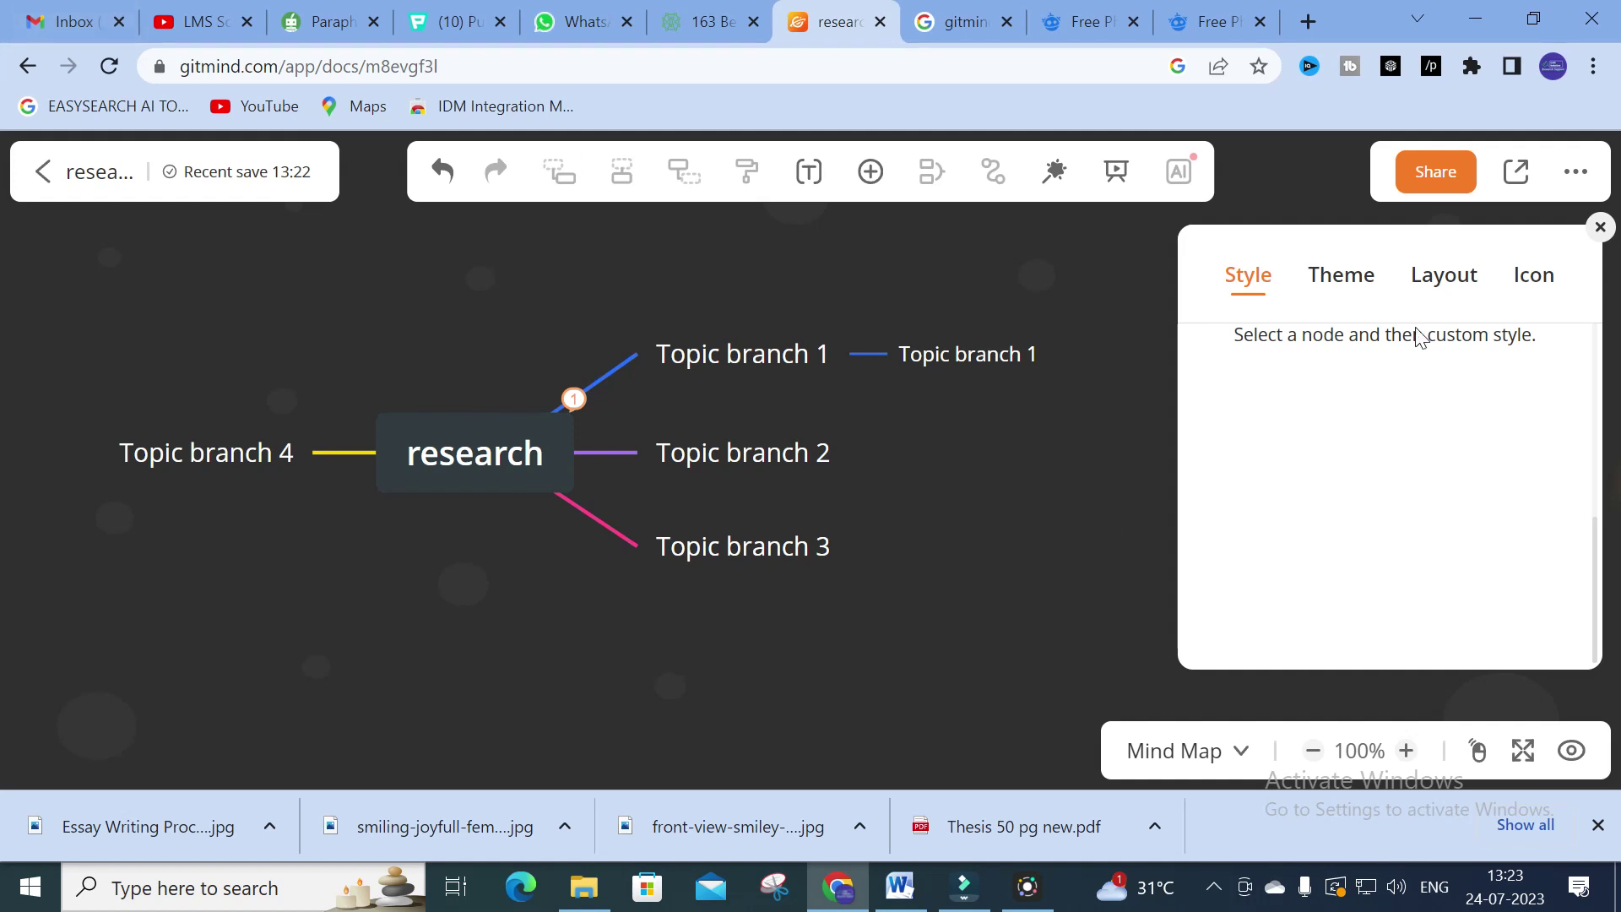
View the export formats offered for the research map without exporting, and return to the Engineering templates
{"action": "left_click", "coordinate": [1515, 173]}
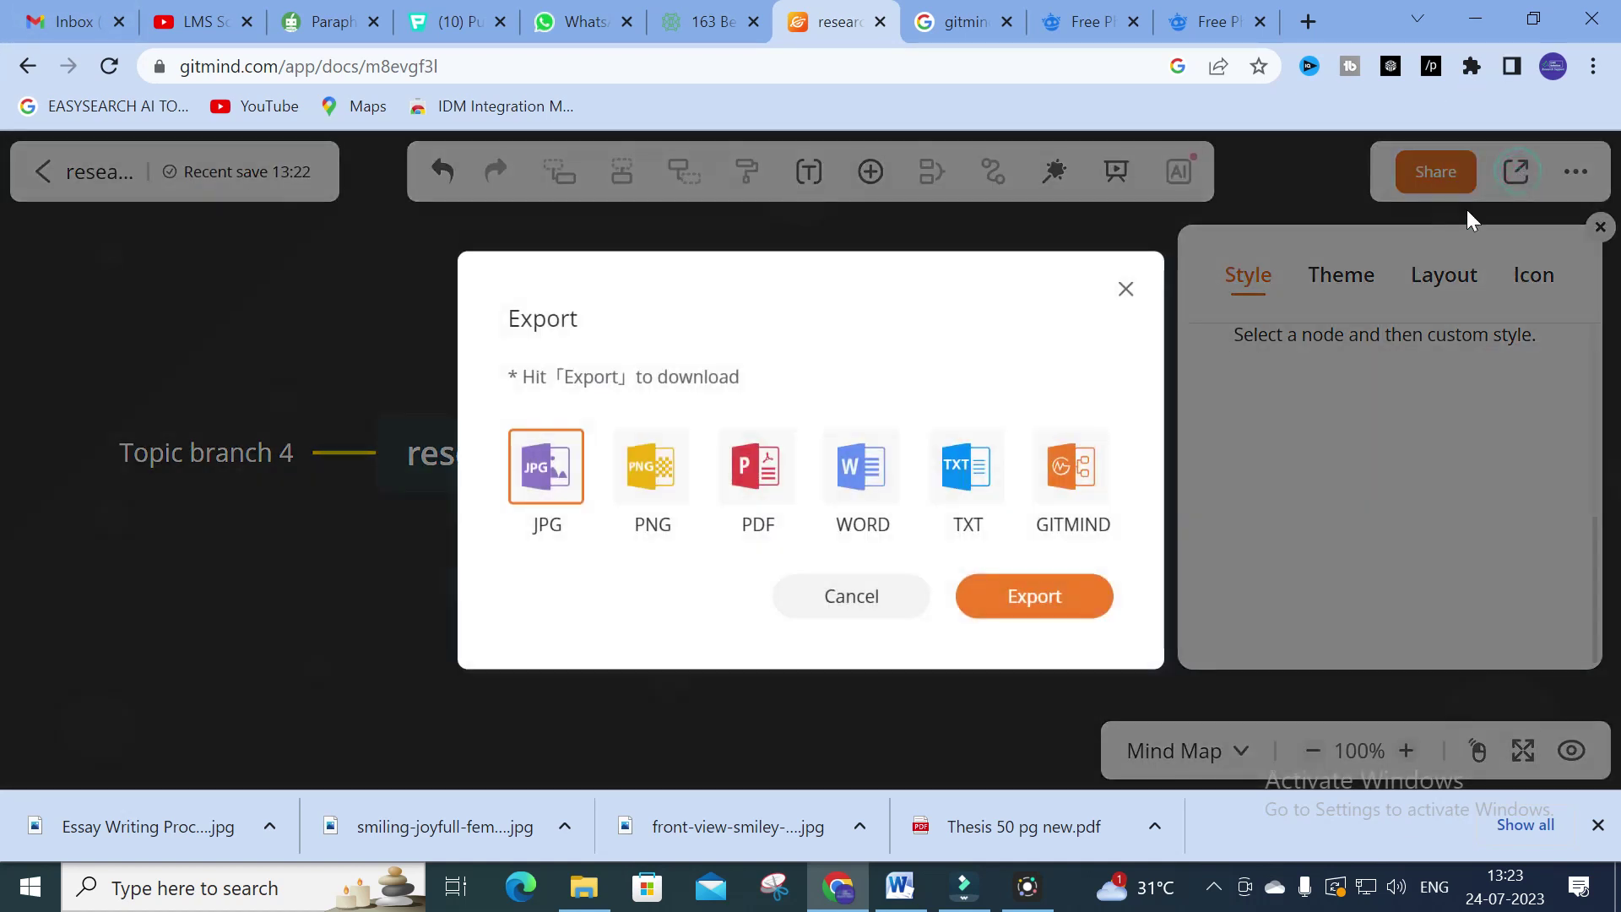
{"action": "left_click", "coordinate": [1131, 298]}
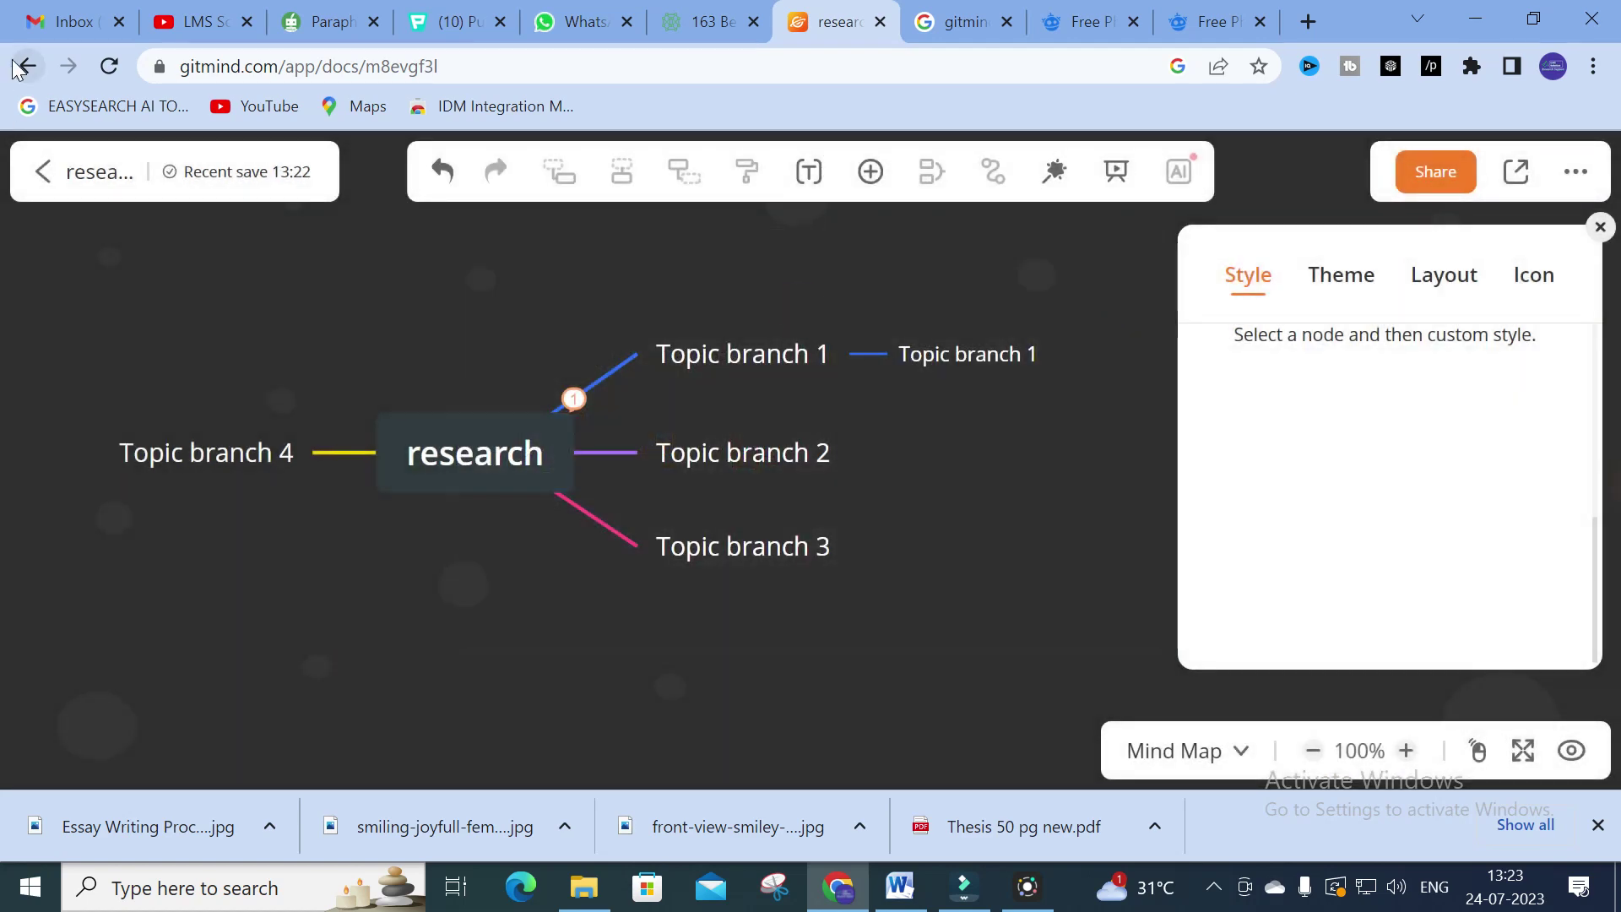
{"action": "left_click", "coordinate": [21, 67]}
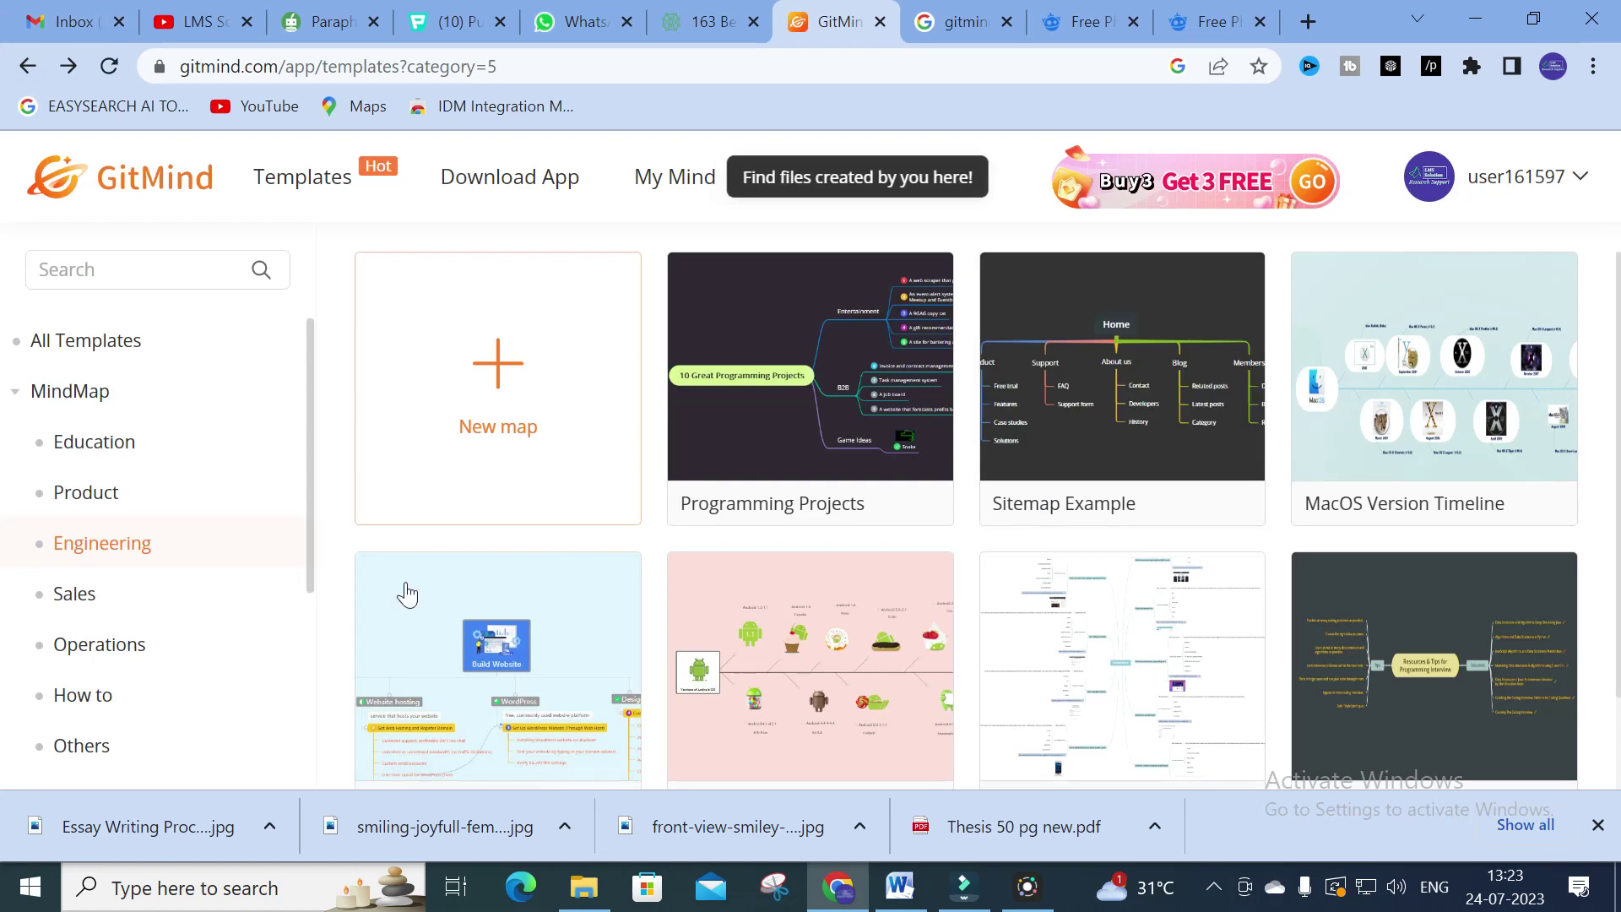
Browse the Engineering templates and open the Flowchart template category
{"action": "scroll", "coordinate": [690, 479], "scroll_direction": "down", "scroll_amount": 2}
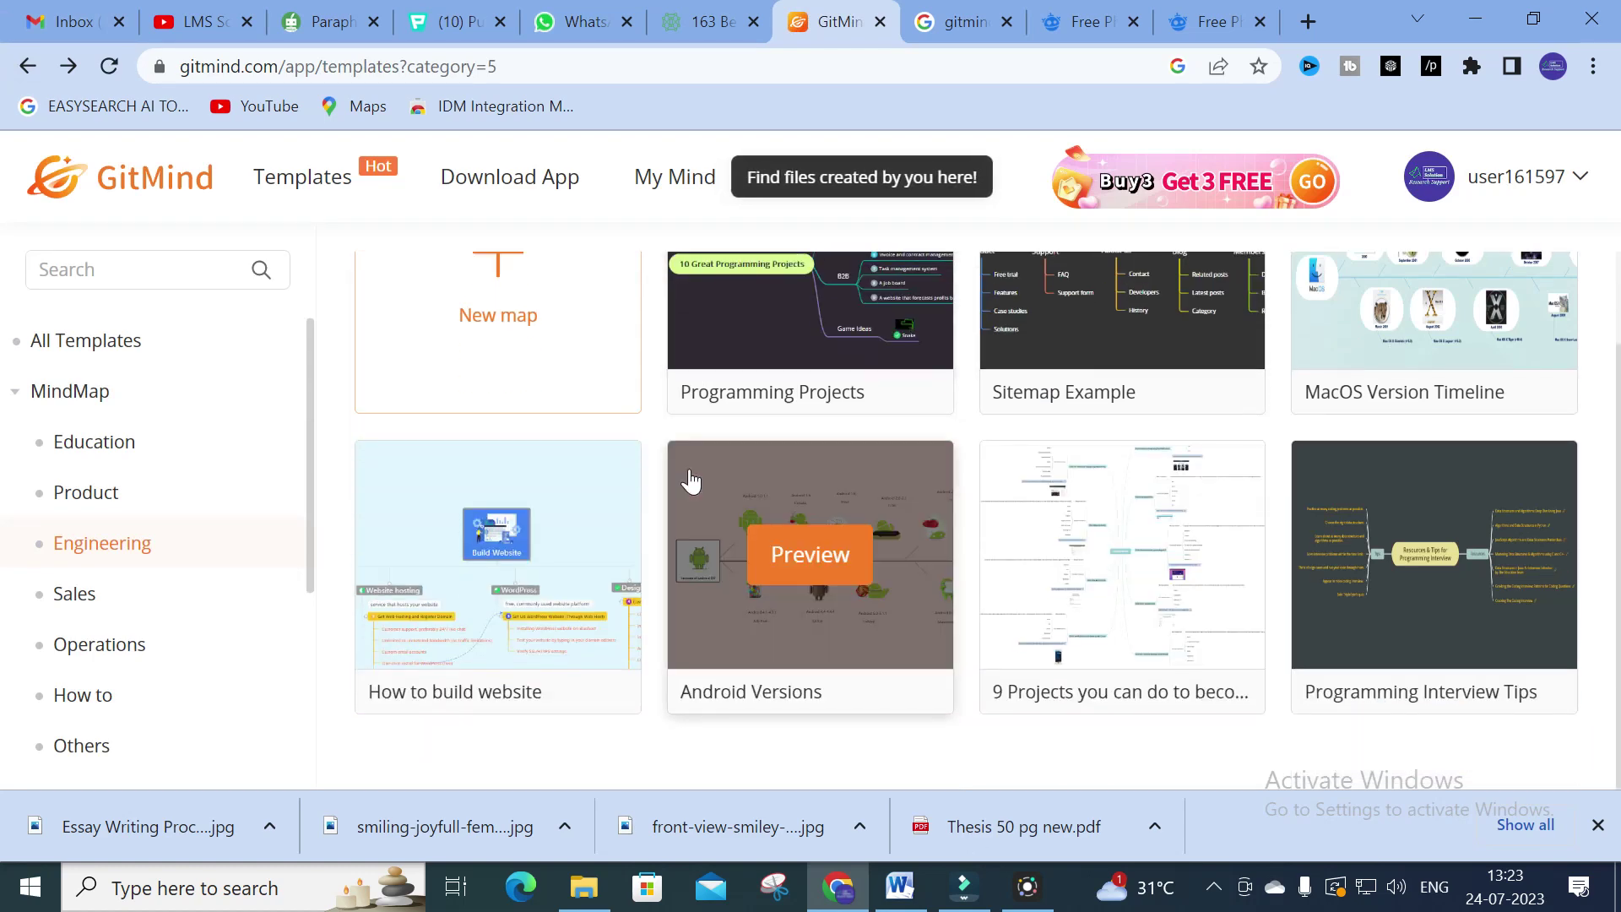
{"action": "scroll", "coordinate": [85, 540], "scroll_direction": "down", "scroll_amount": 3}
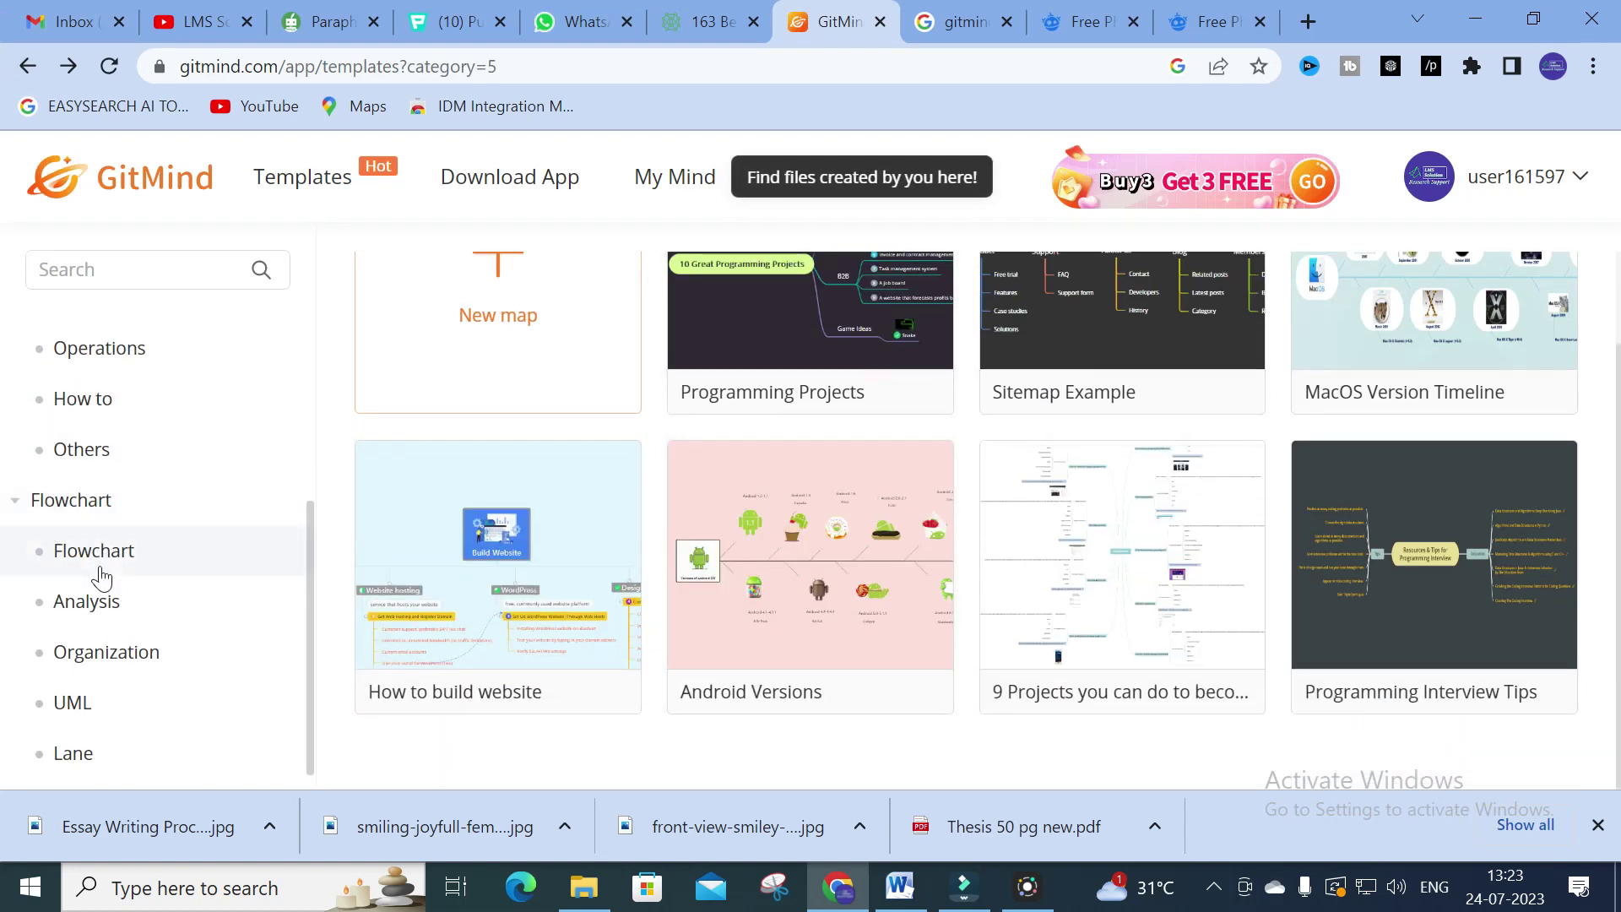
{"action": "left_click", "coordinate": [89, 518]}
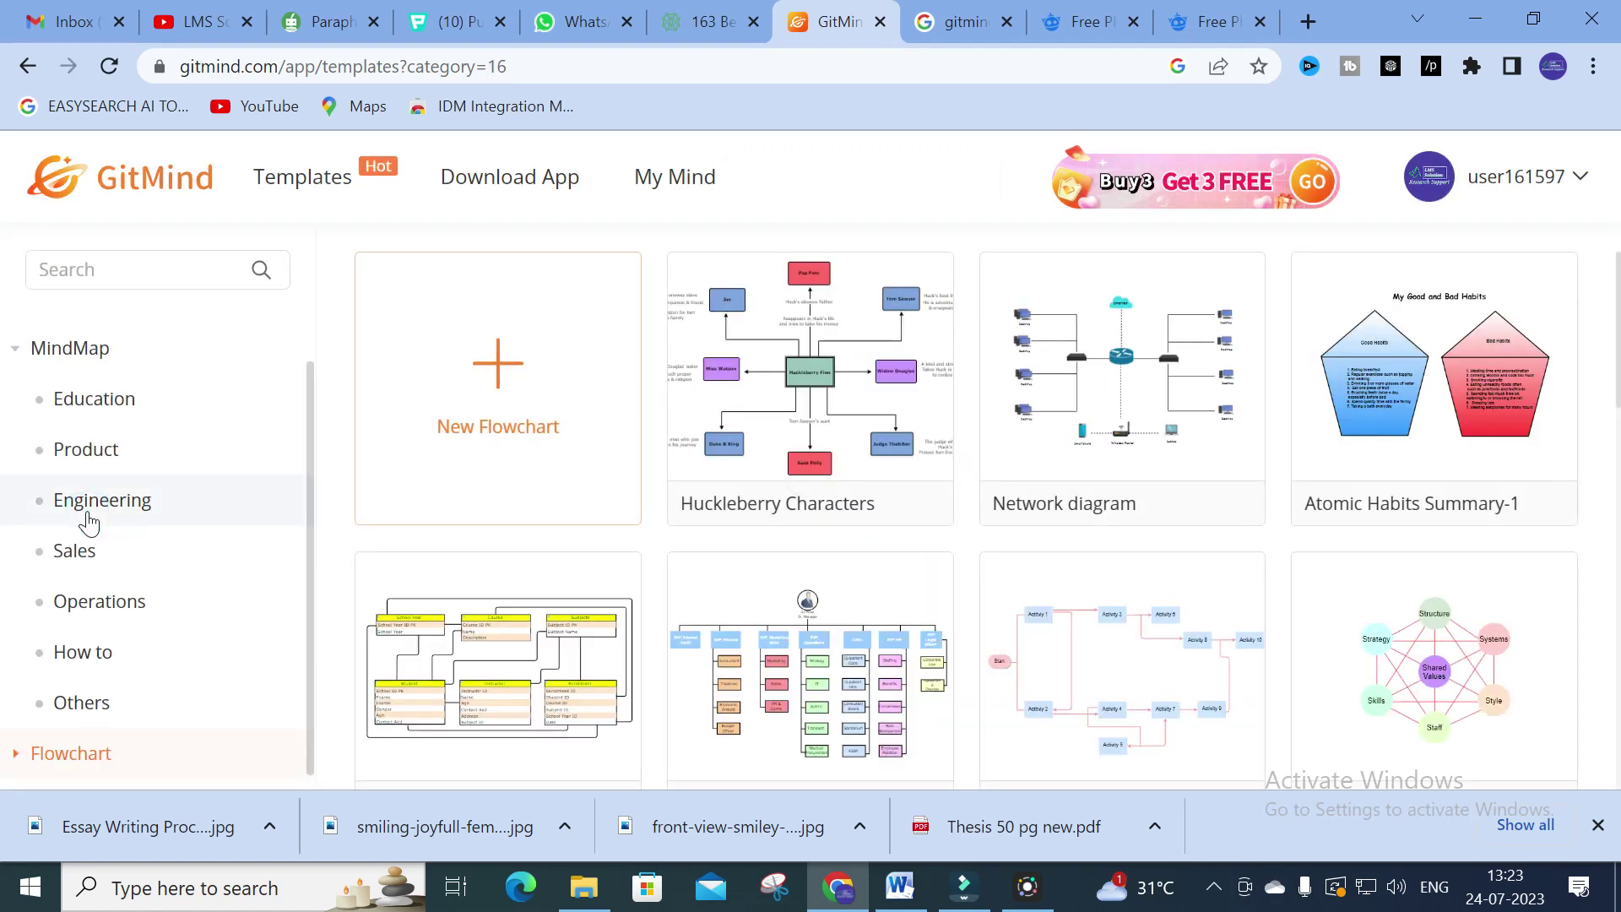
Preview the Huckleberry Characters flowchart template, look over its whole diagram, and return to the Flowchart templates
{"action": "mouse_move", "coordinate": [937, 373]}
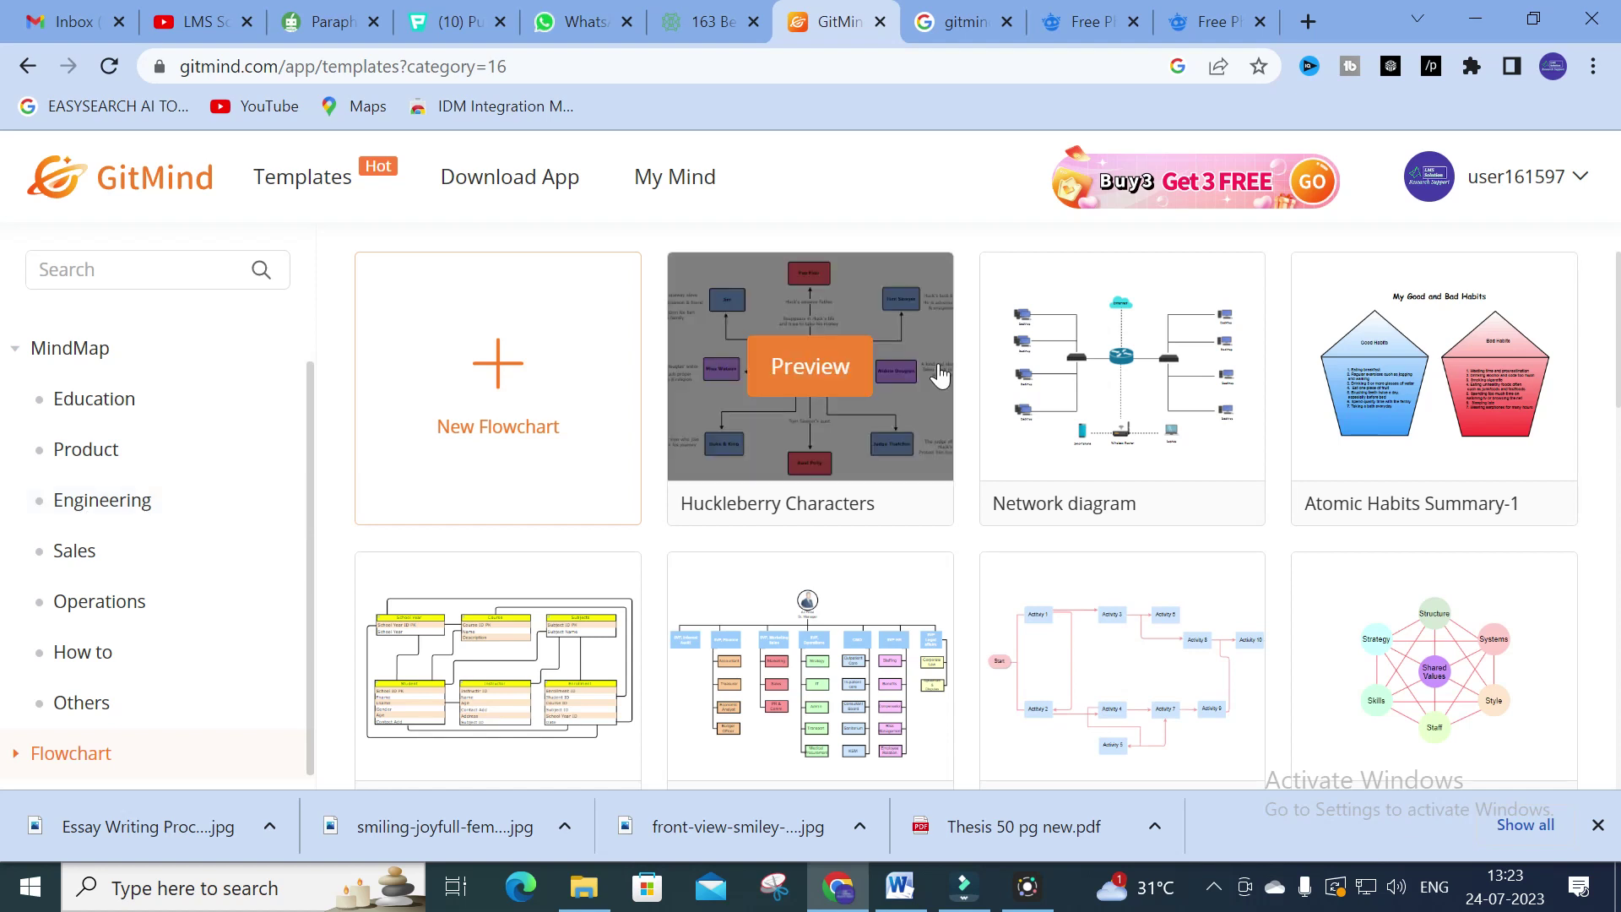
{"action": "left_click", "coordinate": [782, 386]}
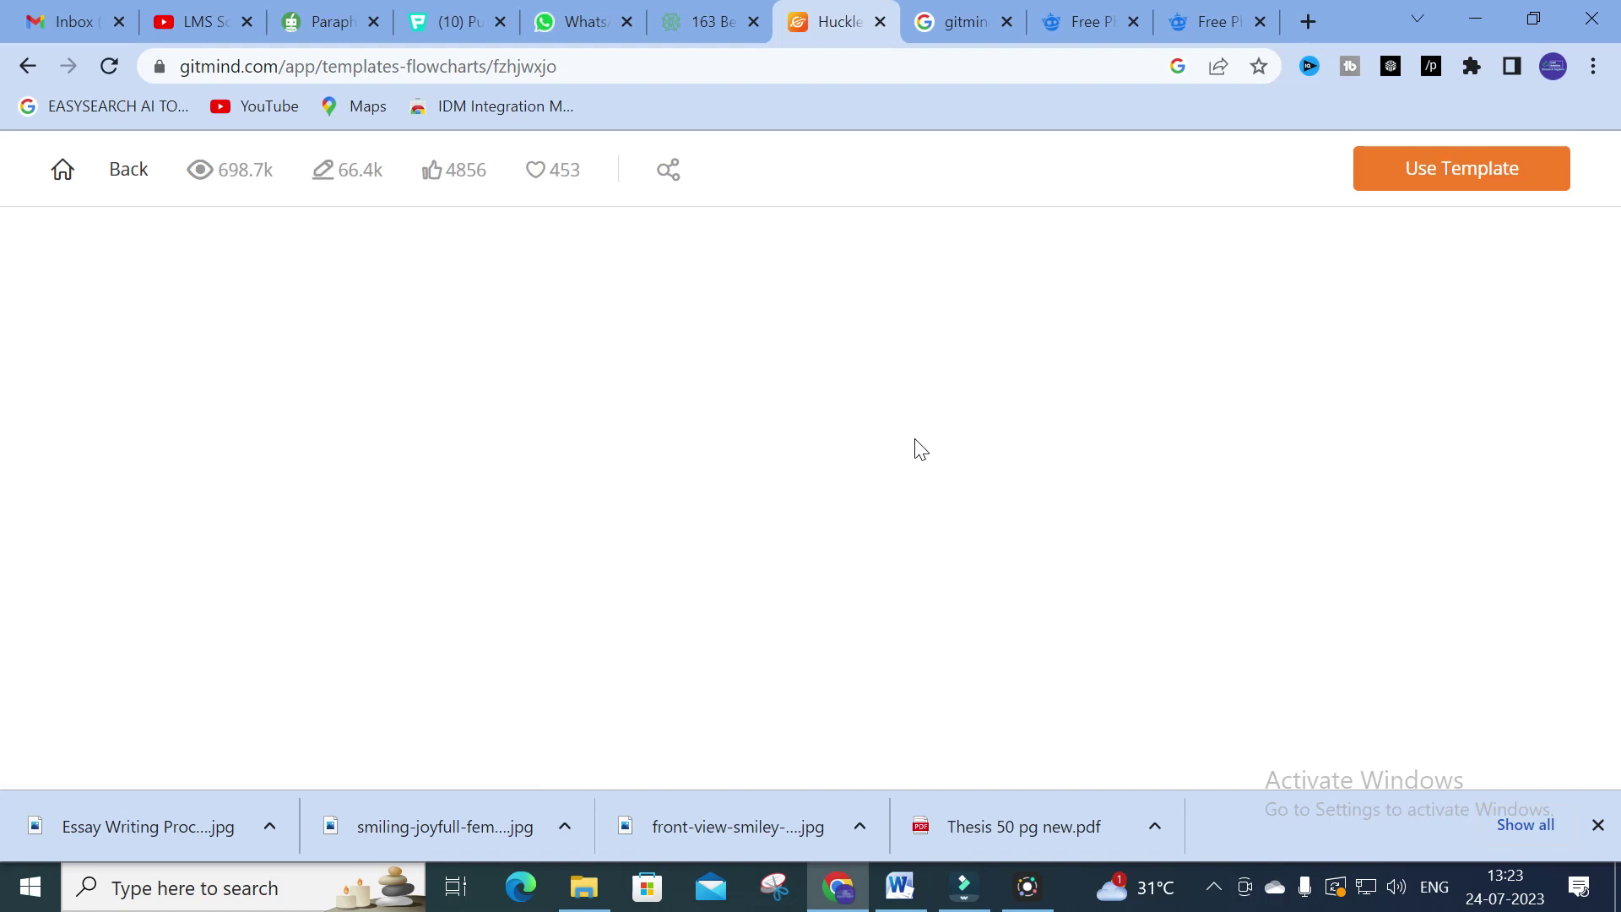
{"action": "scroll", "coordinate": [816, 512], "scroll_direction": "up", "scroll_amount": 4}
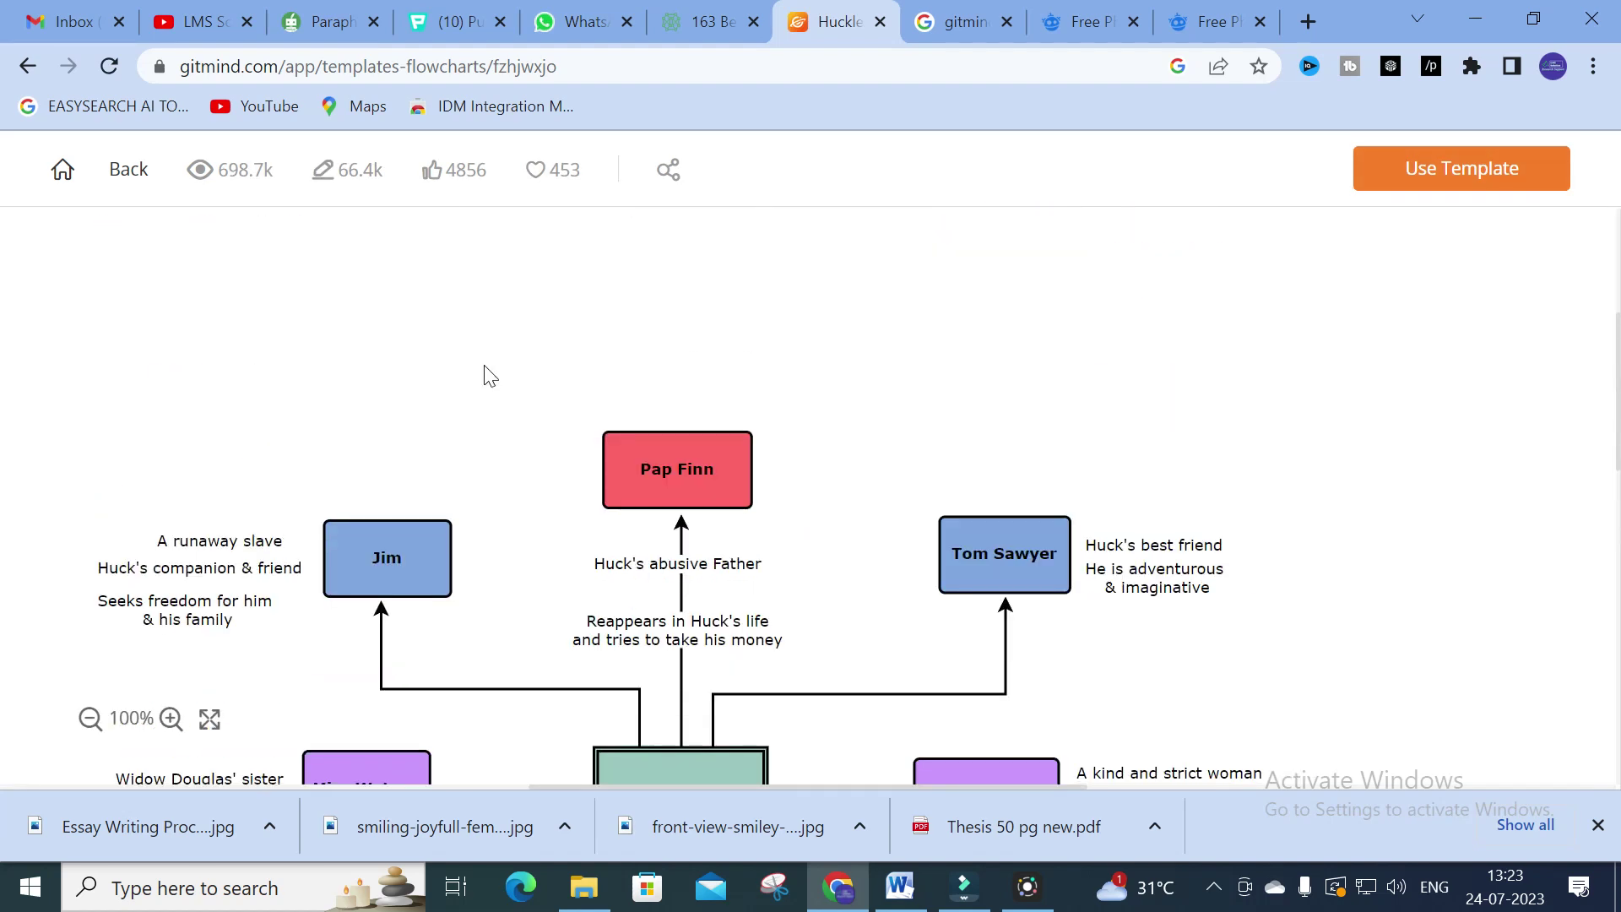
{"action": "scroll", "coordinate": [488, 375], "scroll_direction": "down", "scroll_amount": 3}
{"action": "scroll", "coordinate": [802, 413], "scroll_direction": "down", "scroll_amount": 2}
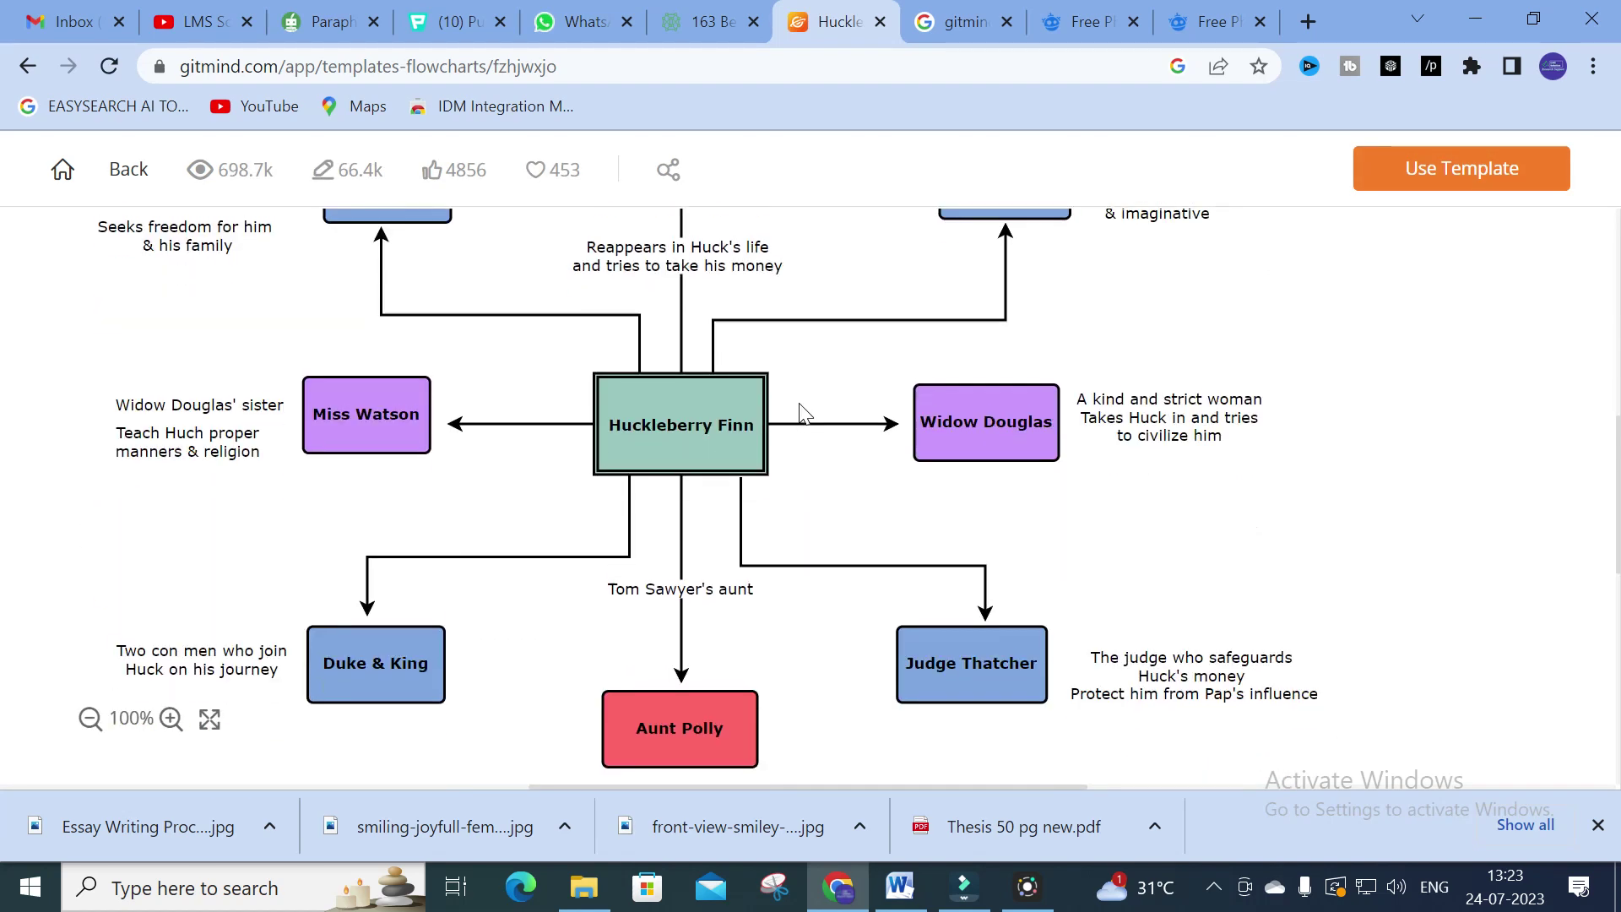
{"action": "scroll", "coordinate": [467, 399], "scroll_direction": "up", "scroll_amount": 2}
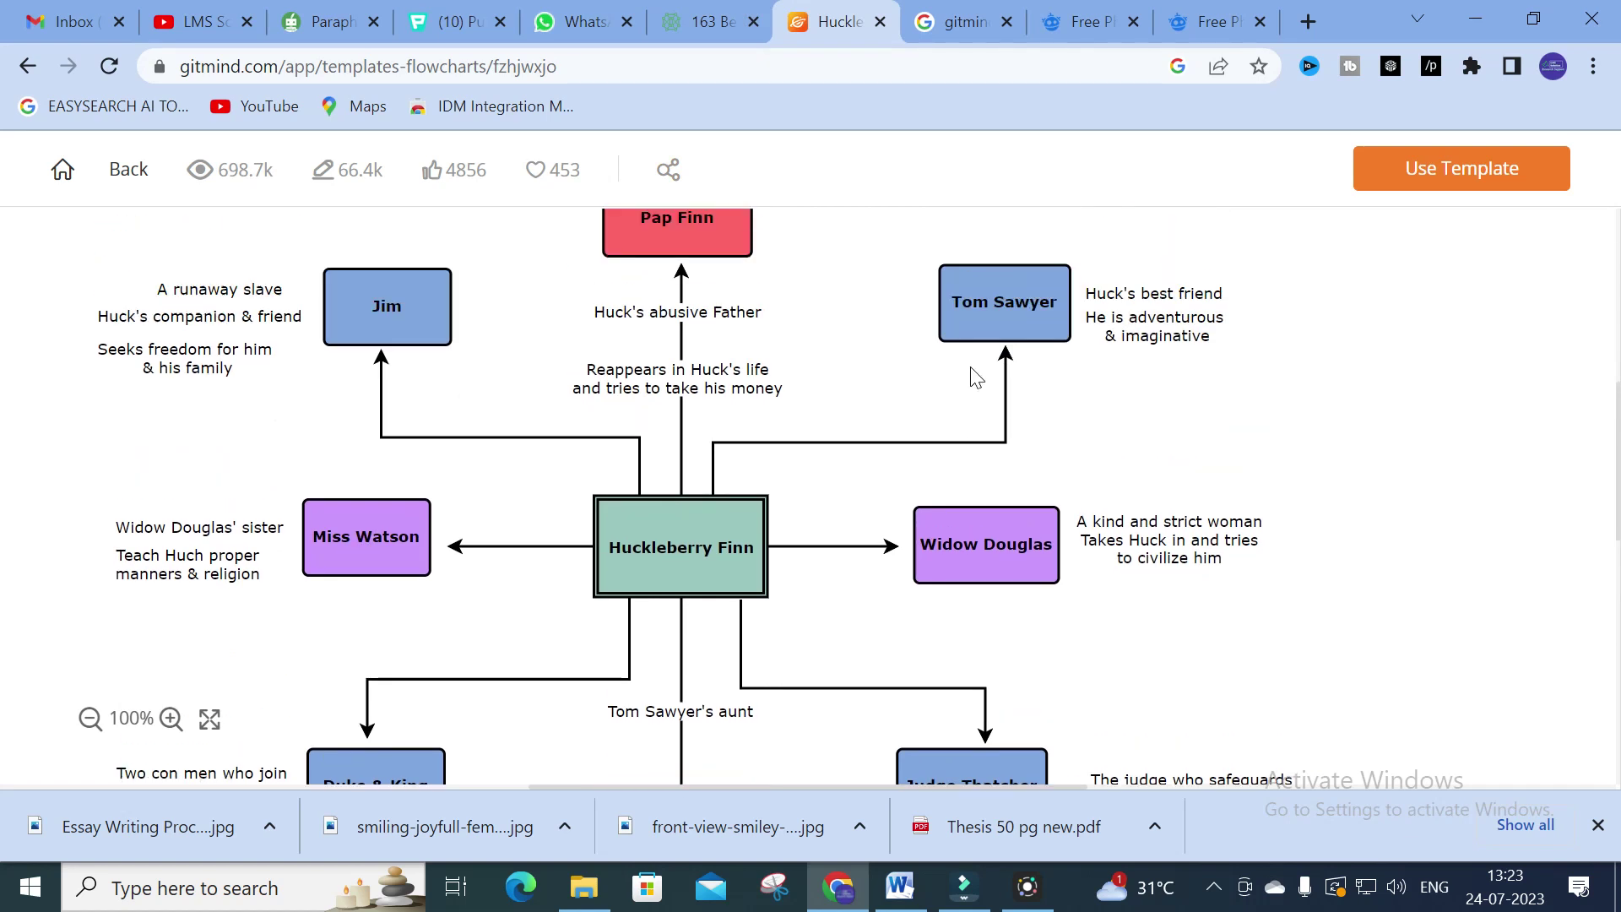
{"action": "scroll", "coordinate": [614, 384], "scroll_direction": "up", "scroll_amount": 2}
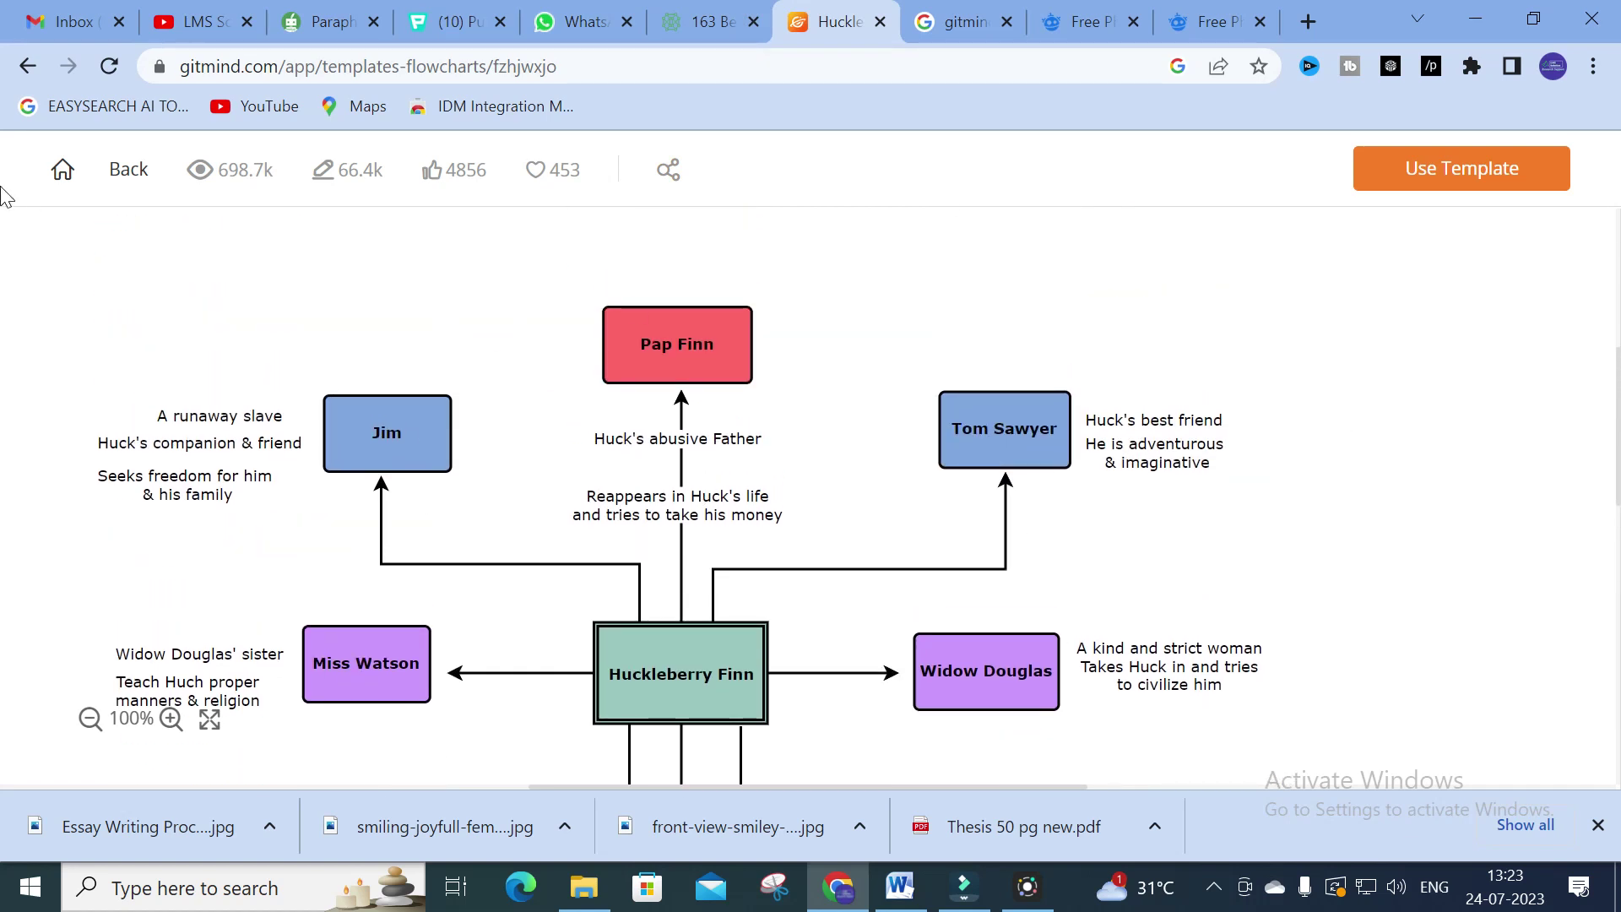
{"action": "left_click", "coordinate": [28, 67]}
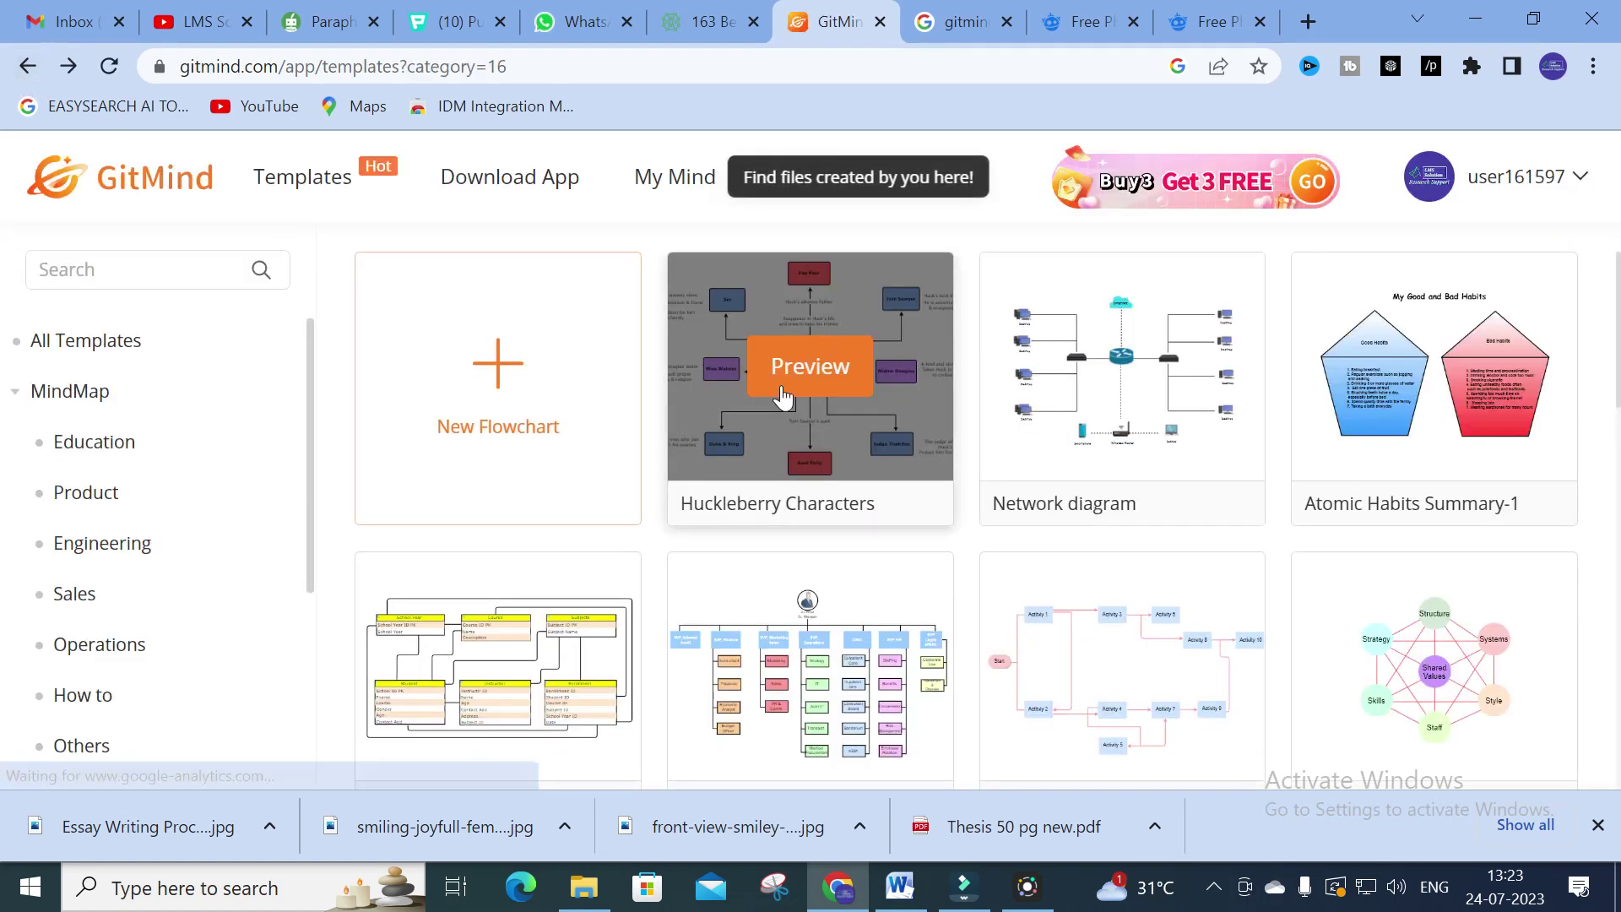
Preview the Atomic Habits Summary-1 template and return to the Flowchart templates
{"action": "left_click", "coordinate": [1435, 367]}
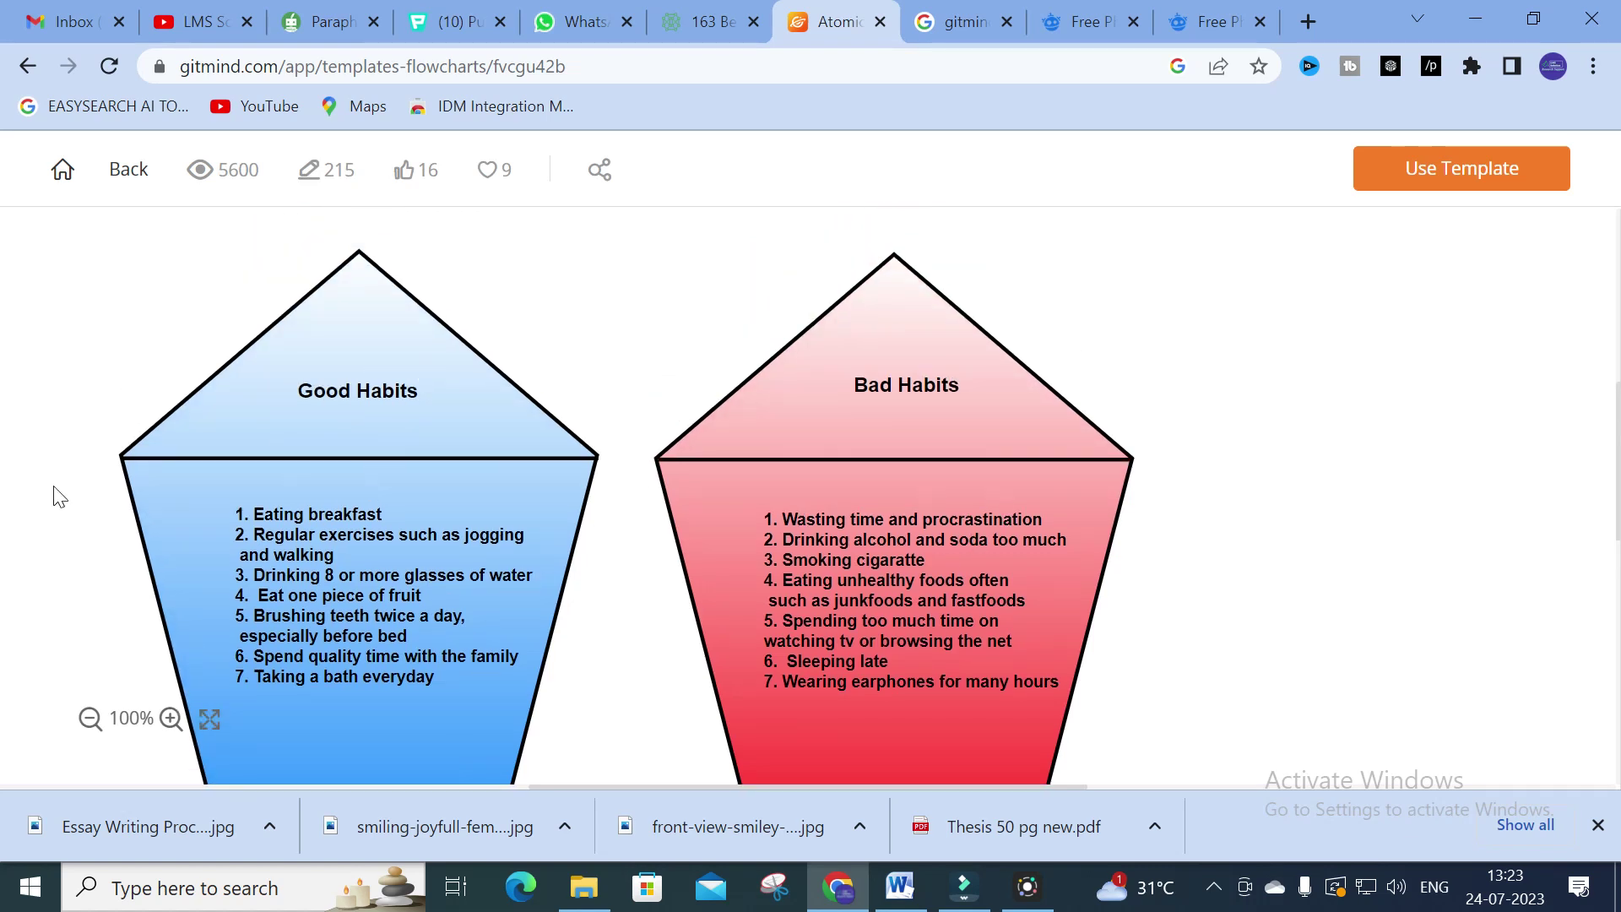
{"action": "left_click", "coordinate": [28, 65]}
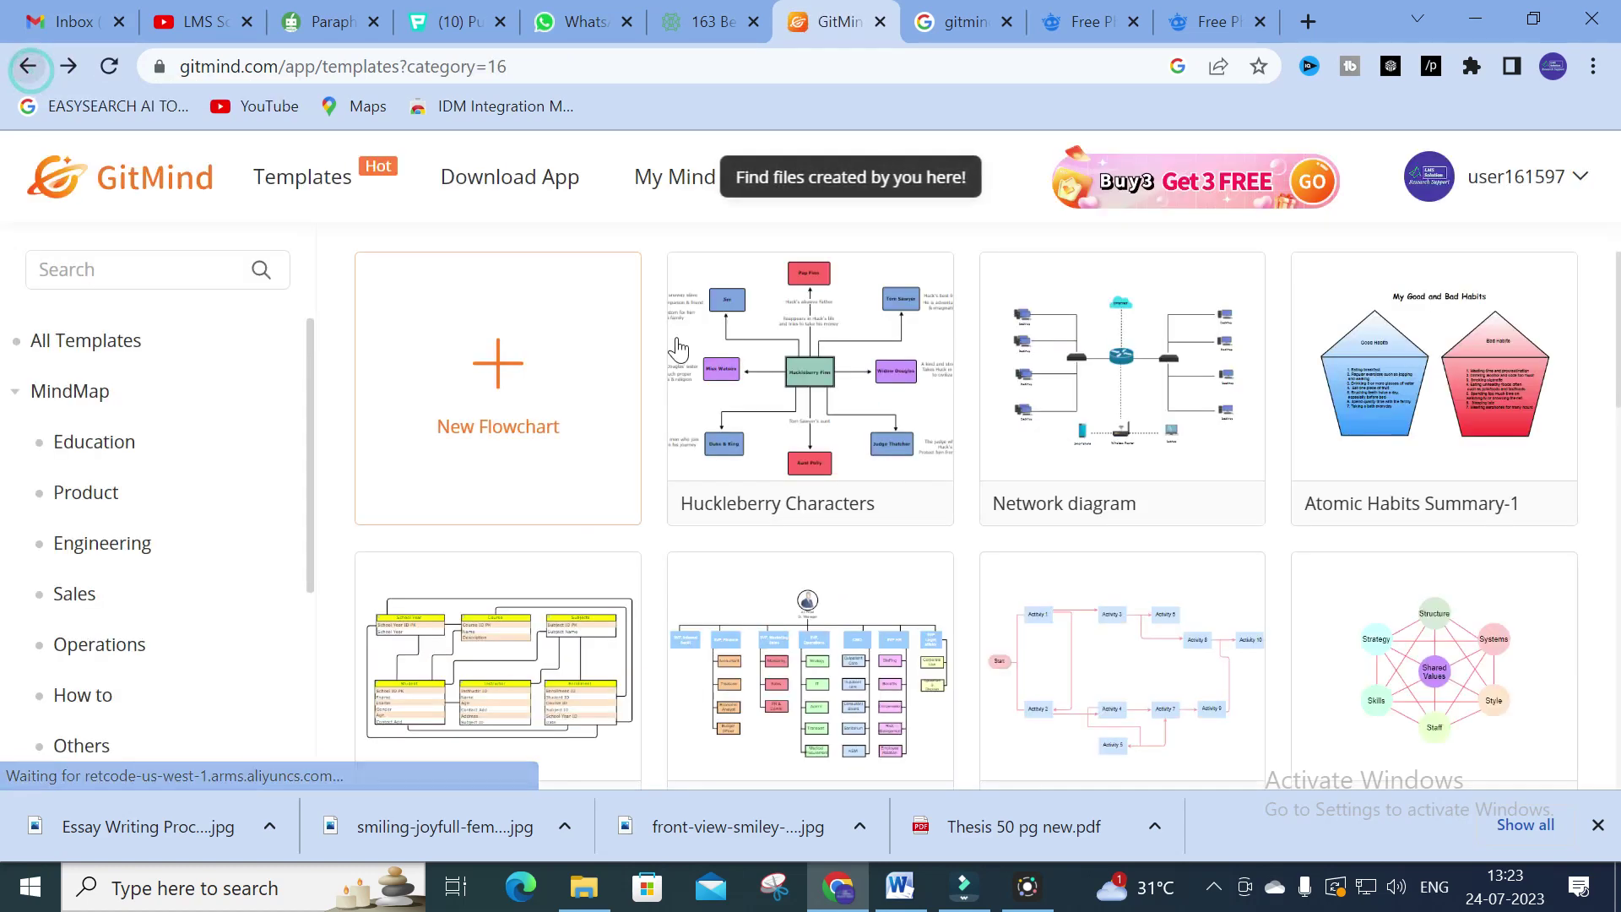